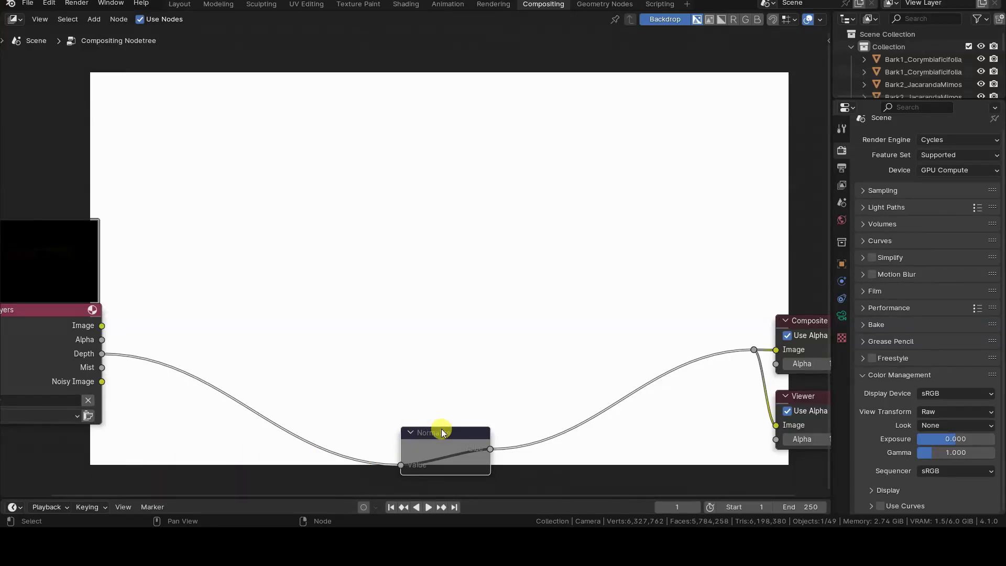
Unmute Normalize, preview the Mist pass on the Composite image, then route Normalize back to Composite
key("m")
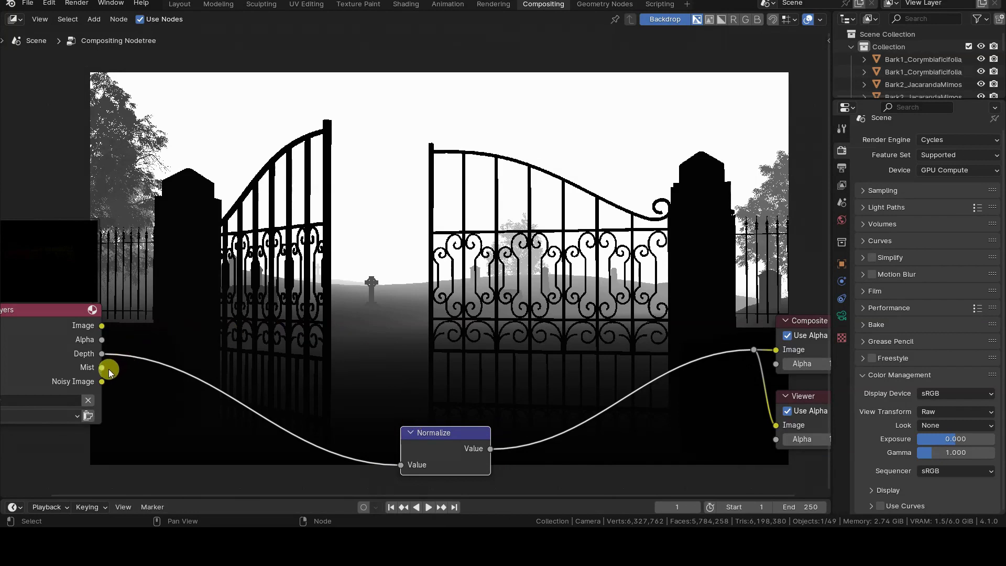
left_click_drag(101, 368, 752, 350)
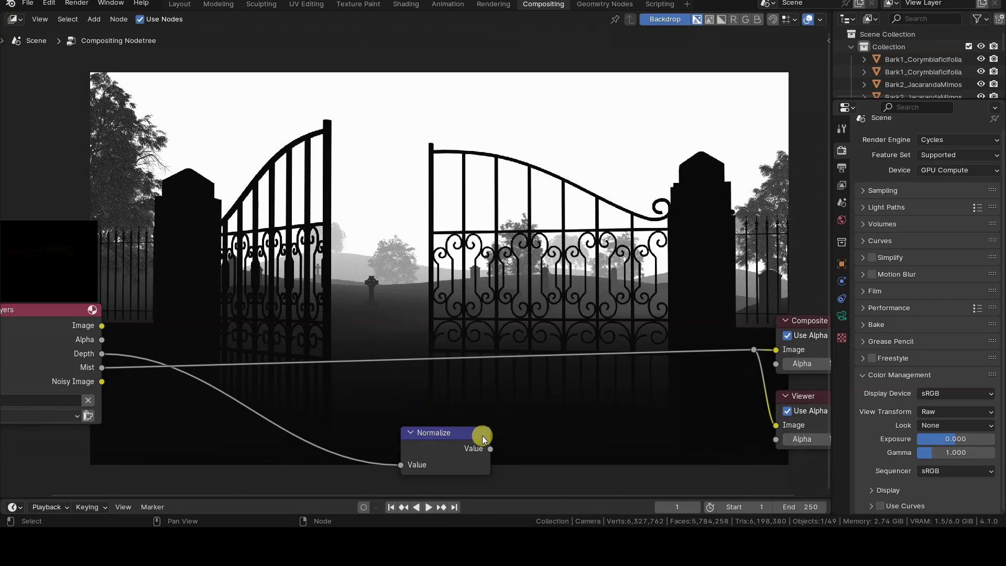
left_click_drag(490, 449, 748, 354)
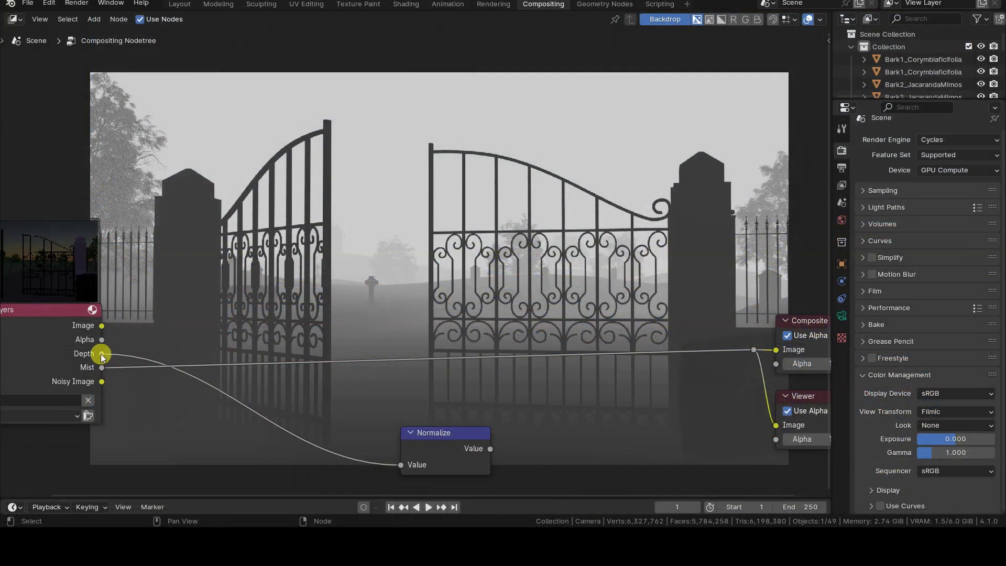
Link Depth straight to Composite and place a new Map Range node in the tree
left_click_drag(101, 353, 744, 351)
key("shift+a")
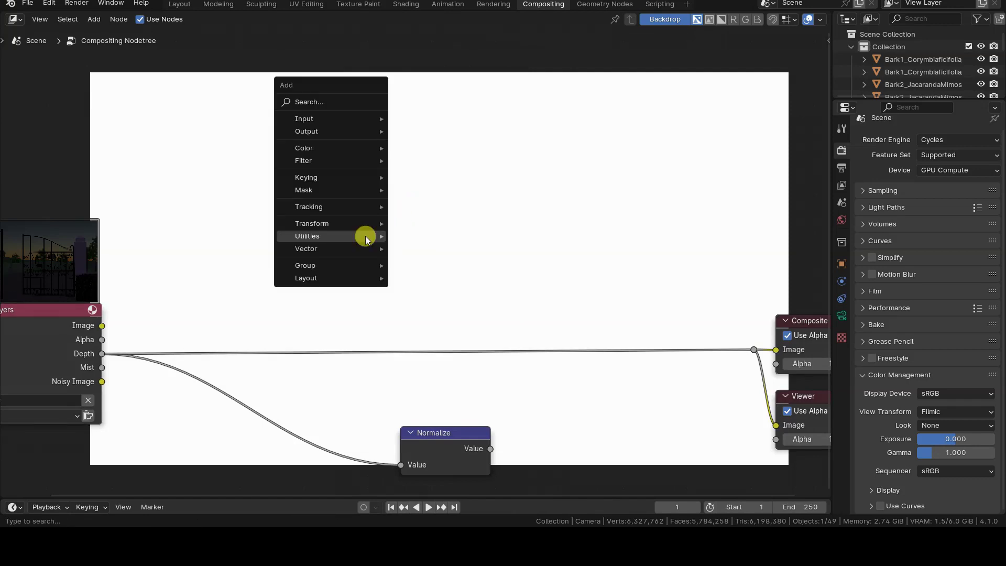
mouse_move(366, 239)
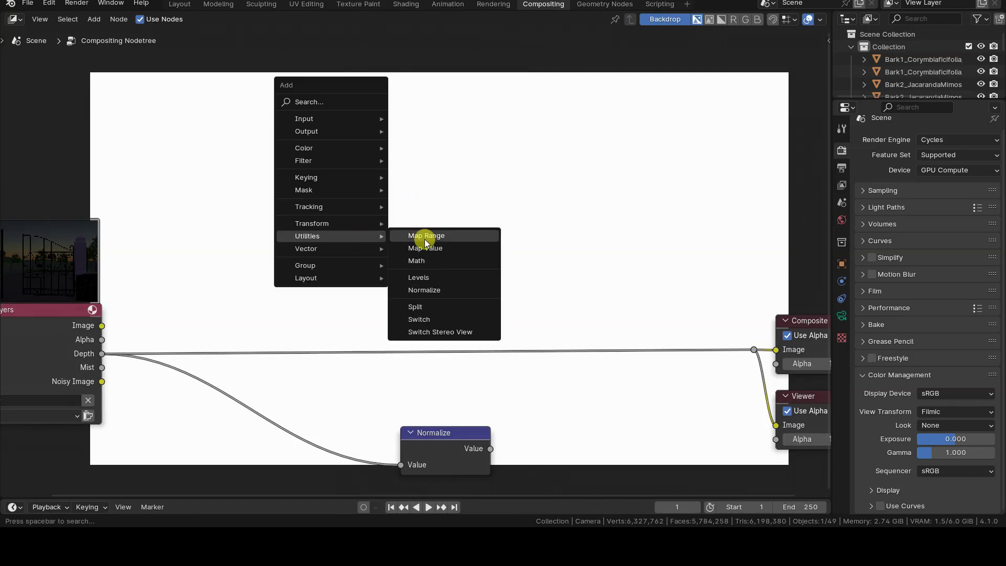
left_click(453, 236)
left_click(349, 195)
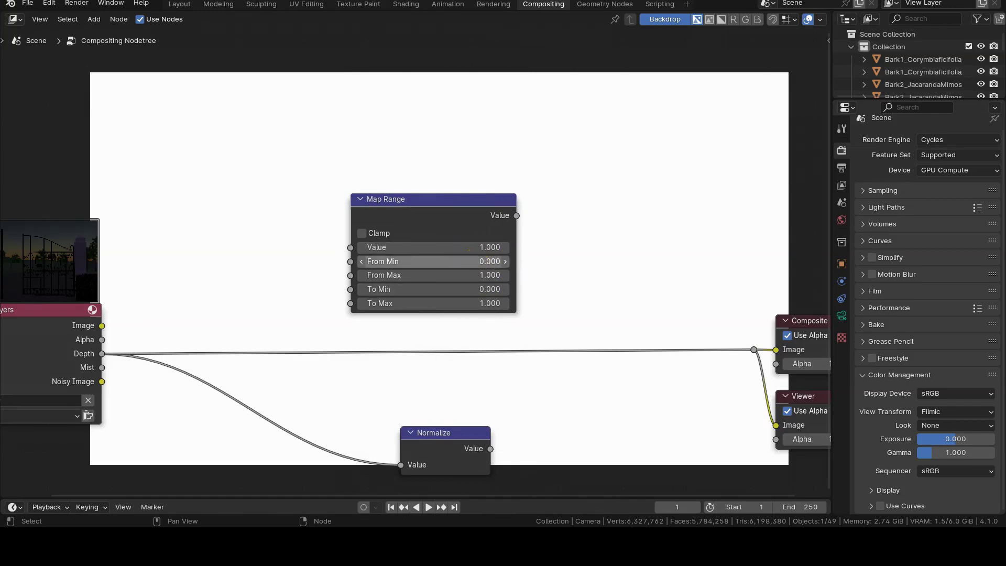
Set the Map Range From Min to 1 and From Max to 20000
left_click(488, 262)
type("1")
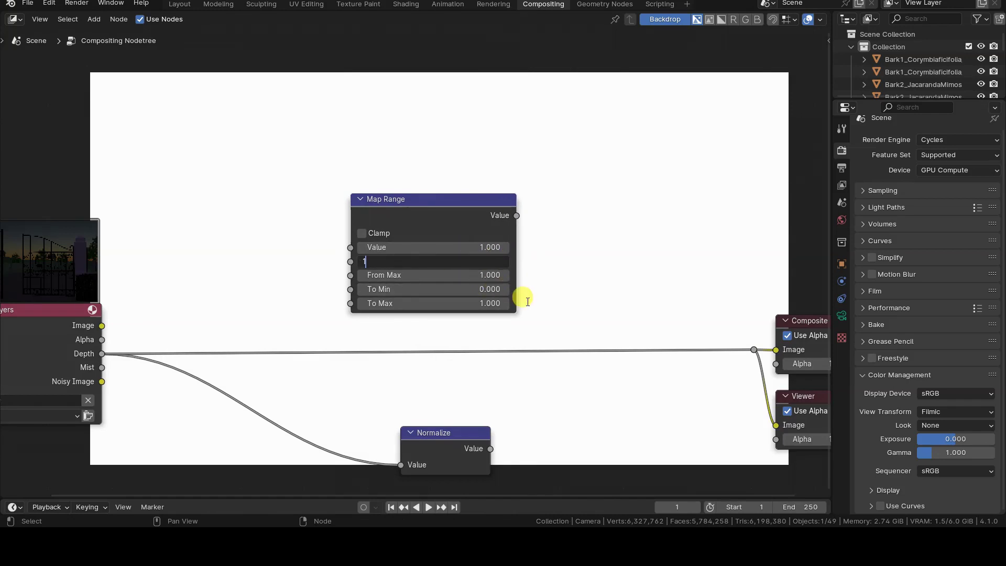
key("Tab")
type("2")
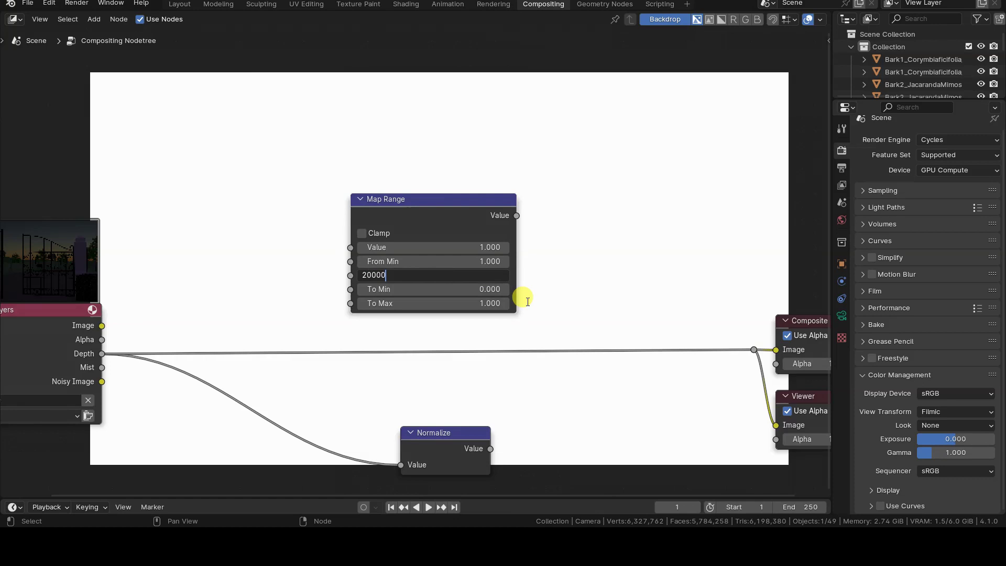
type("0000")
key("Return")
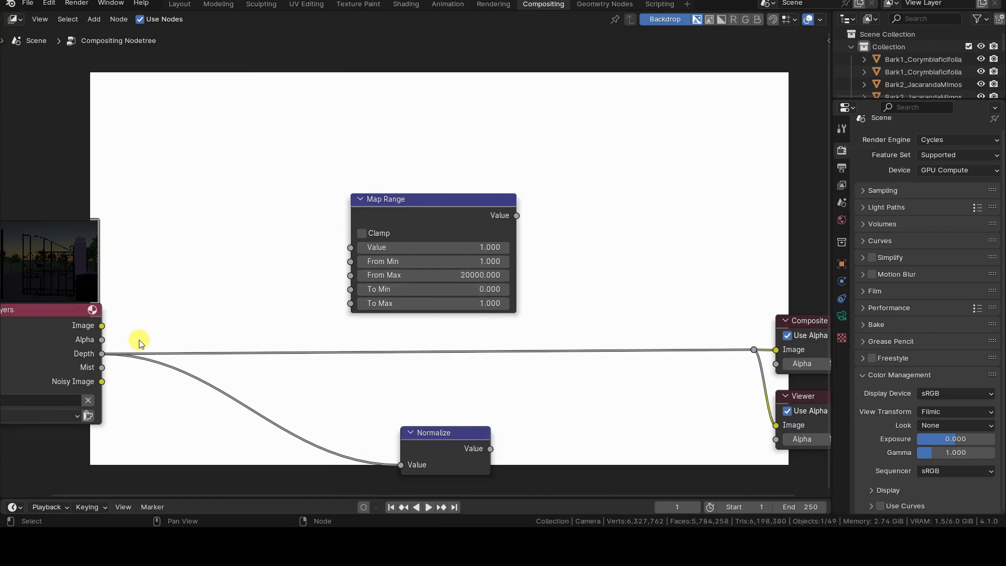
Wire Depth into Map Range's Value and its result into the Composite image, then reposition the node
left_click_drag(102, 353, 350, 247)
left_click_drag(516, 216, 756, 349)
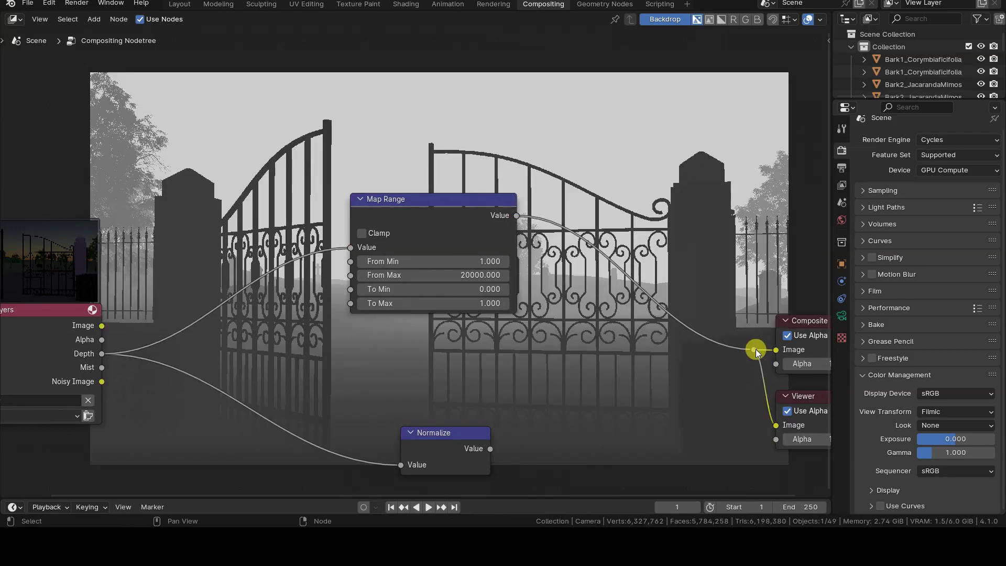
left_click(360, 200)
left_click_drag(360, 198, 421, 273)
left_click(357, 203)
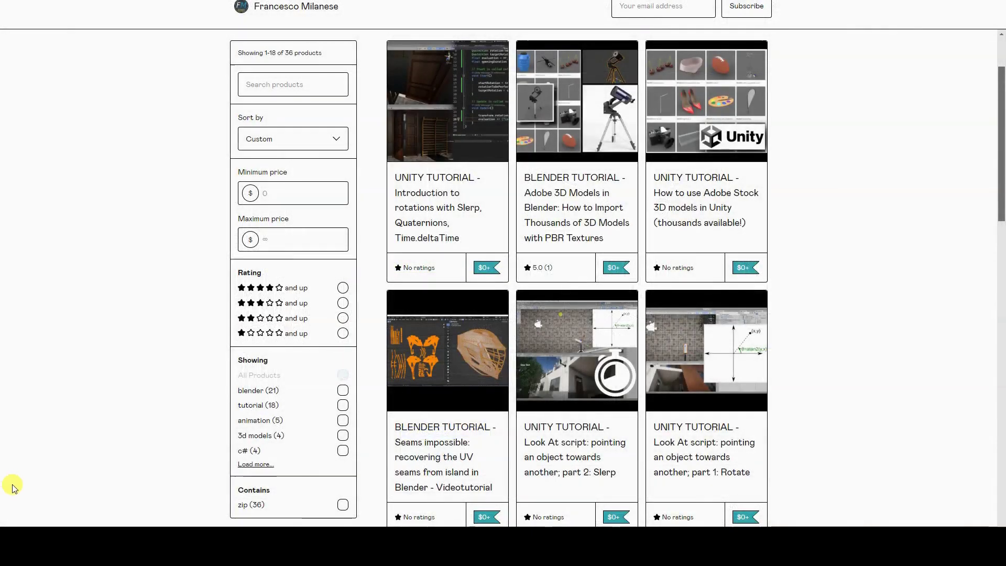
Scroll the Gumroad listing down to later Blender tutorials like The Kuwahara Node in Blender 4
scroll(58, 439, "down", 6)
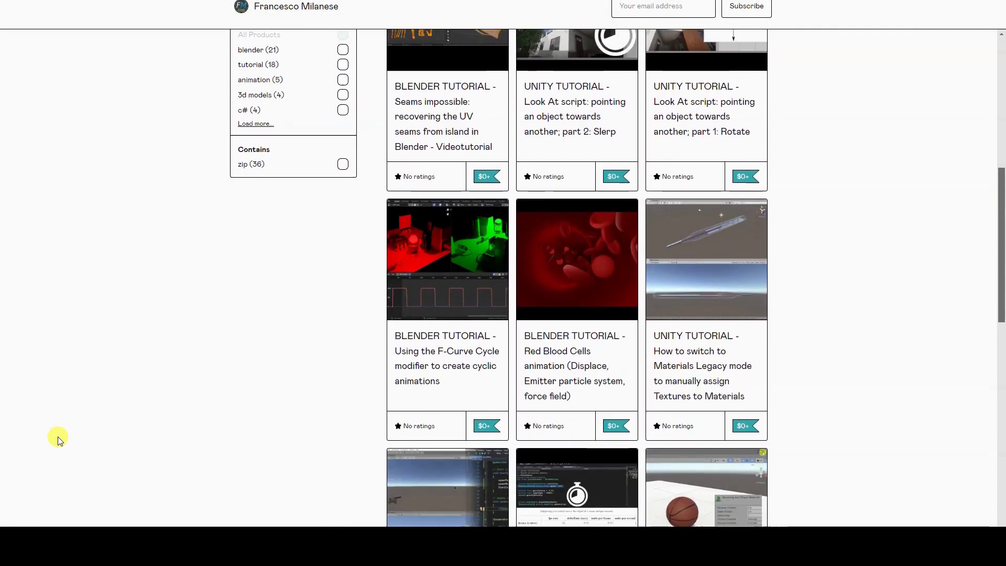
scroll(58, 439, "down", 8)
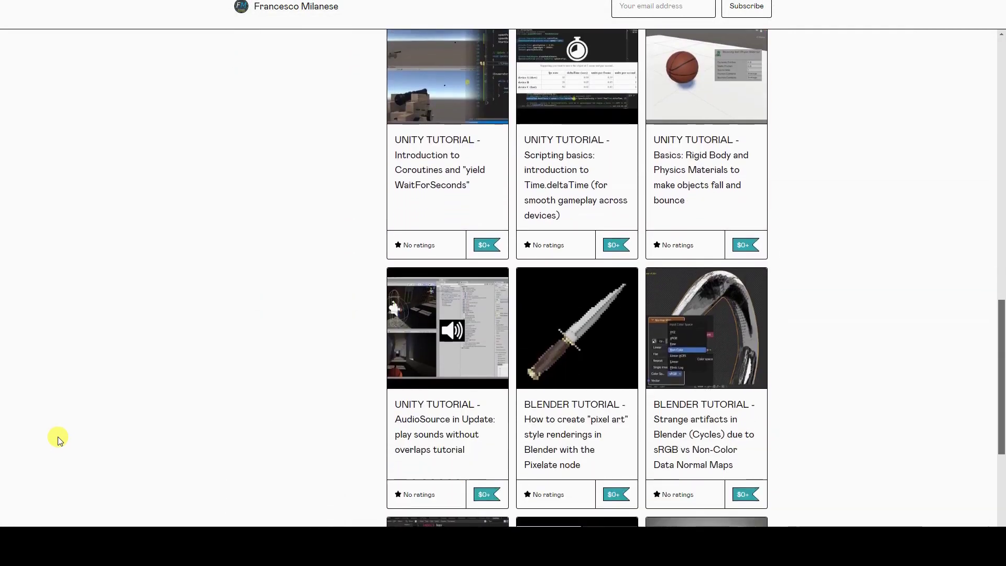
scroll(57, 439, "down", 8)
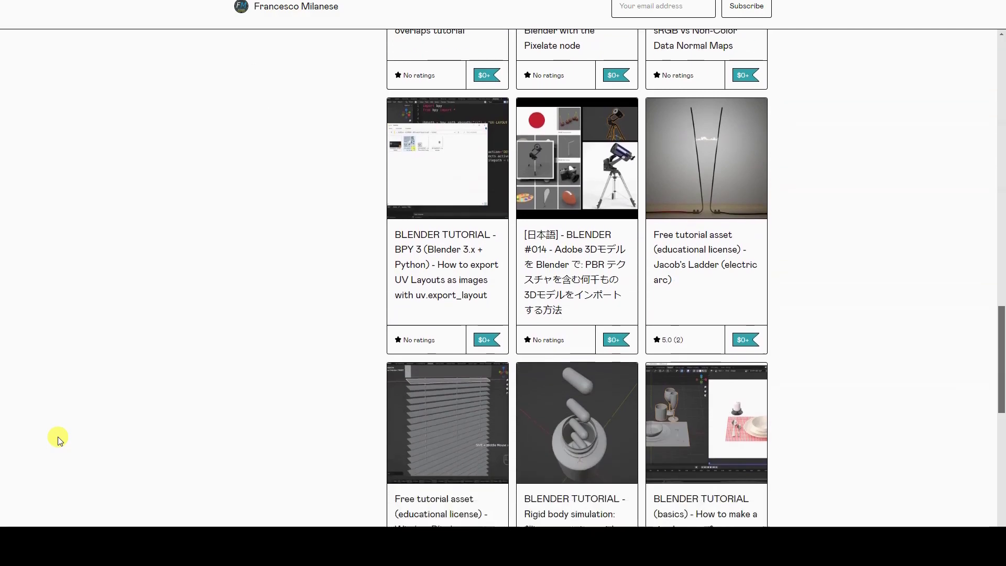
scroll(57, 439, "down", 8)
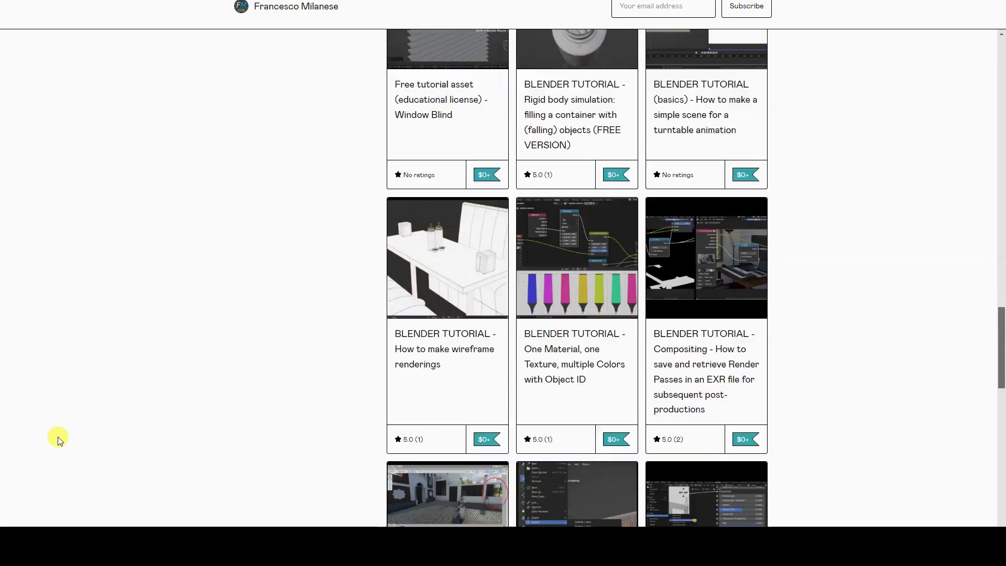
scroll(57, 439, "down", 7)
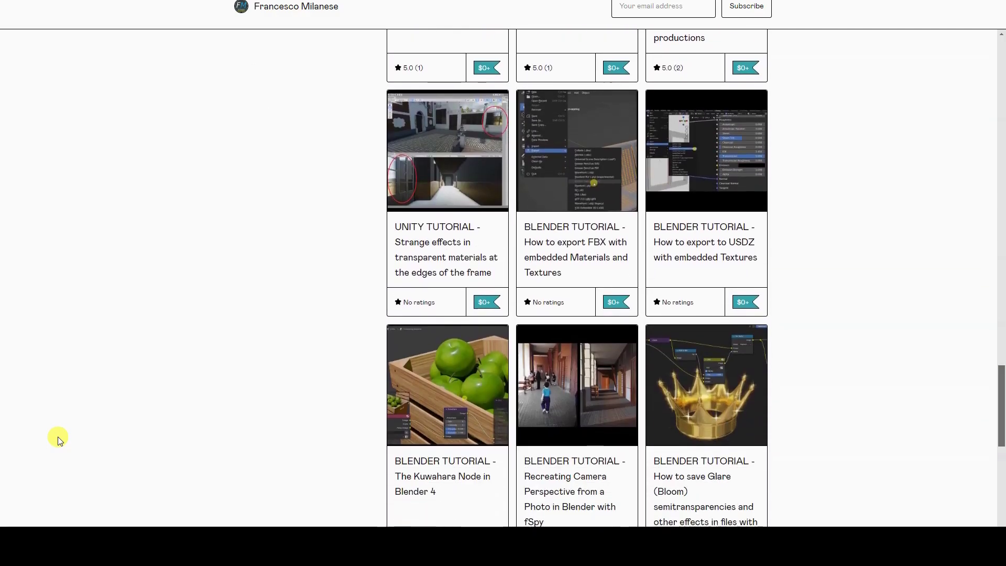
scroll(57, 439, "down", 6)
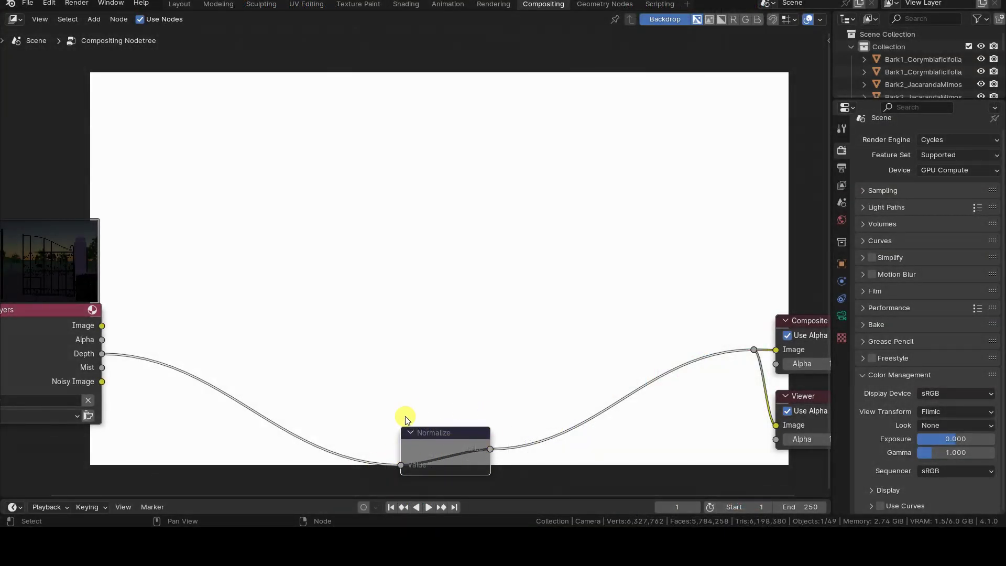
Unmute Normalize, link Mist to the Composite image, move Normalize lower and shift the backdrop
key("m")
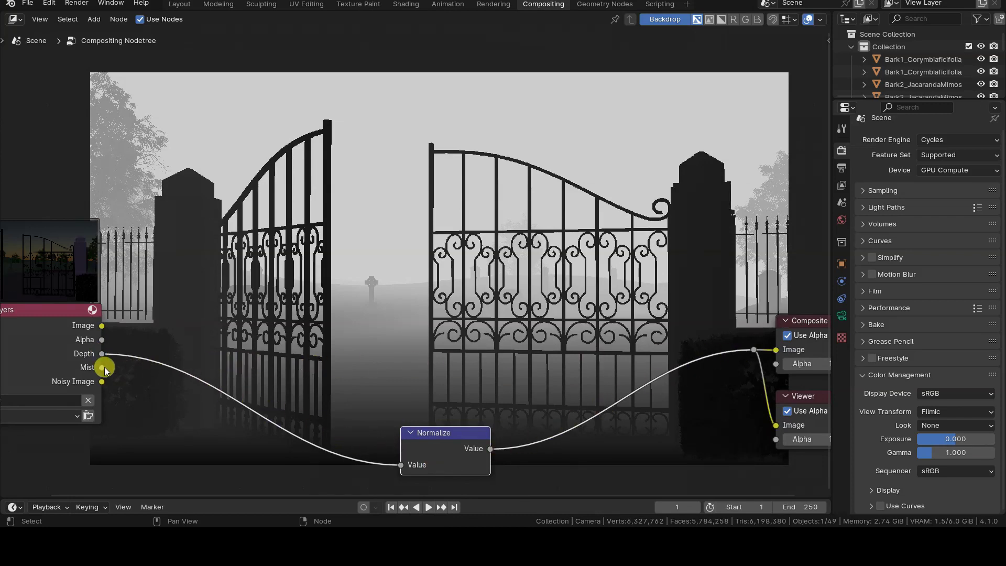
left_click_drag(104, 367, 754, 349)
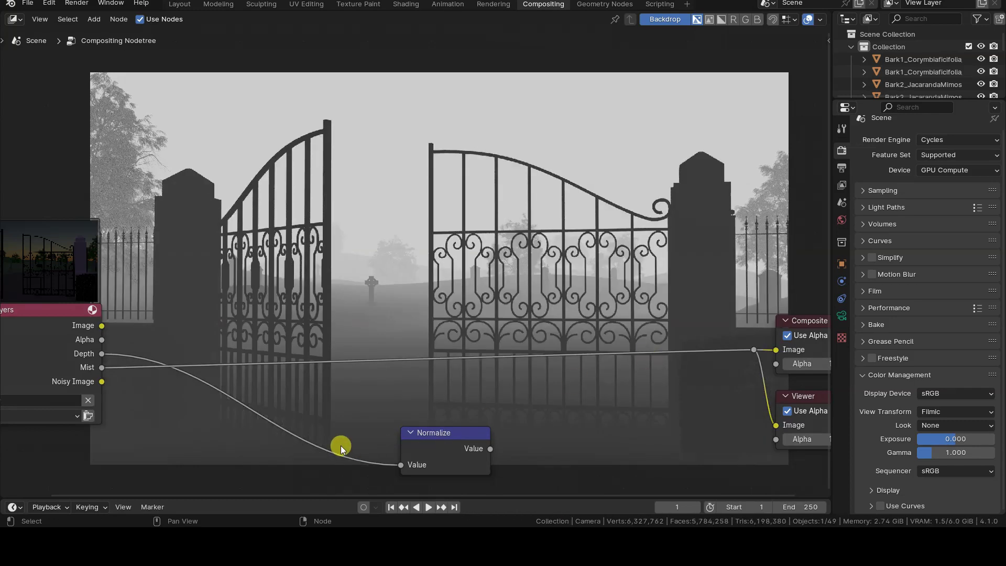
left_click_drag(442, 431, 425, 479)
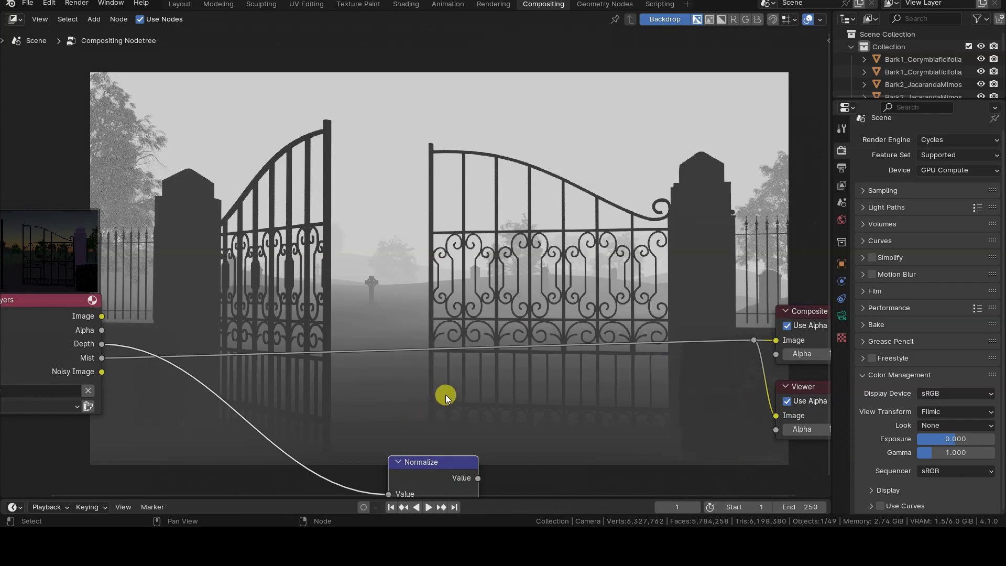
middle_click_drag(445, 395, 449, 378, "alt")
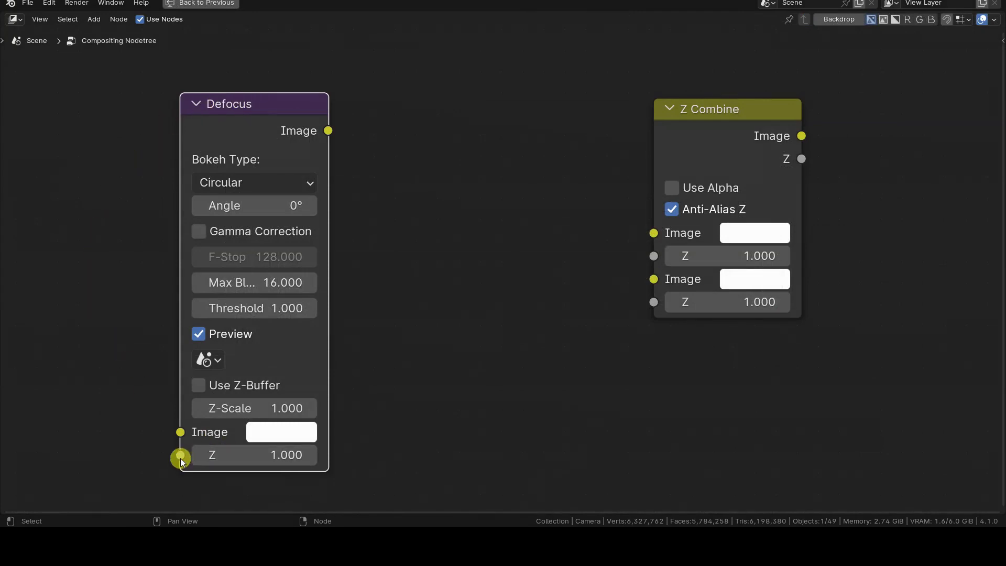
Feed the Defocus Z input and set its F-Stop to 0.01, then to 0.005
left_click_drag(180, 454, 112, 398)
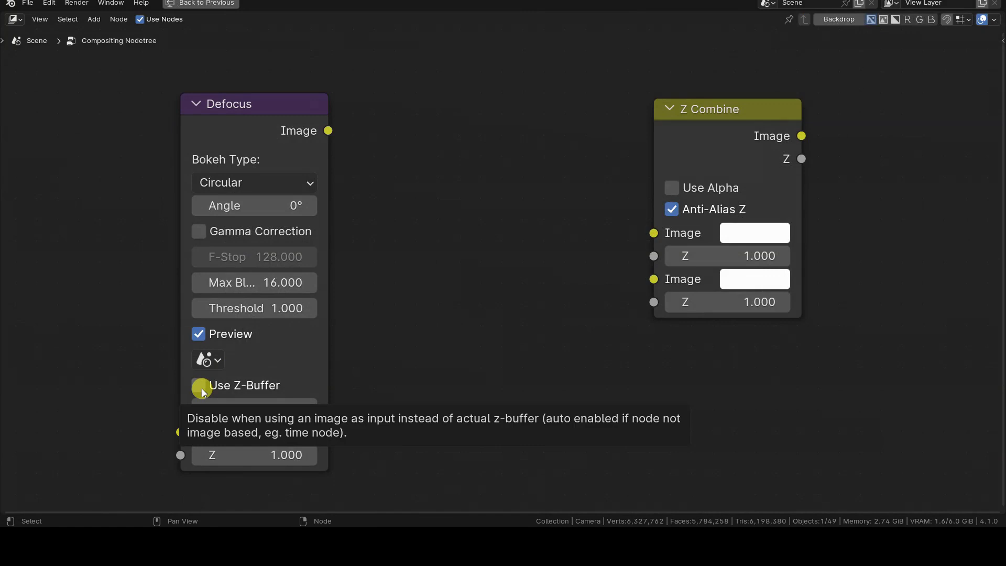
left_click(744, 111)
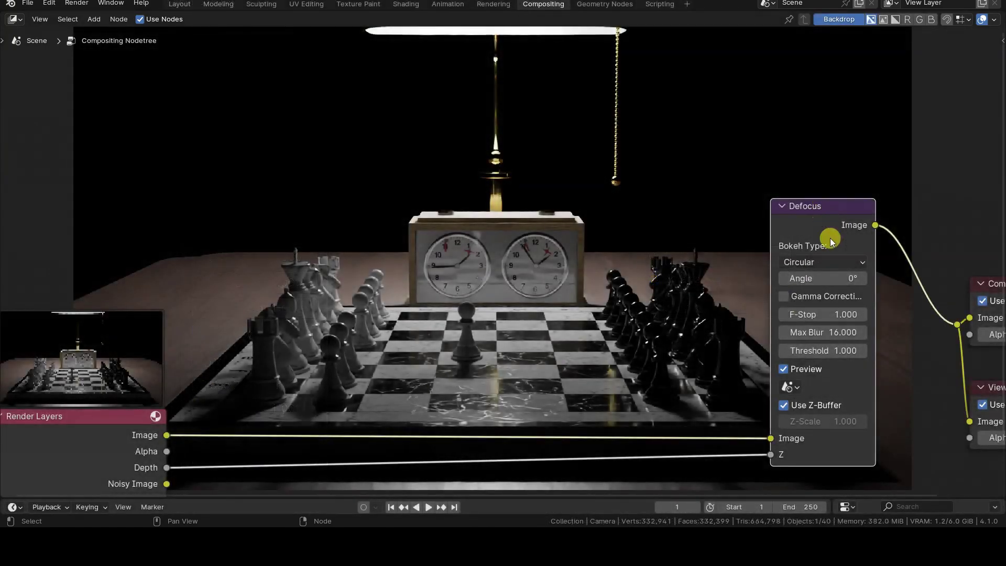
left_click(825, 314)
type("0.01")
key("Return")
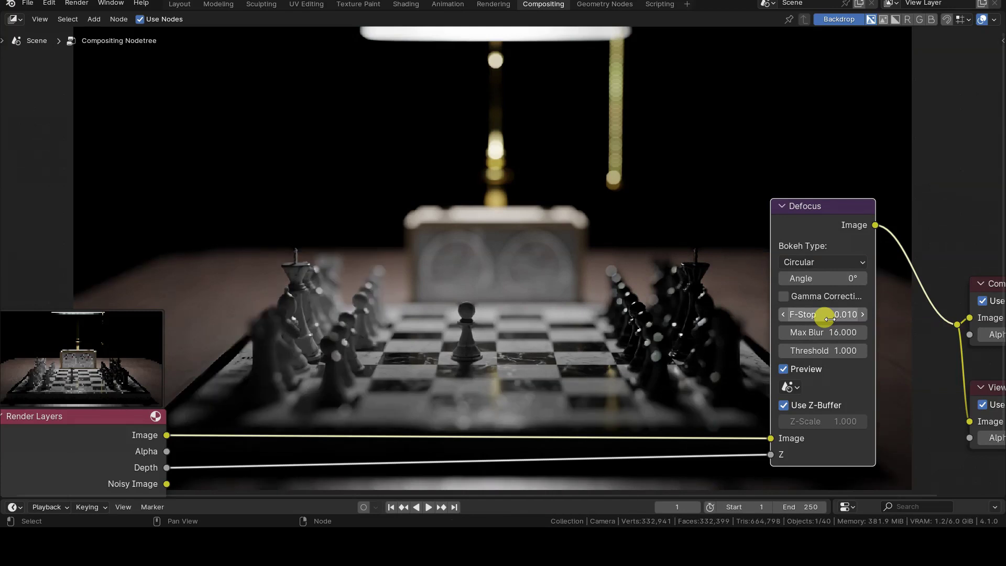
left_click(828, 316)
type("0.0")
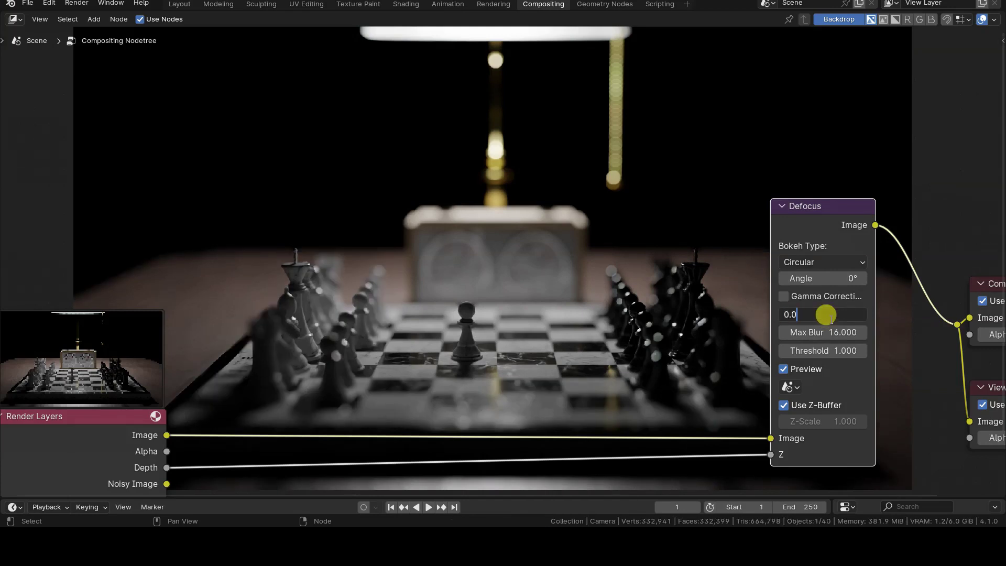
type("05")
key("Return")
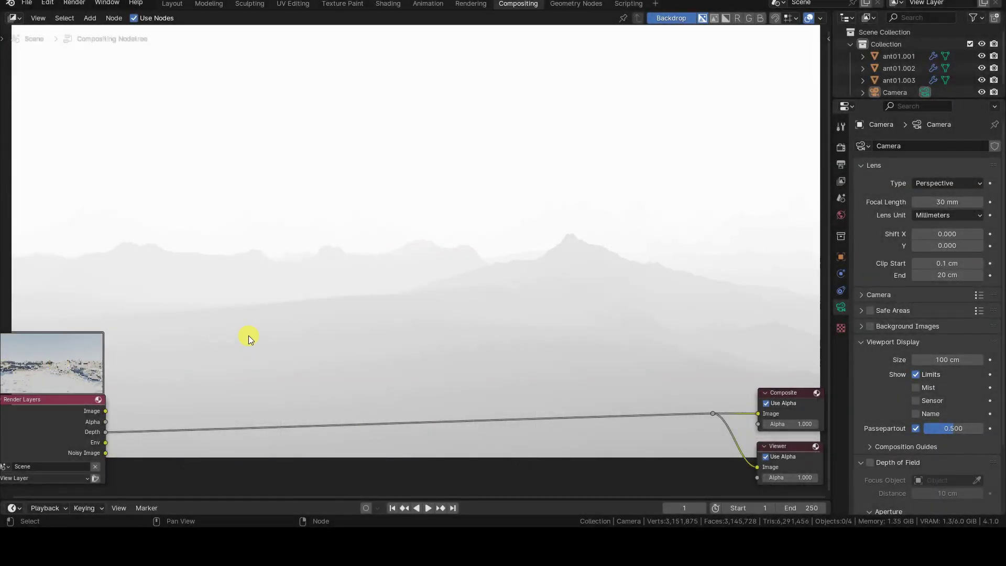
Add a Utilities > Normalize node and drop it onto the Depth-to-Composite link
key("shift+a")
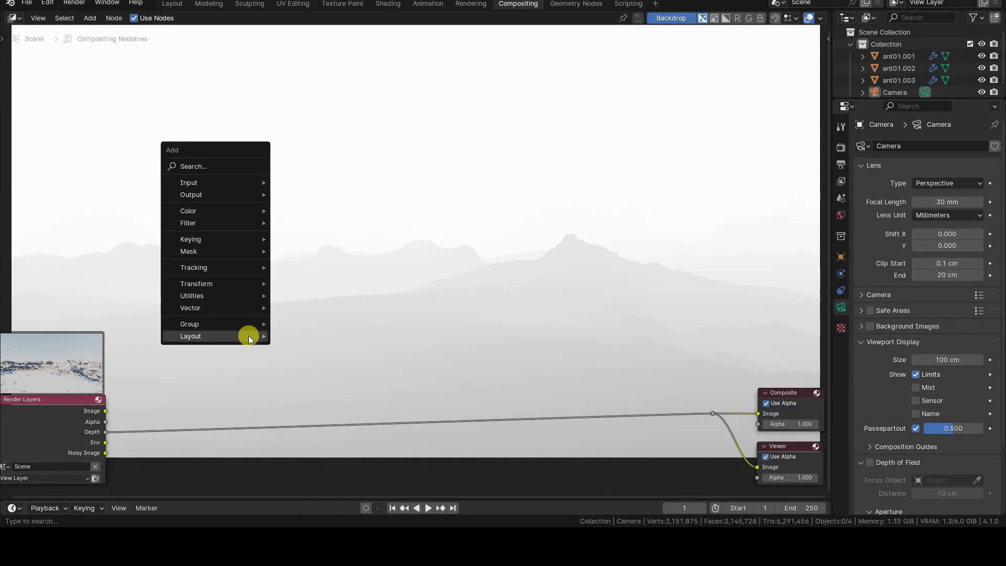
mouse_move(248, 335)
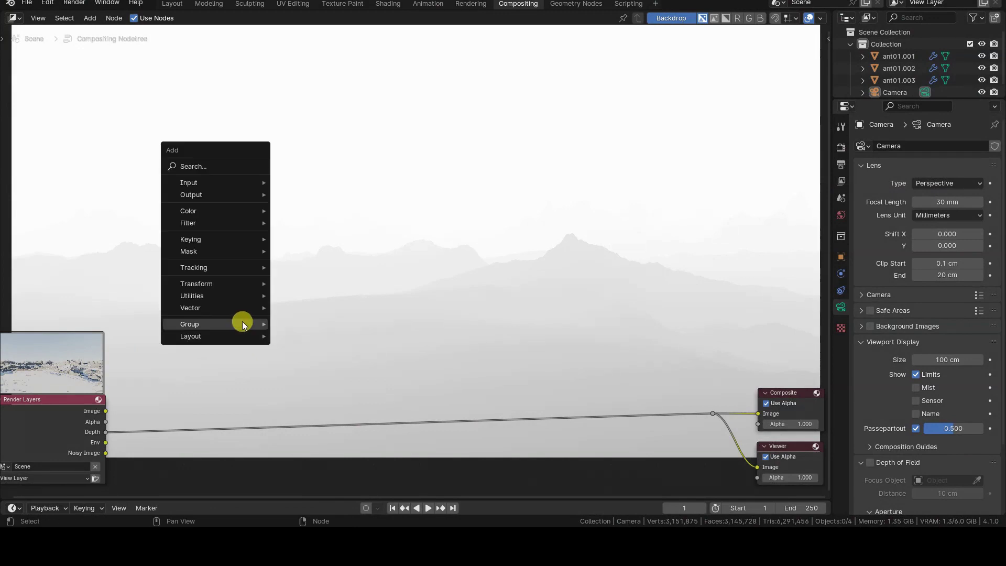
mouse_move(242, 296)
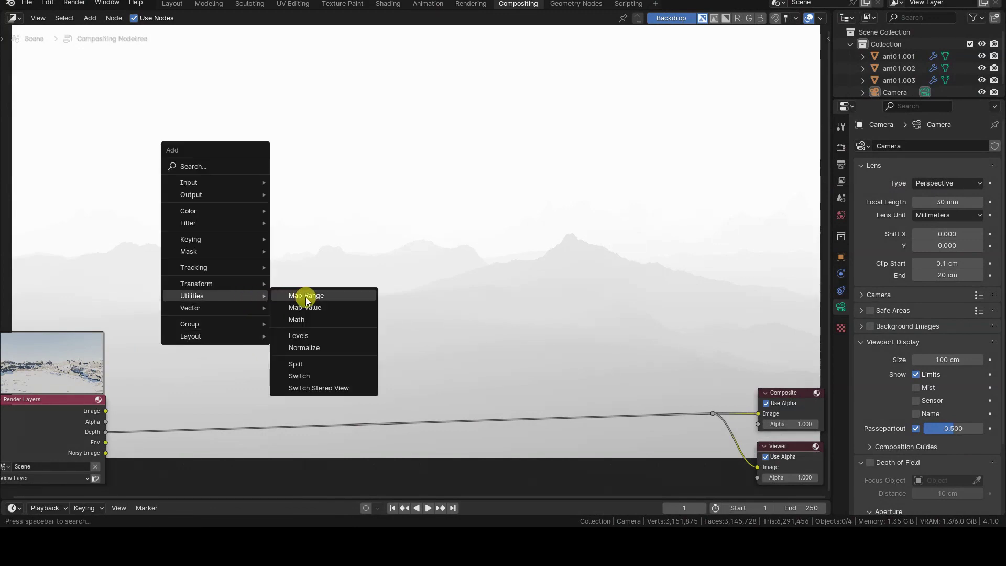
left_click(335, 348)
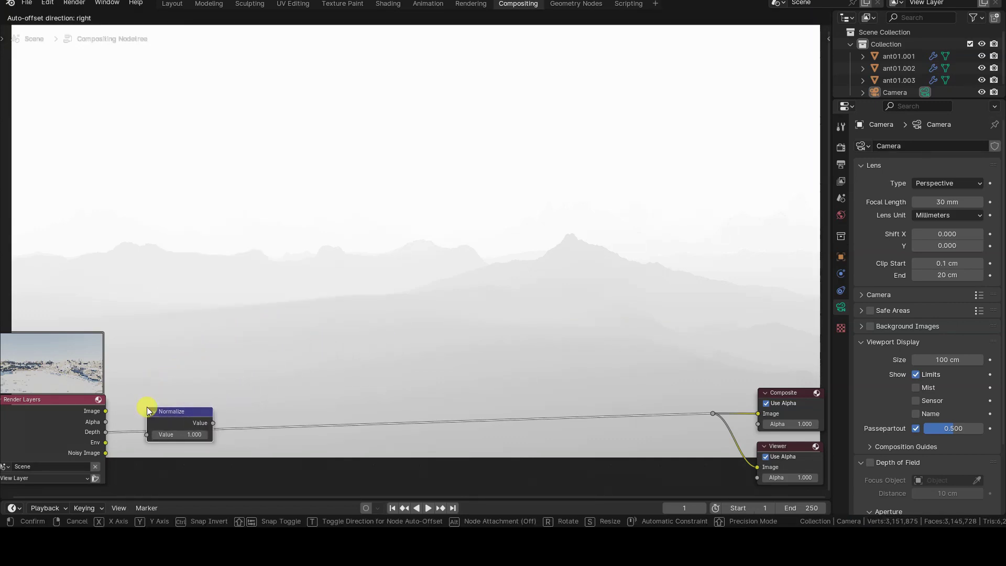
left_click(146, 407)
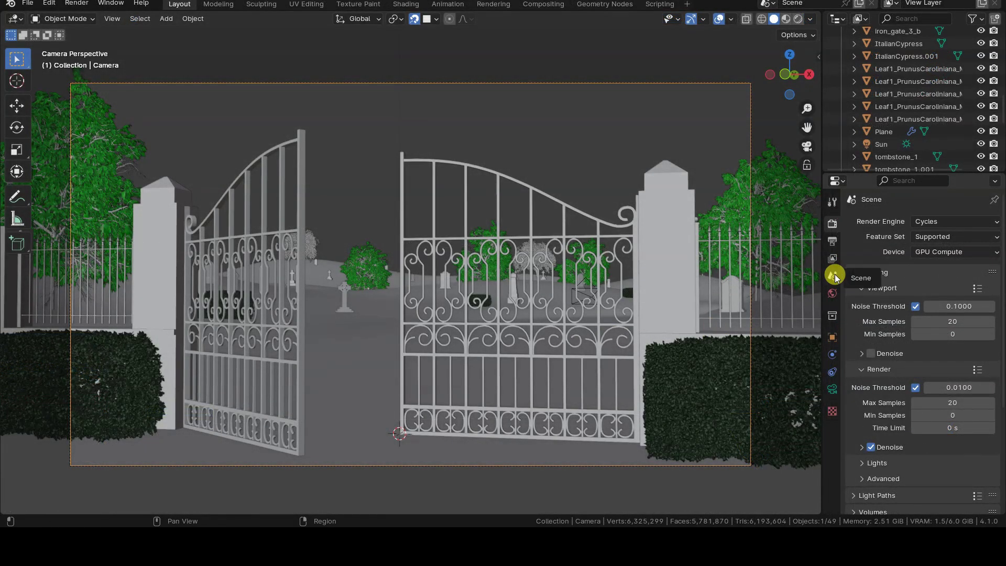
Inspect the View Layer's Passes > Data section to see Combined and Z enabled, Mist off
left_click(833, 259)
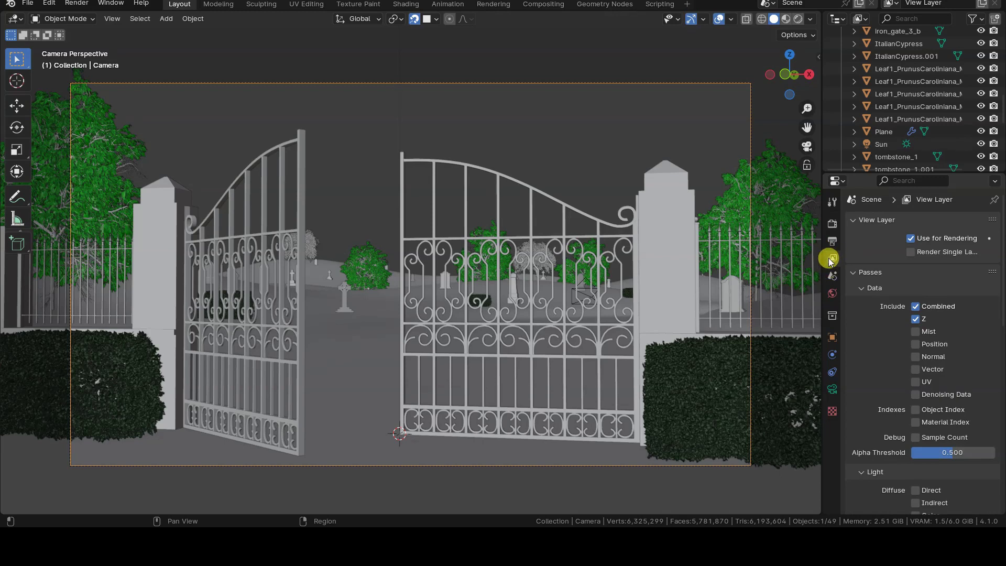
left_click(850, 271)
left_click(850, 271)
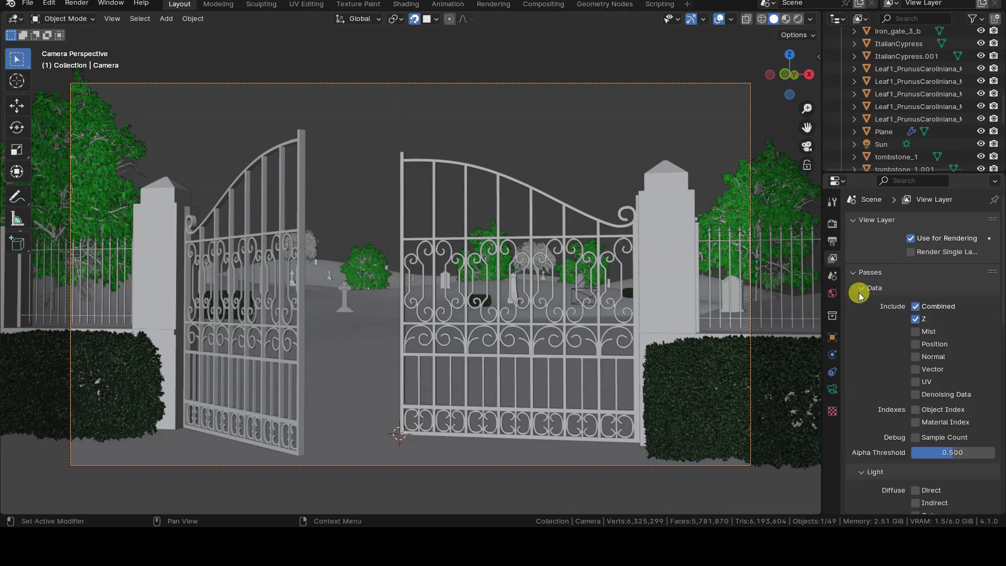
left_click(859, 293)
left_click(862, 296)
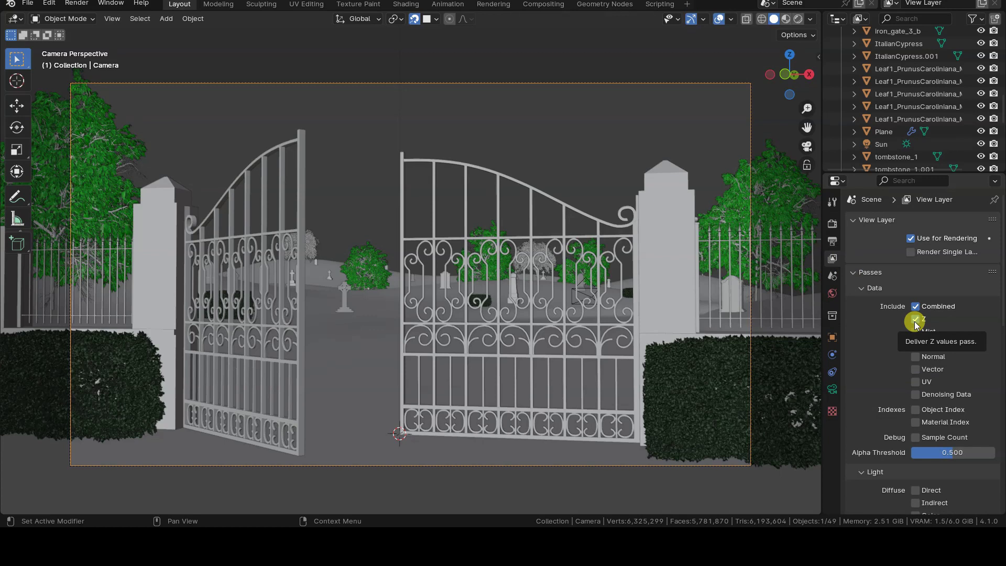
left_click(543, 5)
scroll(243, 288, "up", 3)
middle_click_drag(221, 315, 426, 306)
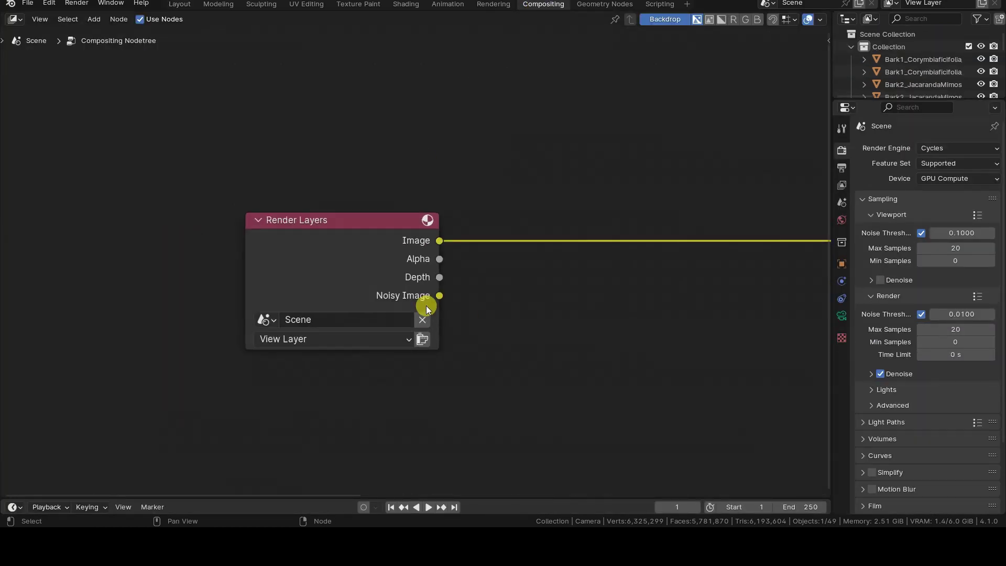
scroll(426, 306, "up", 2)
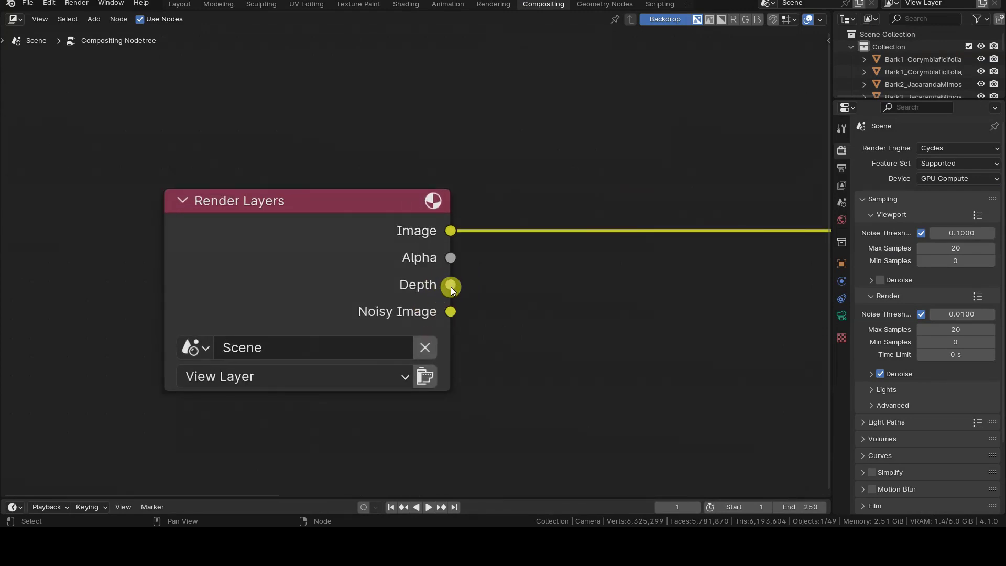
scroll(451, 287, "down", 4)
middle_click_drag(449, 287, 197, 305)
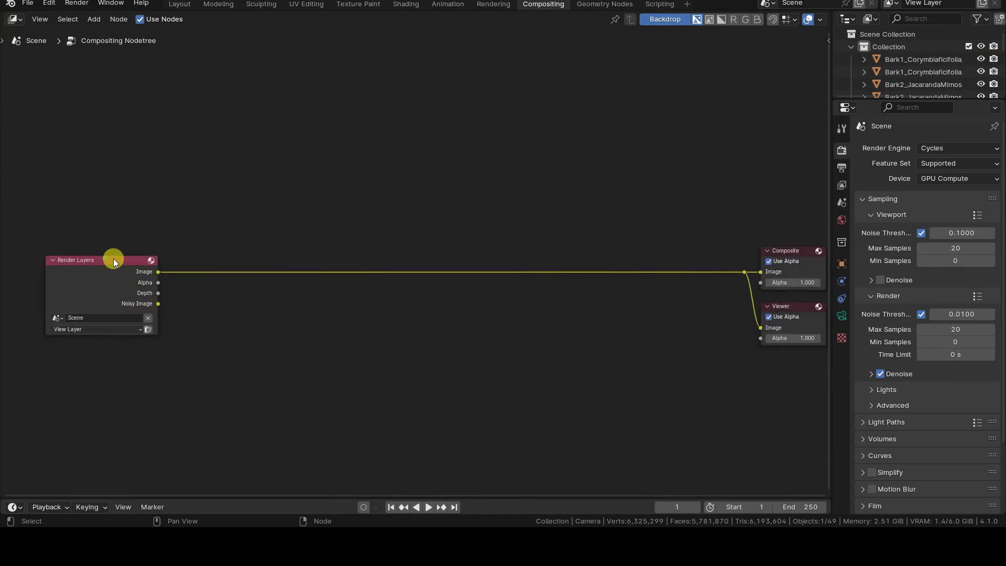
left_click_drag(114, 258, 464, 260)
scroll(514, 278, "up", 2)
middle_click_drag(514, 278, 391, 266)
scroll(391, 267, "up", 1)
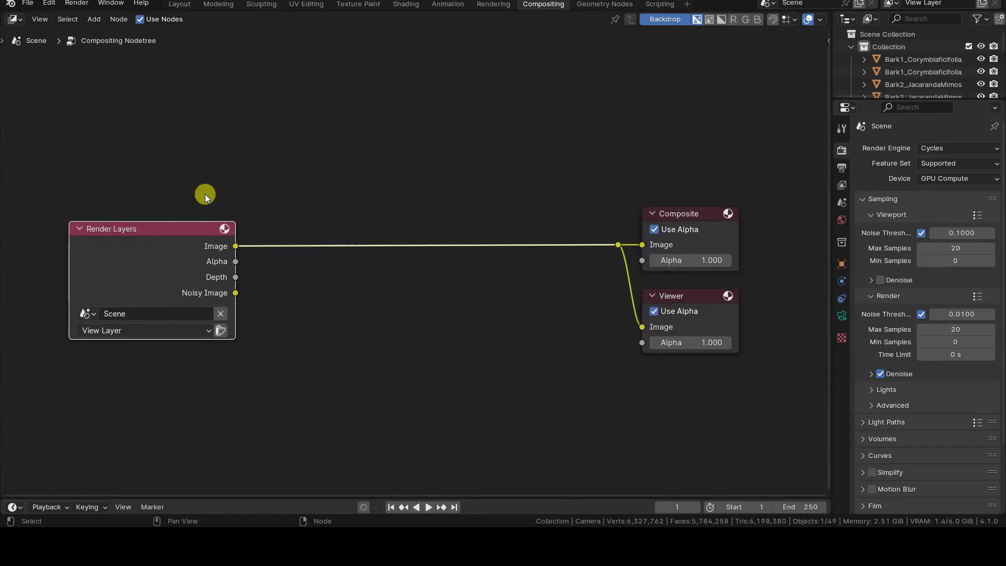
left_click(181, 4)
middle_click_drag(593, 285, 230, 452)
Frame the camera and view its Lens settings: 50 mm, clipping 100 cm to 1000000 cm
key("KP_Decimal")
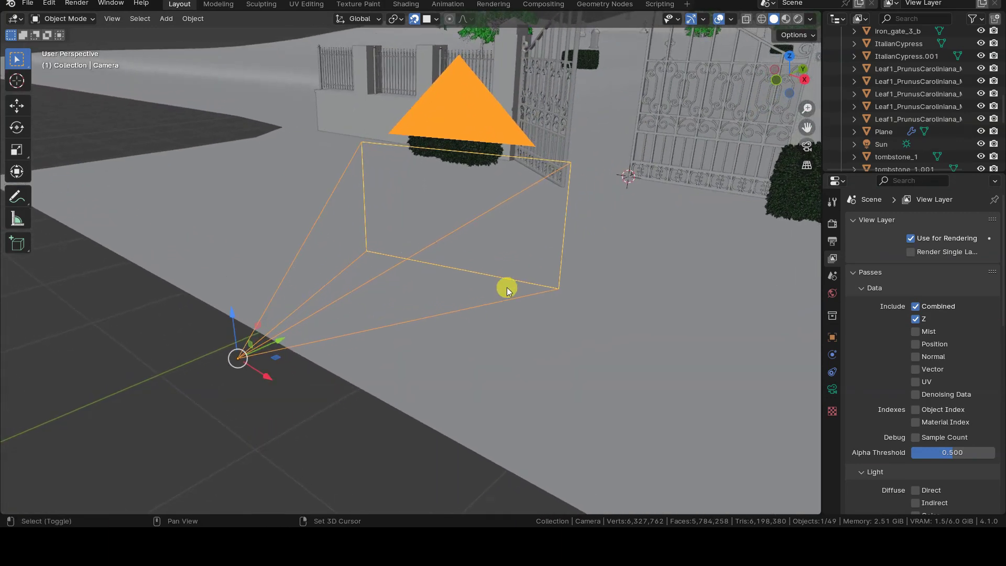
middle_click_drag(507, 287, 361, 332, "shift")
left_click(832, 389)
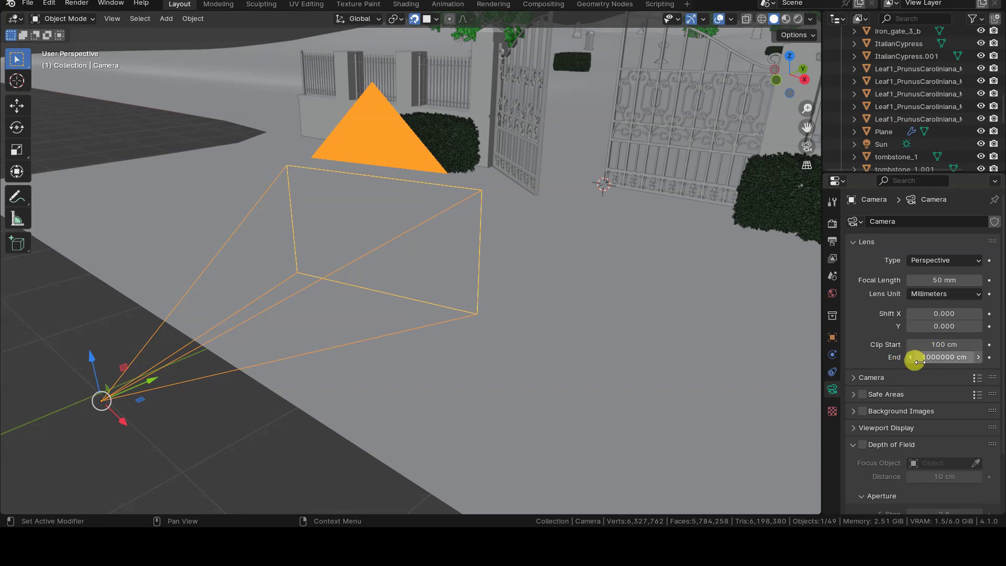
scroll(419, 294, "down", 4)
middle_click_drag(419, 294, 419, 293)
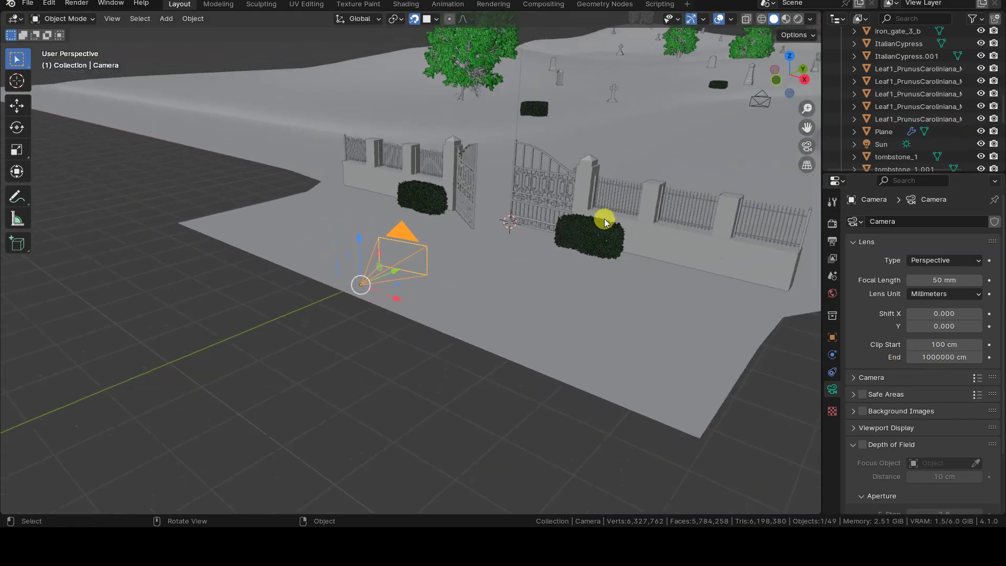
middle_click_drag(605, 218, 558, 288)
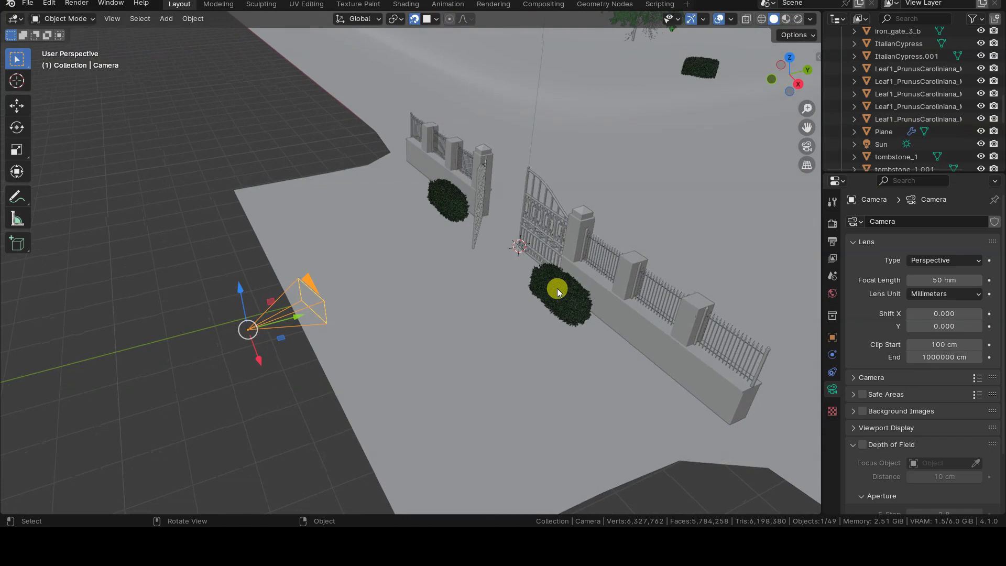
scroll(557, 289, "down", 3)
scroll(597, 257, "down", 2)
middle_click_drag(647, 213, 429, 336)
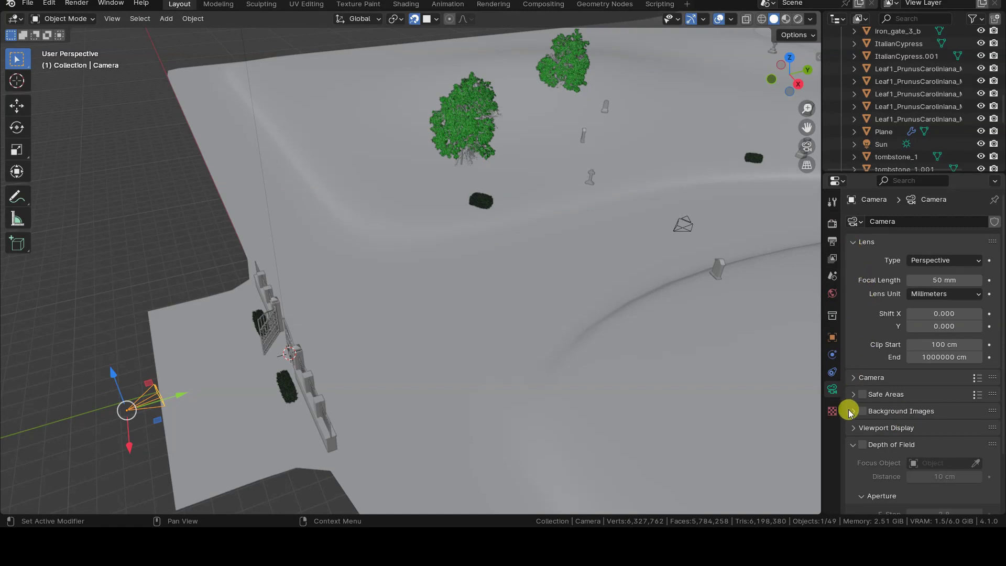
Enable Show Limits in the camera's Viewport Display settings
left_click(853, 428)
scroll(859, 421, "down", 5)
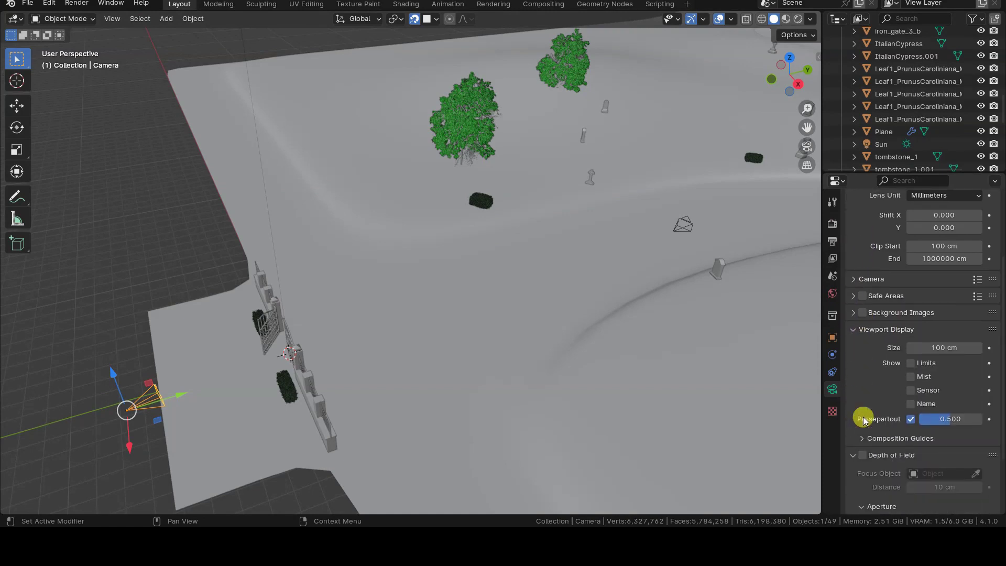
left_click(910, 364)
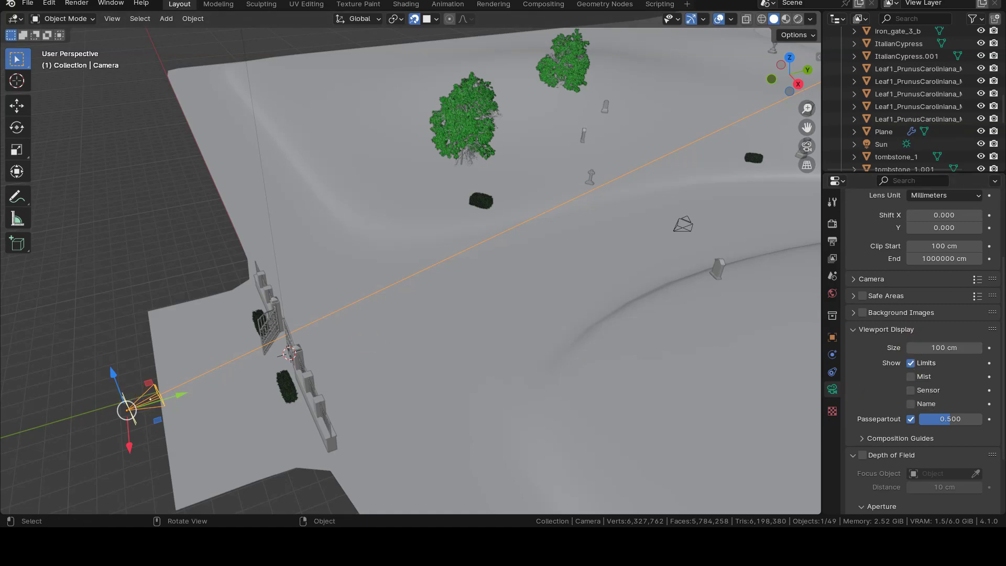
scroll(416, 352, "down", 7)
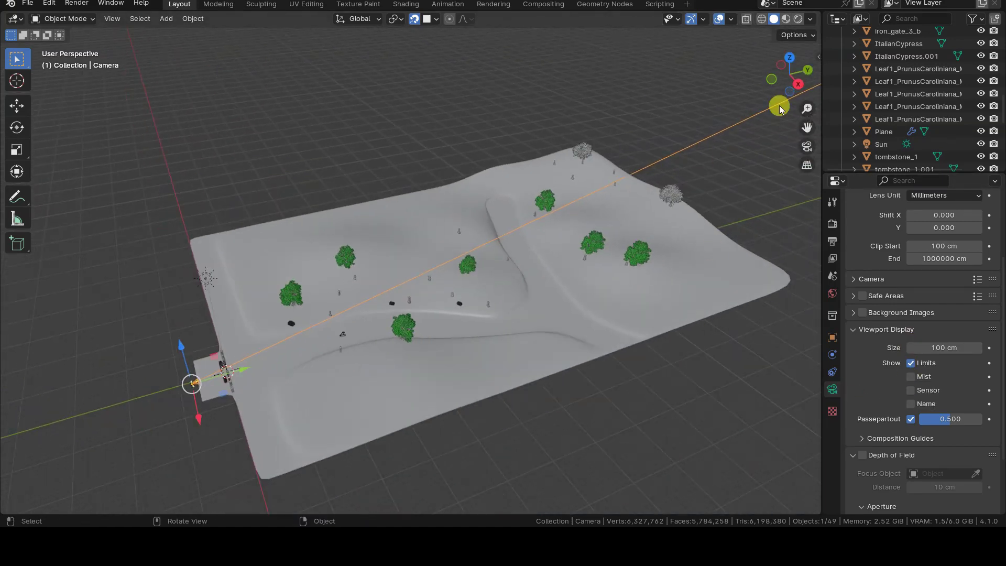
scroll(949, 301, "up", 4)
Set the camera Clip End to 25000 cm, then correct it to 20000 cm
double_click(932, 331)
type("25000")
key("Return")
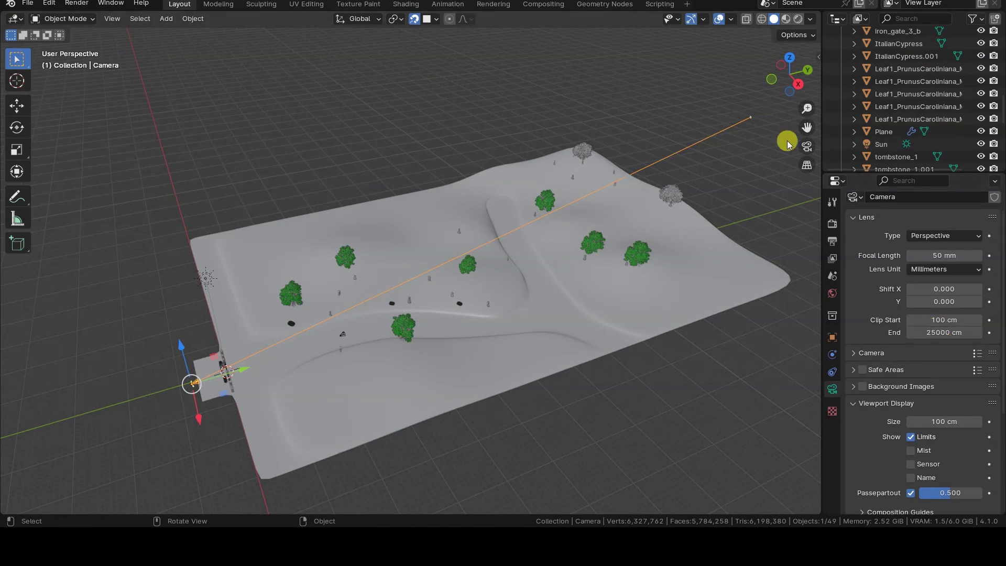
double_click(926, 330)
type("20000")
key("Return")
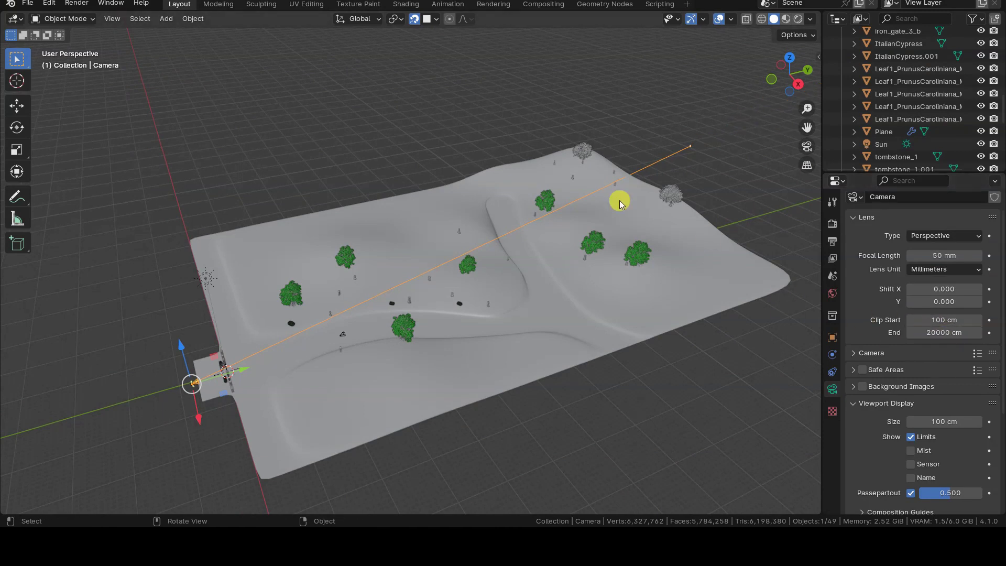
Set Clip Start to 10 cm, then 1 cm, and look through the camera
middle_click_drag(314, 361, 293, 369)
key("KP_Decimal")
left_click_drag(961, 314, 967, 314)
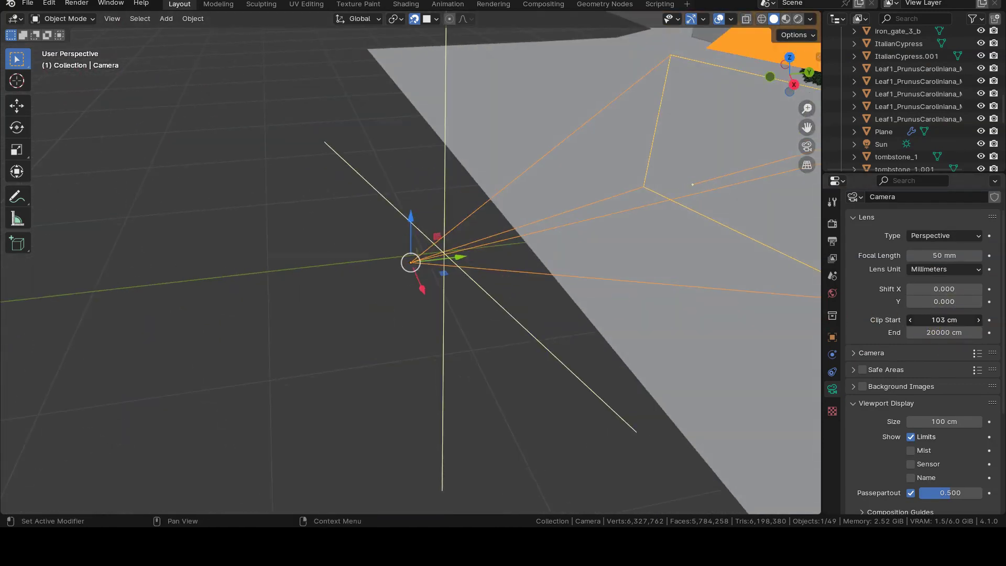
double_click(912, 322)
type("10")
key("Return")
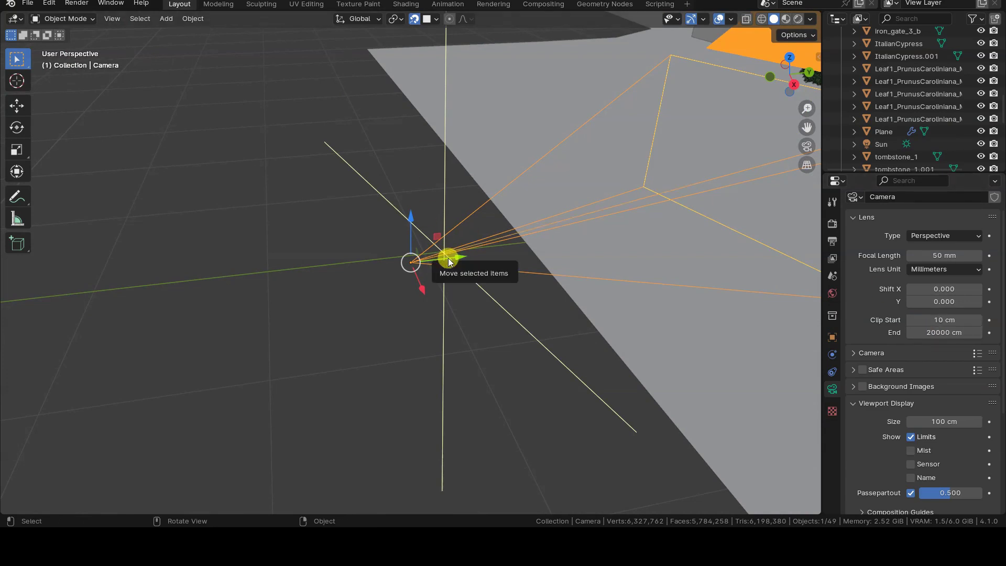
double_click(929, 319)
type("1")
key("Return")
key("KP_0")
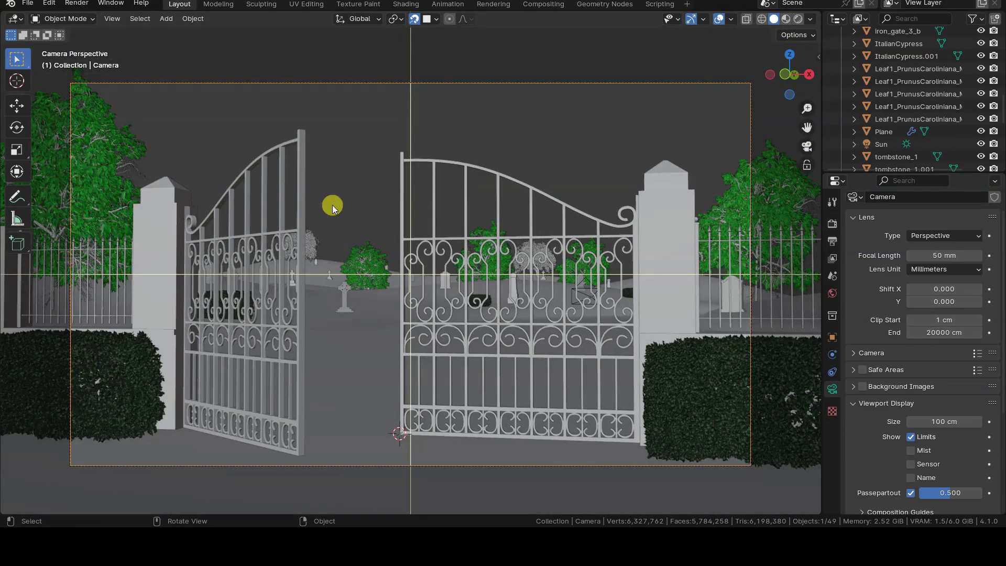
Turn off the camera's Show Limits clipping display
scroll(914, 366, "down", 5)
left_click(910, 313)
left_click(911, 314)
left_click(911, 313)
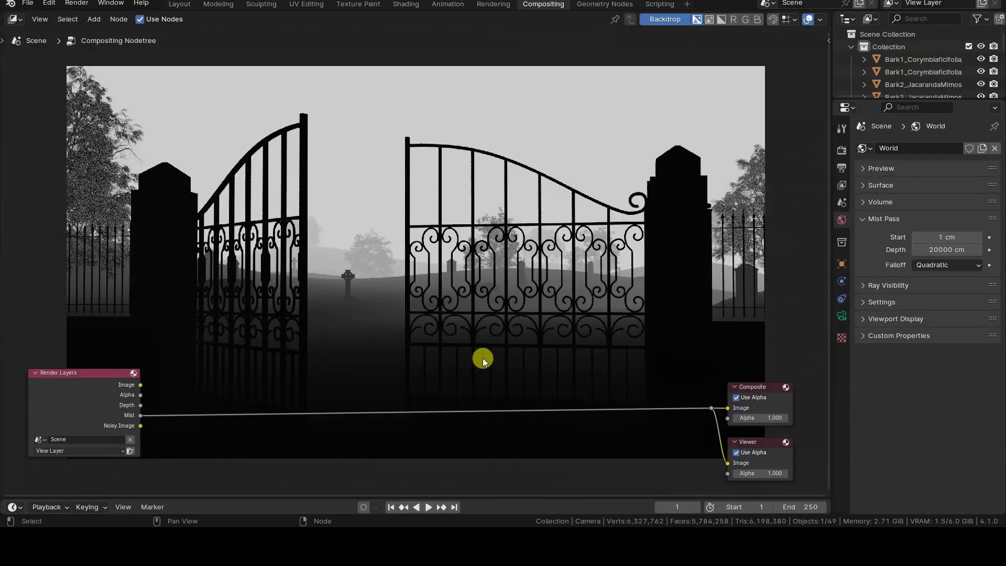
Set mist falloff to Linear, render to check, then switch falloff to Inverse Quadratic
left_click(970, 265)
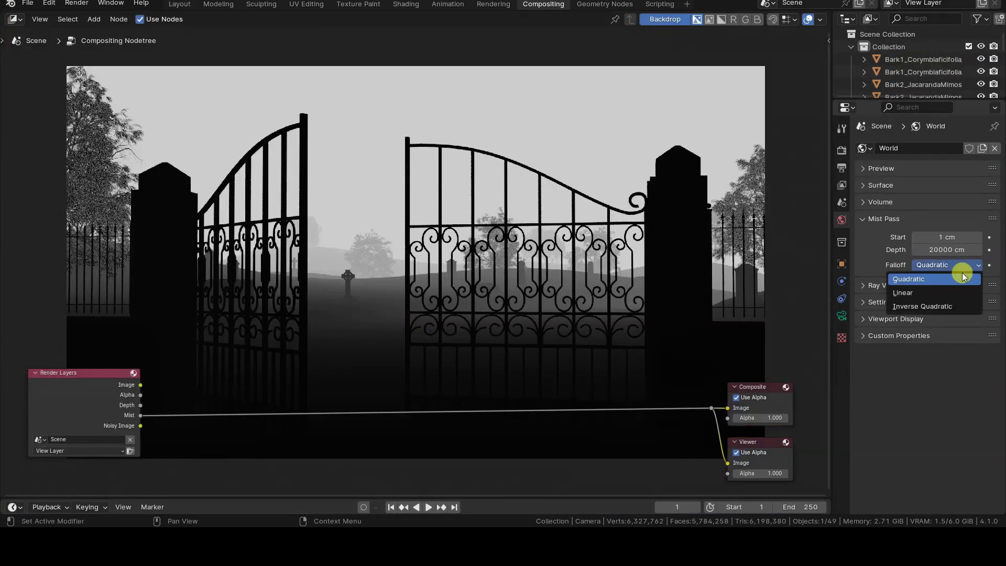
left_click(959, 293)
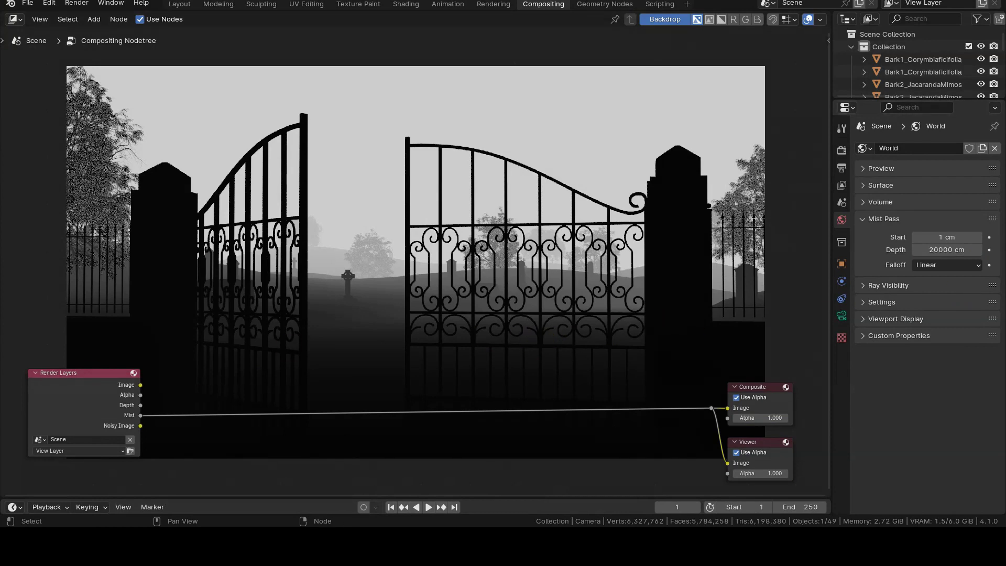
key("F12")
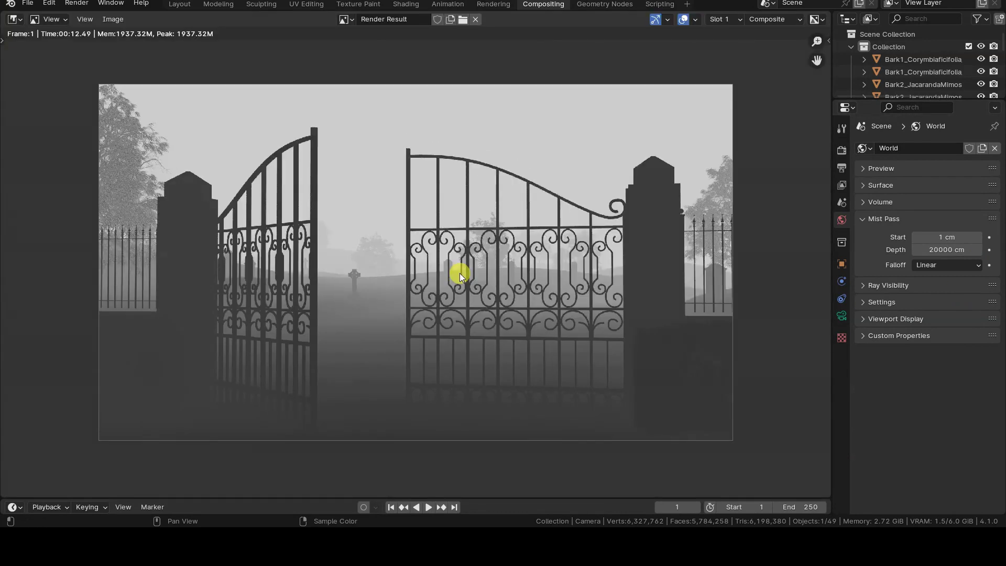
key("Escape")
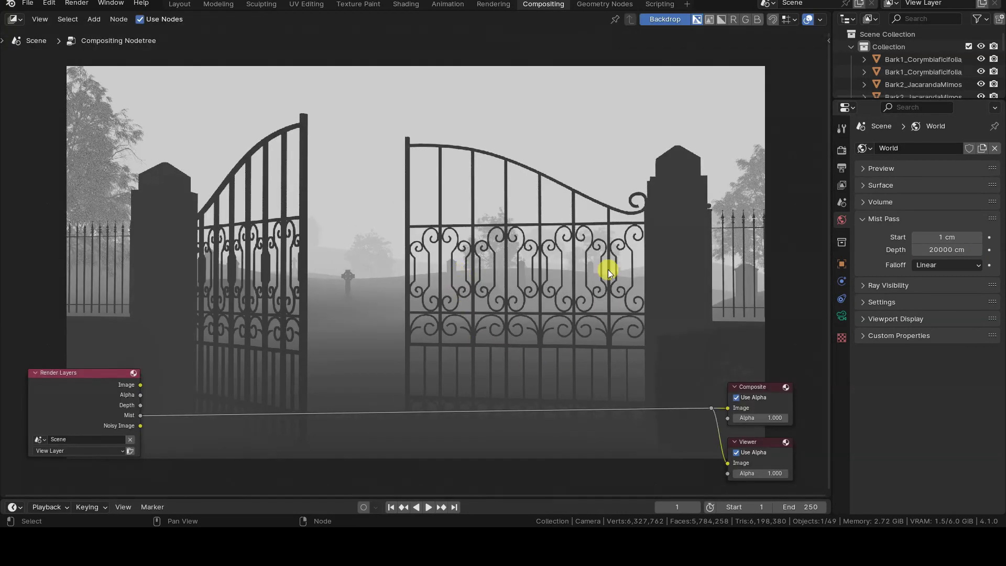
left_click(953, 264)
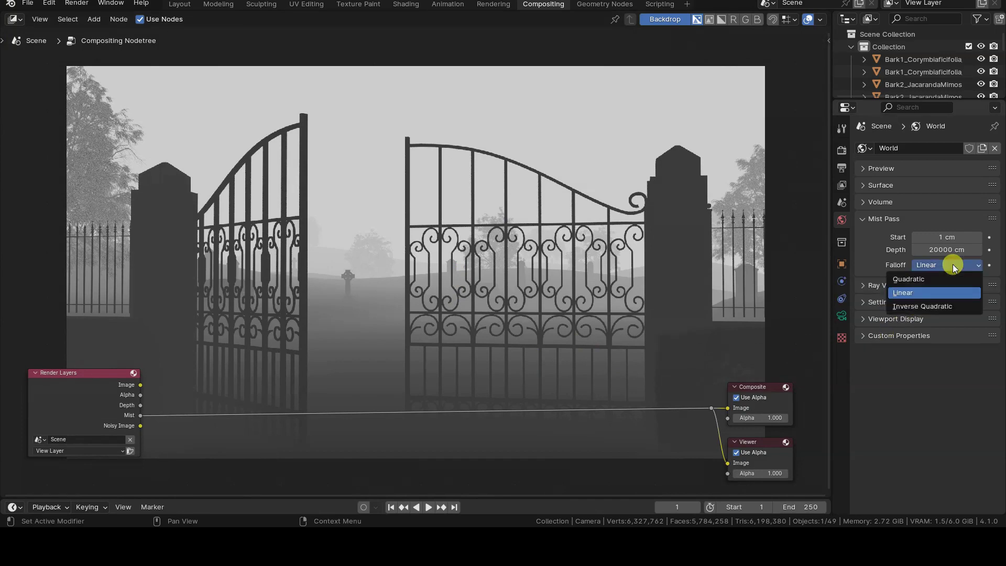
left_click(945, 306)
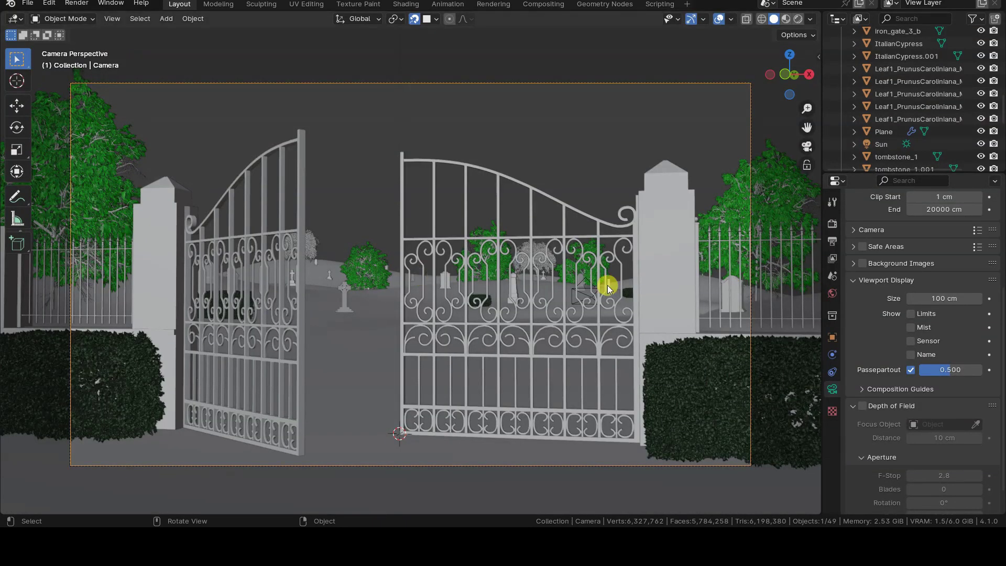
Enable the Mist data pass in View Layer Passes, alongside Combined and Z
left_click(832, 258)
scroll(906, 322, "up", 6)
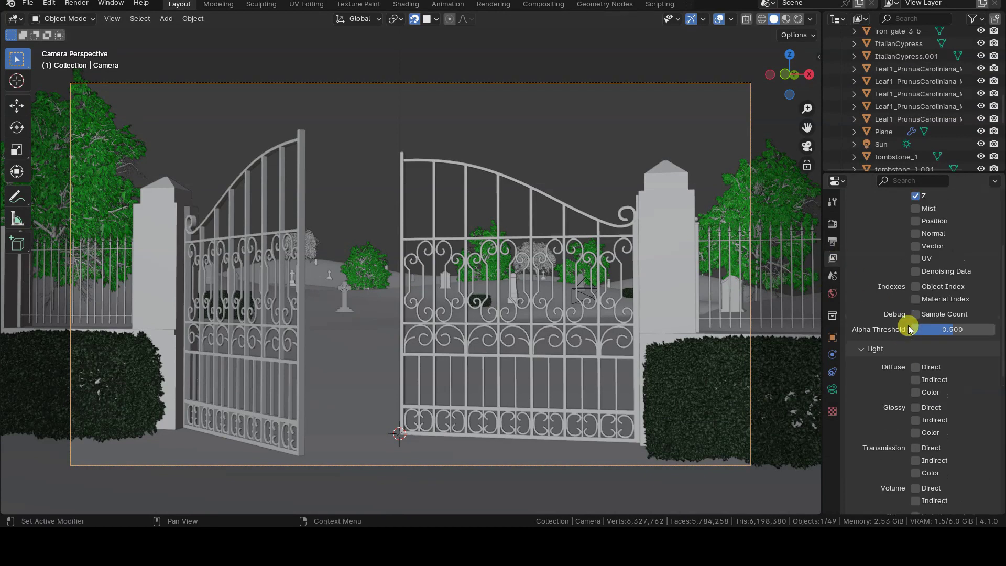
left_click(861, 288)
left_click(862, 288)
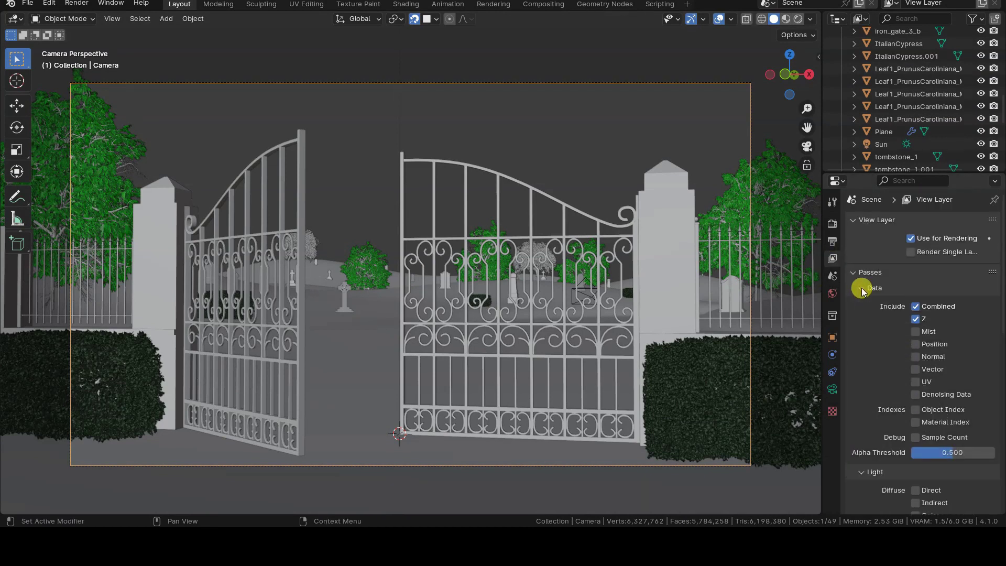
left_click(916, 332)
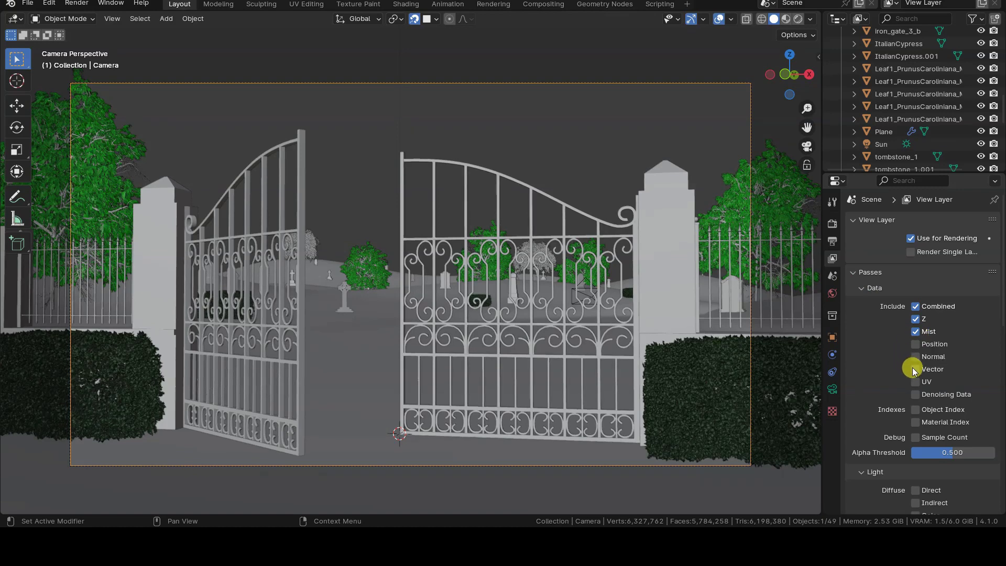
In the Compositing workspace, drag a link from the Render Layers Mist output, then cancel it
left_click(542, 5)
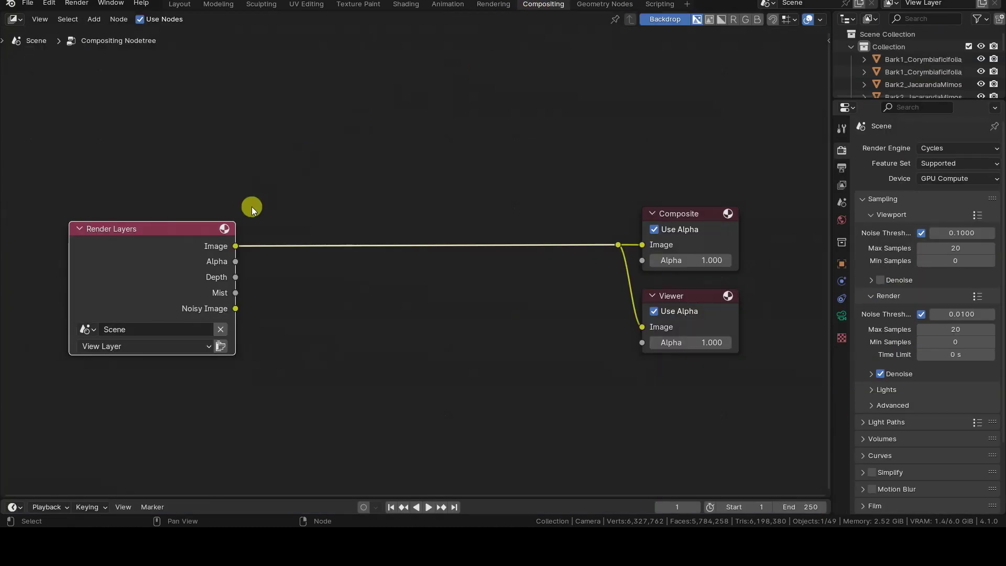
left_click_drag(235, 292, 286, 313)
key("Escape")
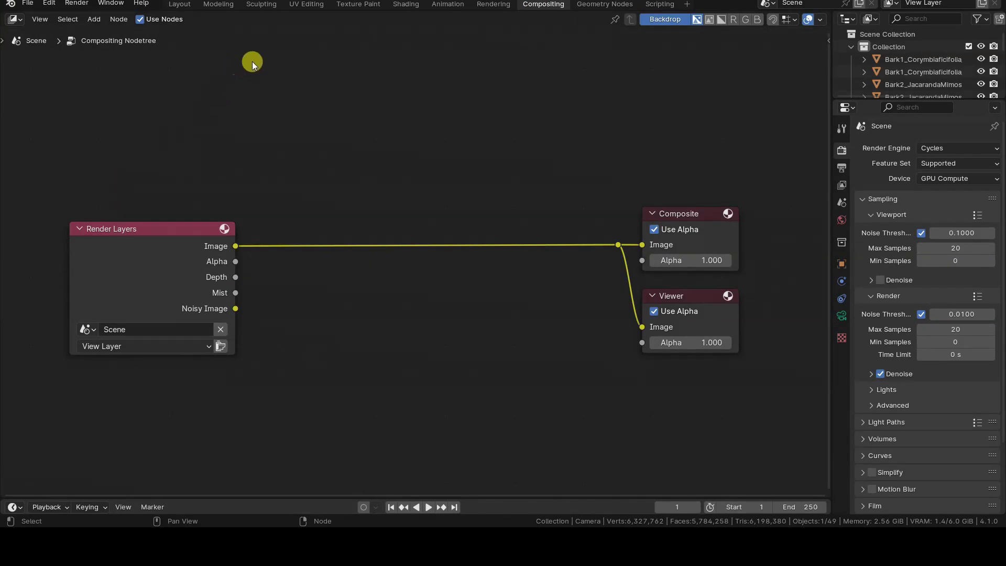
Expand the World's Mist Pass settings and set Start to 1 cm
left_click(841, 223)
left_click(862, 186)
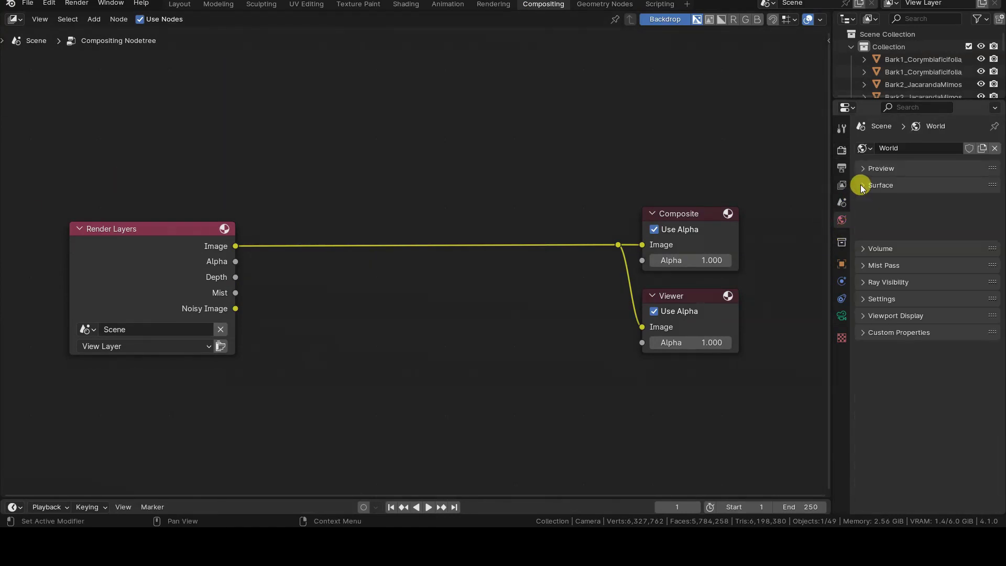
left_click(860, 218)
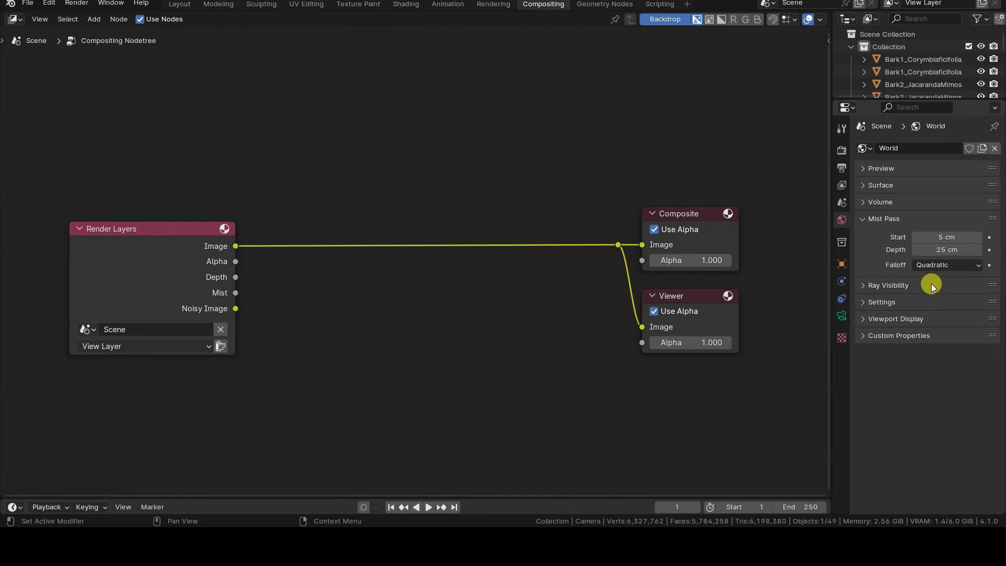
left_click_drag(936, 234, 943, 235)
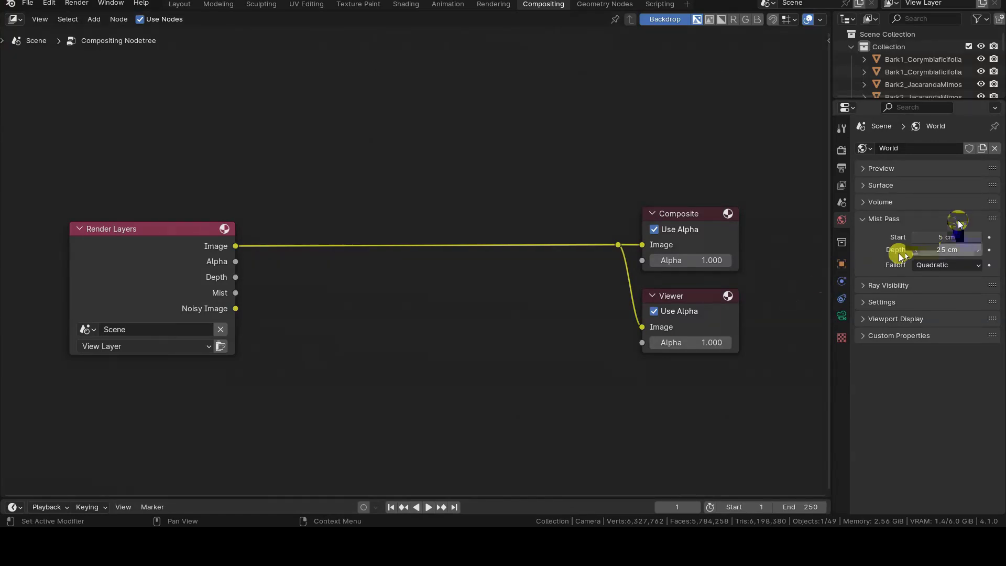
left_click(936, 236)
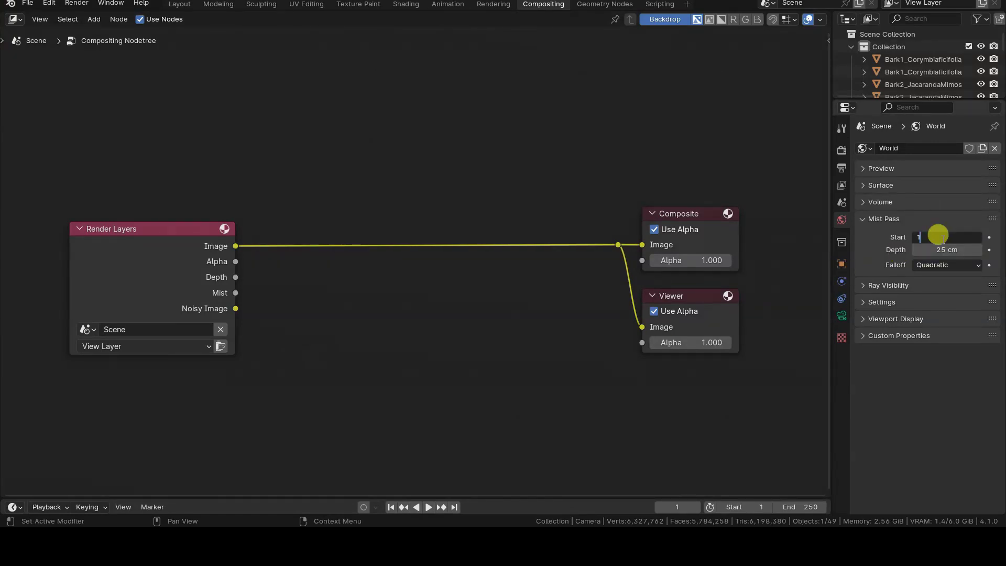
type("1")
key("Return")
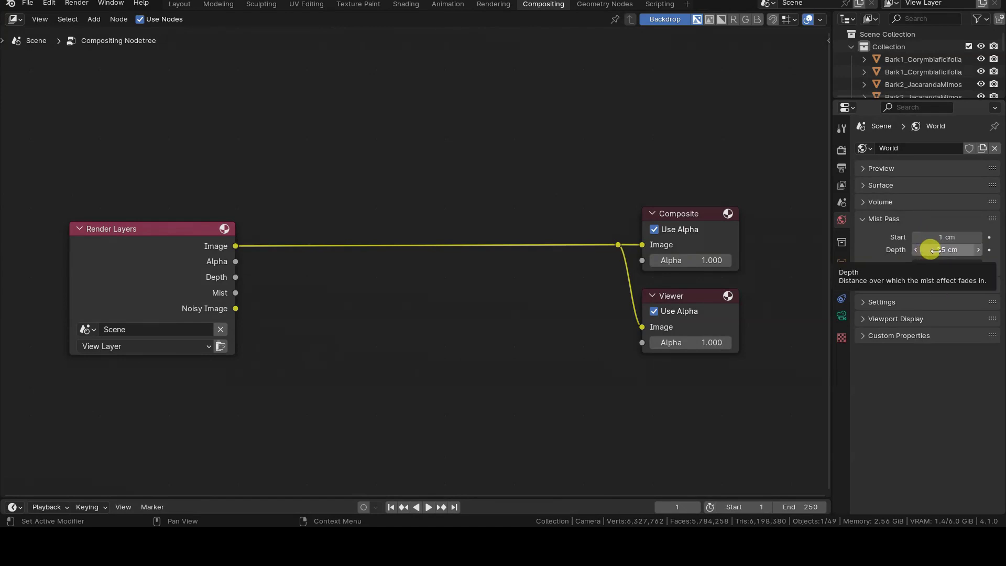
left_click(181, 5)
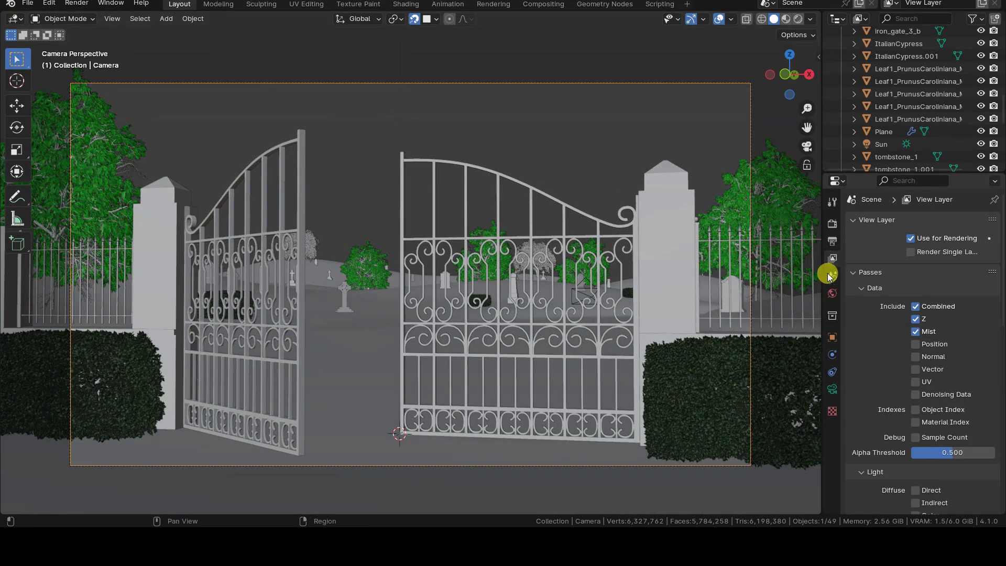
Show the World Mist Pass settings and zoom the viewport out over the terrain
left_click(832, 293)
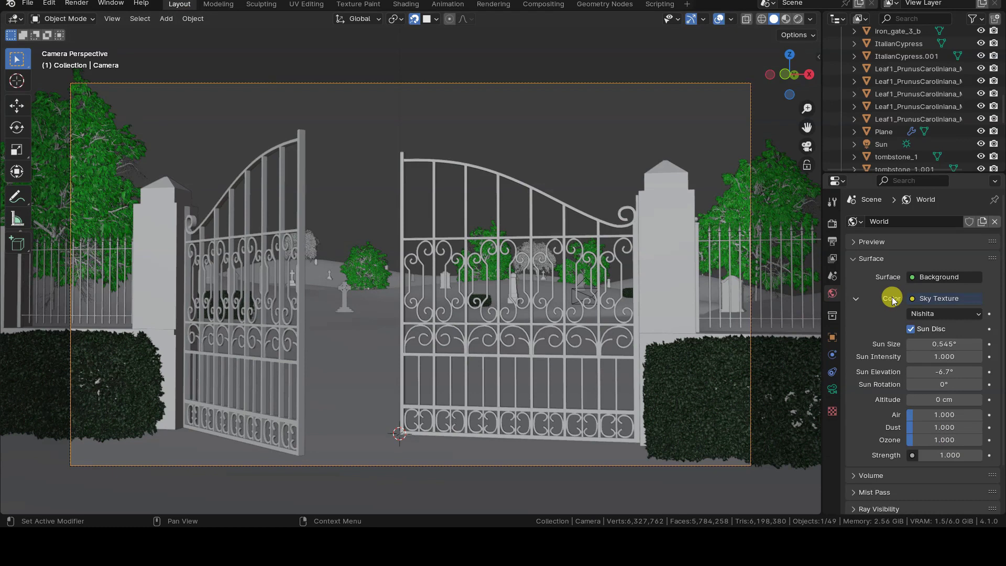
left_click(853, 258)
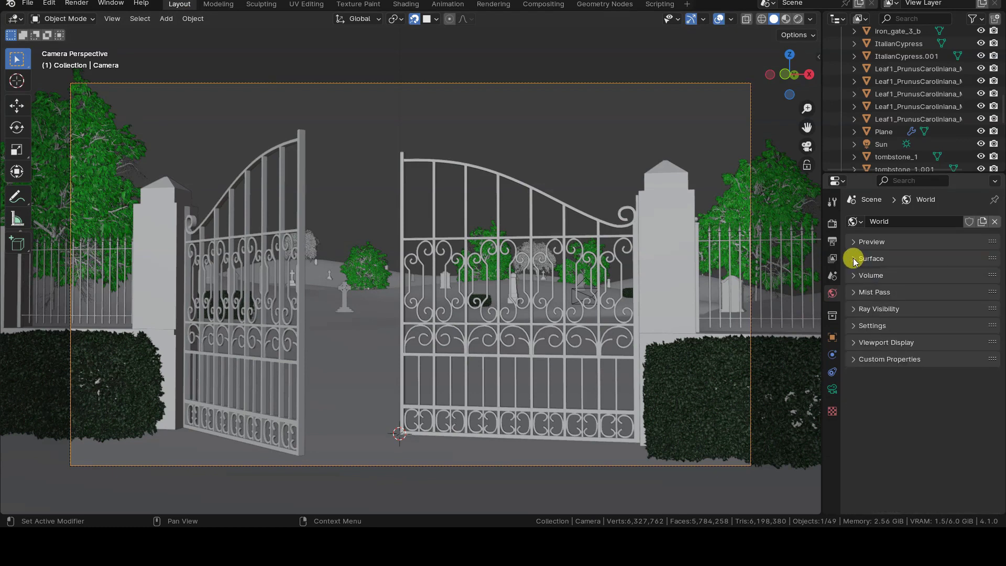
left_click(853, 292)
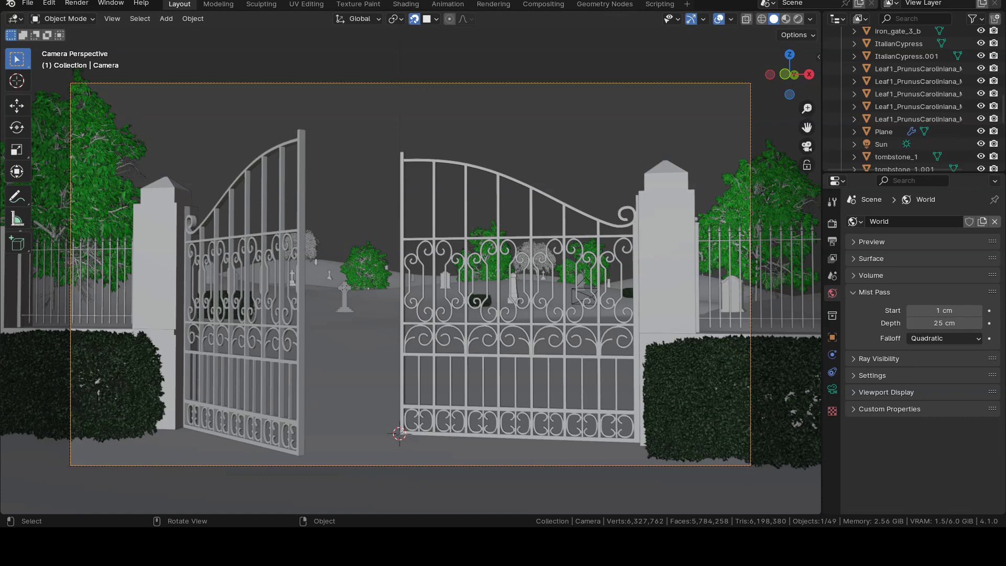
middle_click_drag(554, 263, 498, 305)
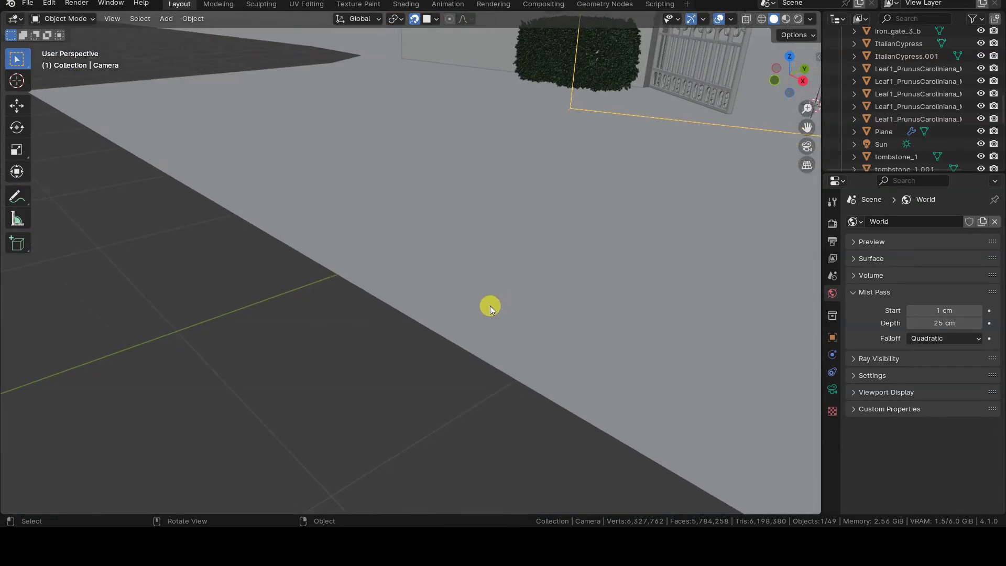
scroll(490, 306, "down", 2)
scroll(489, 306, "down", 5)
middle_click_drag(582, 225, 478, 325)
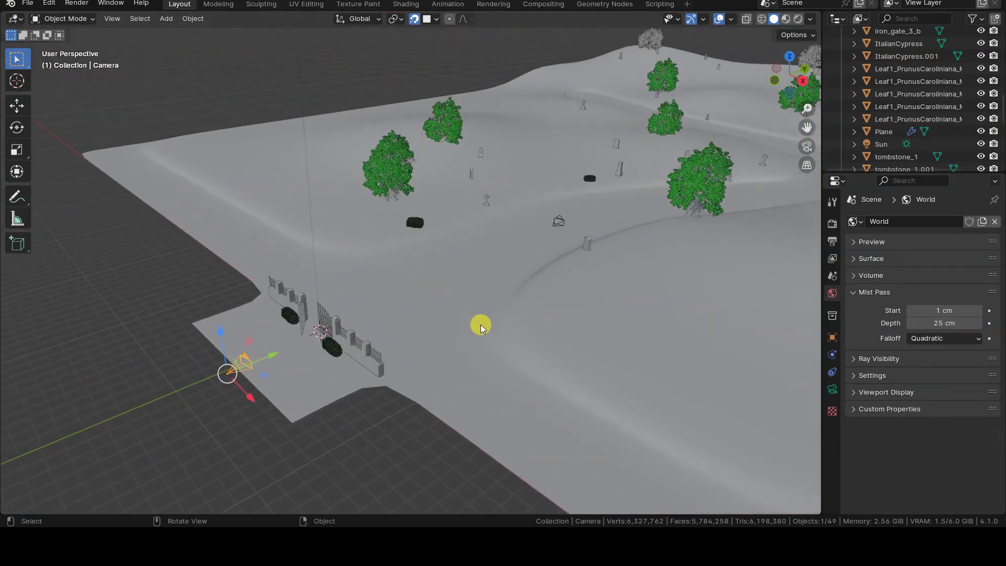
Set the World mist Depth to 20000 cm after briefly toggling the camera's Mist display
left_click(832, 389)
scroll(888, 396, "down", 5)
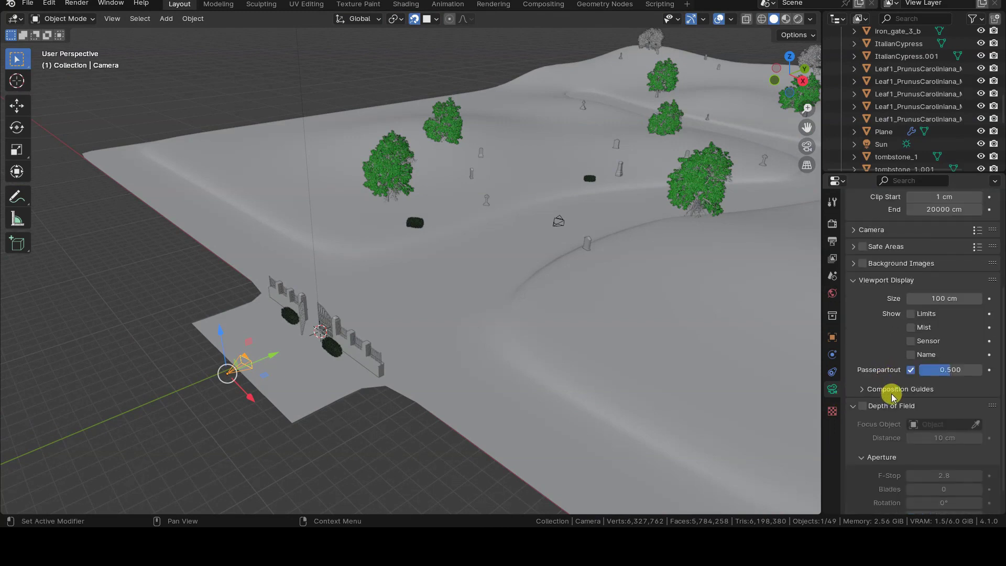
left_click(910, 327)
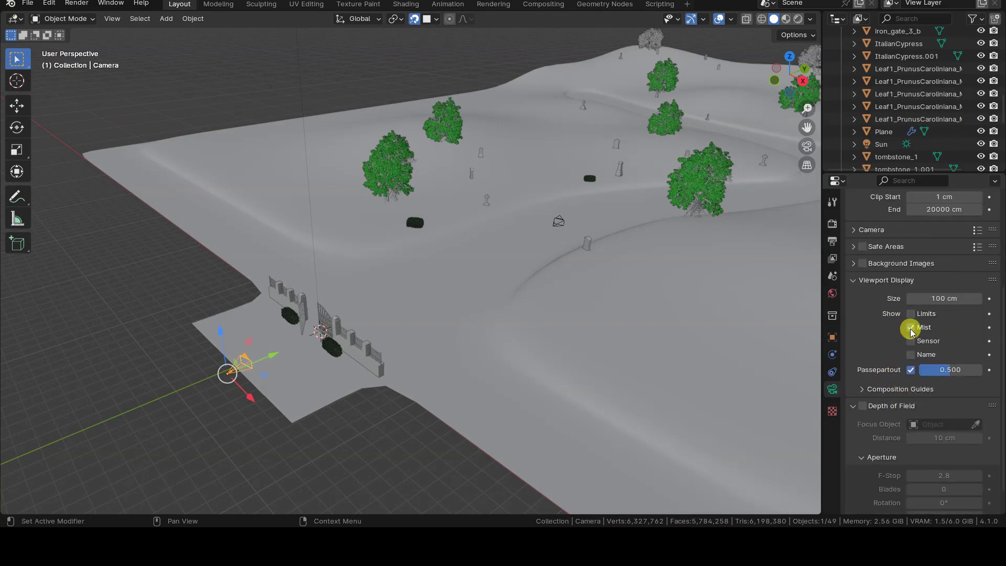
left_click(911, 327)
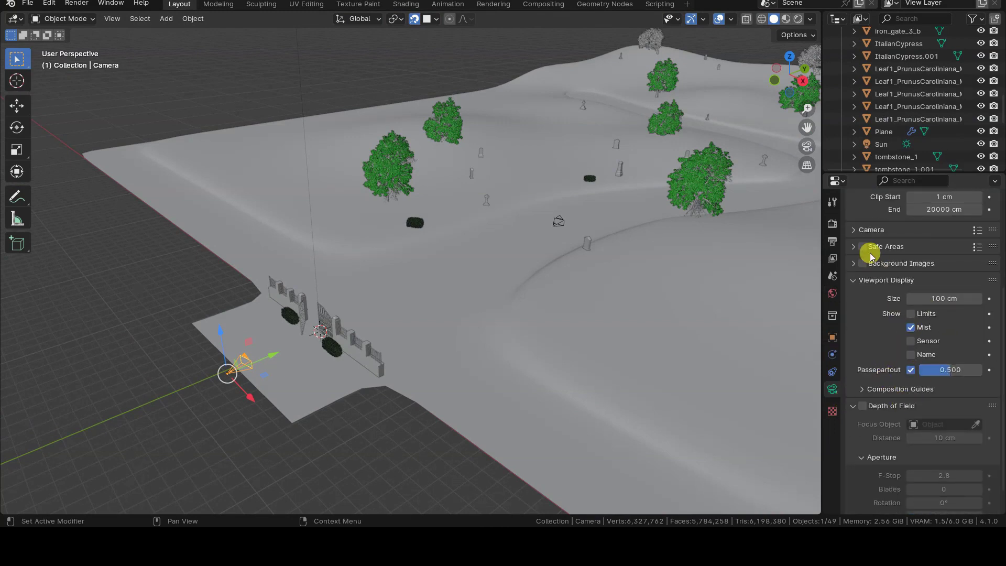
left_click(832, 293)
left_click(933, 321)
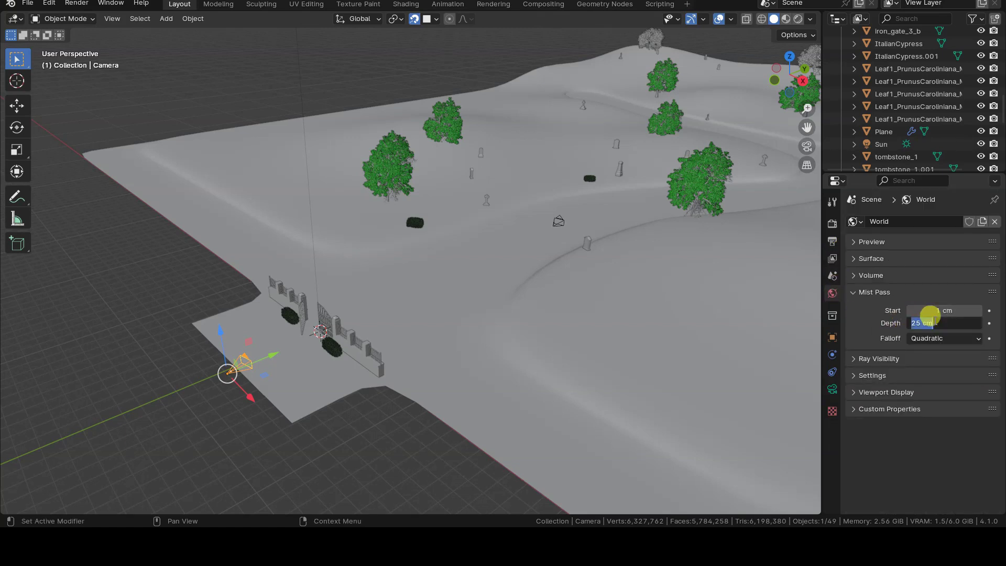
key("Return")
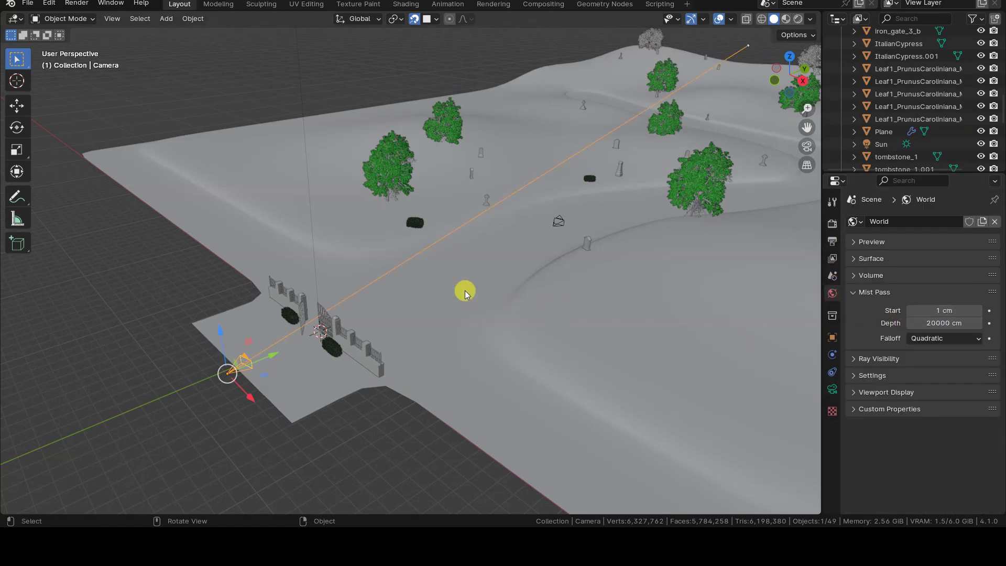
Turn on the camera's Mist viewport display to show its mist line
middle_click_drag(462, 287, 543, 243)
left_click(831, 388)
scroll(898, 415, "down", 5)
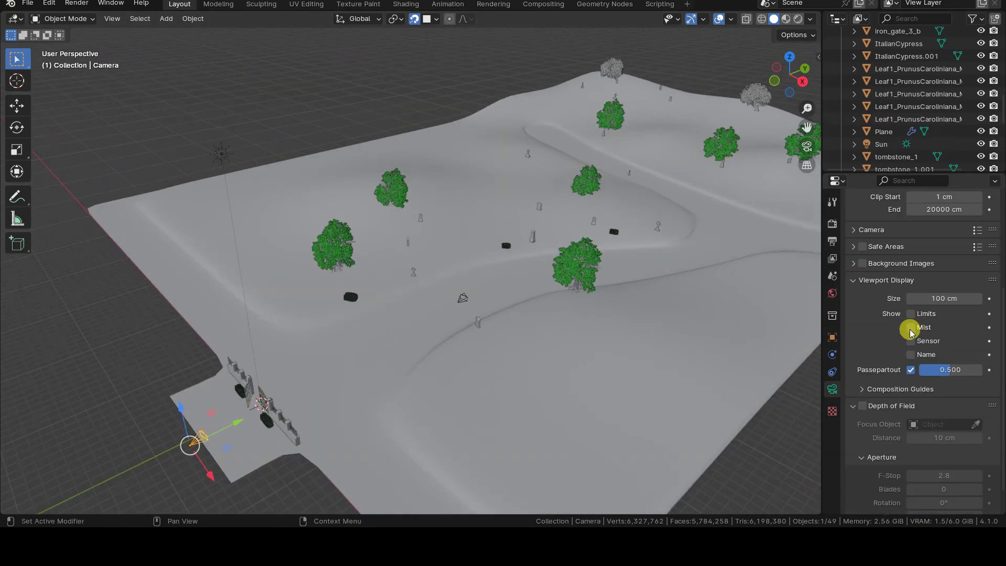
left_click(910, 327)
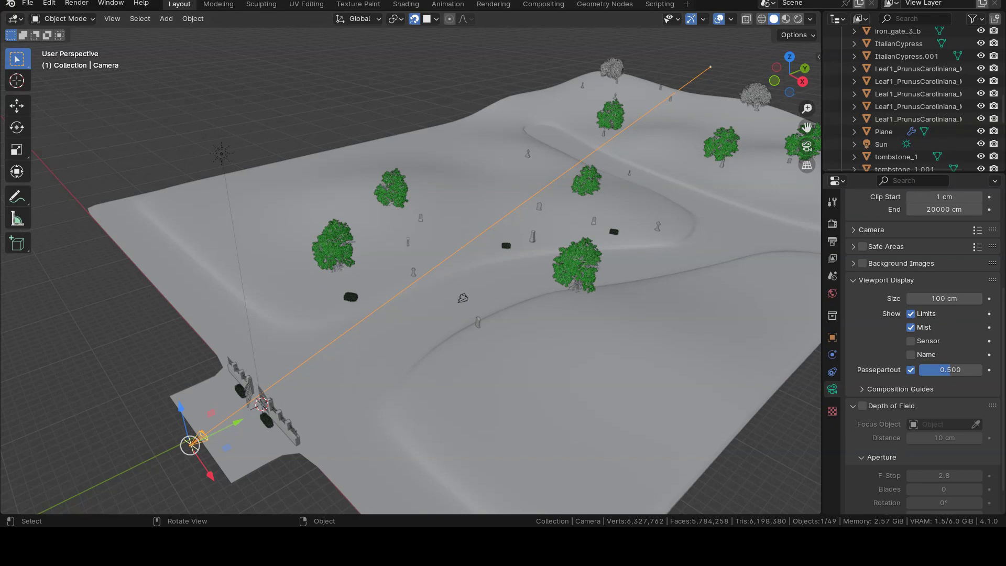
scroll(902, 359, "up", 5)
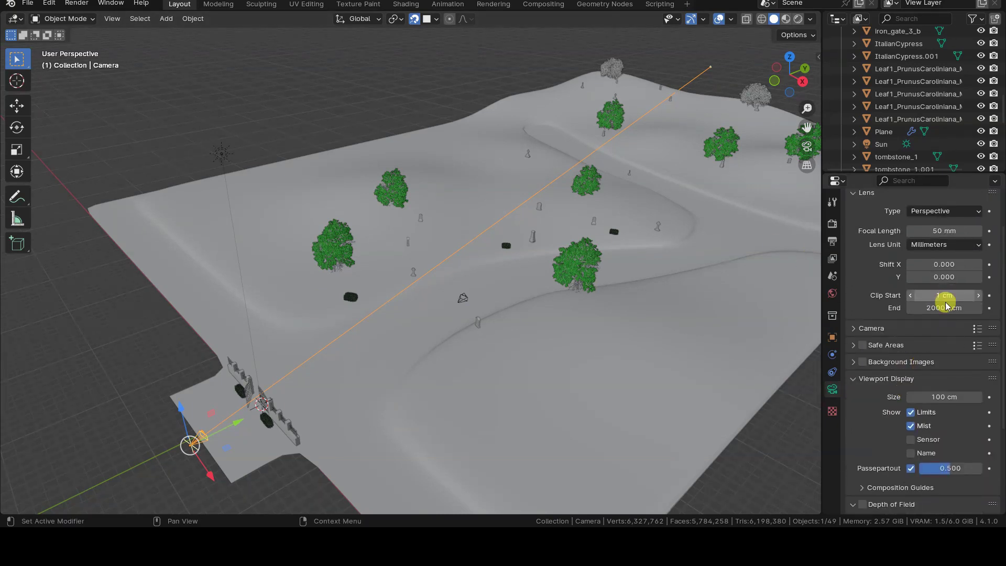
Render the current frame with F12
left_click(831, 293)
left_click(832, 388)
key("F12")
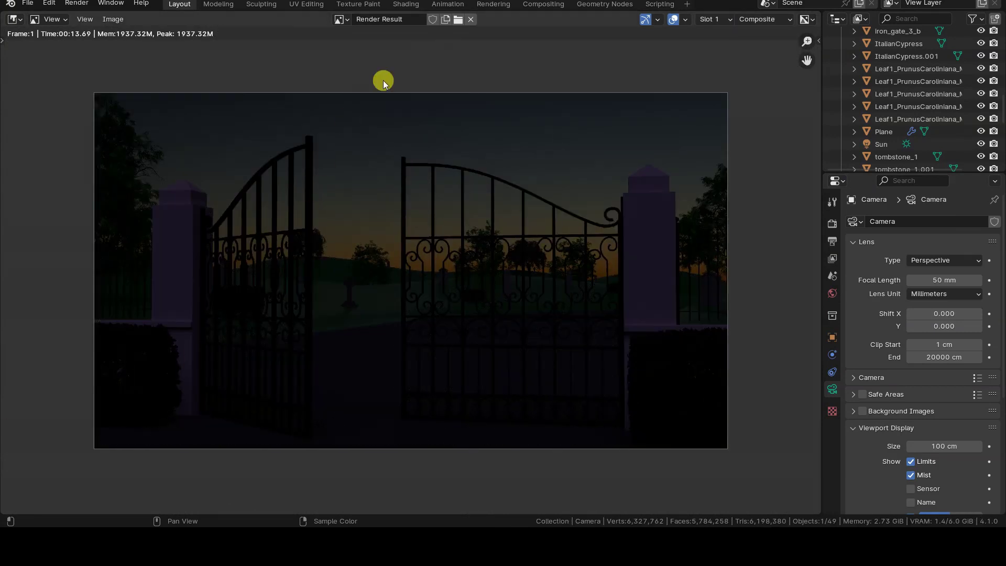
Spread the compositor nodes: Render Layers to the left, Composite and Viewer to the right
left_click(534, 4)
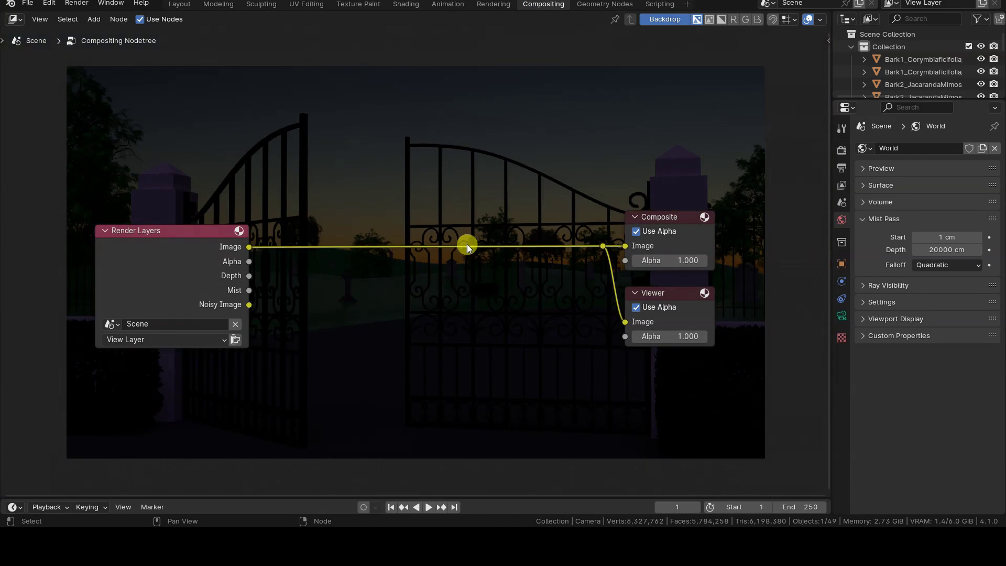
left_click_drag(114, 231, 18, 230)
left_click_drag(560, 166, 746, 379)
key("g")
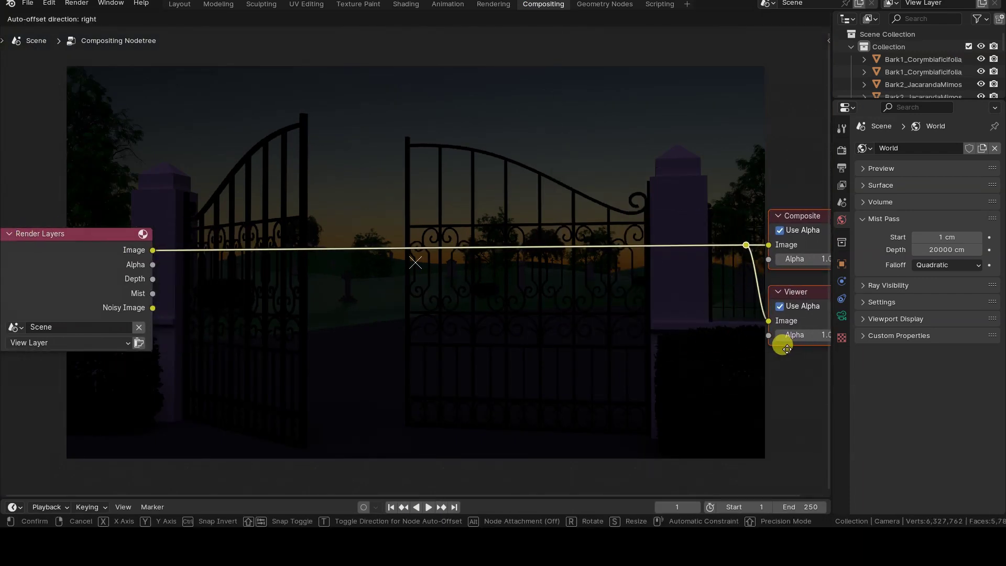
left_click(739, 341)
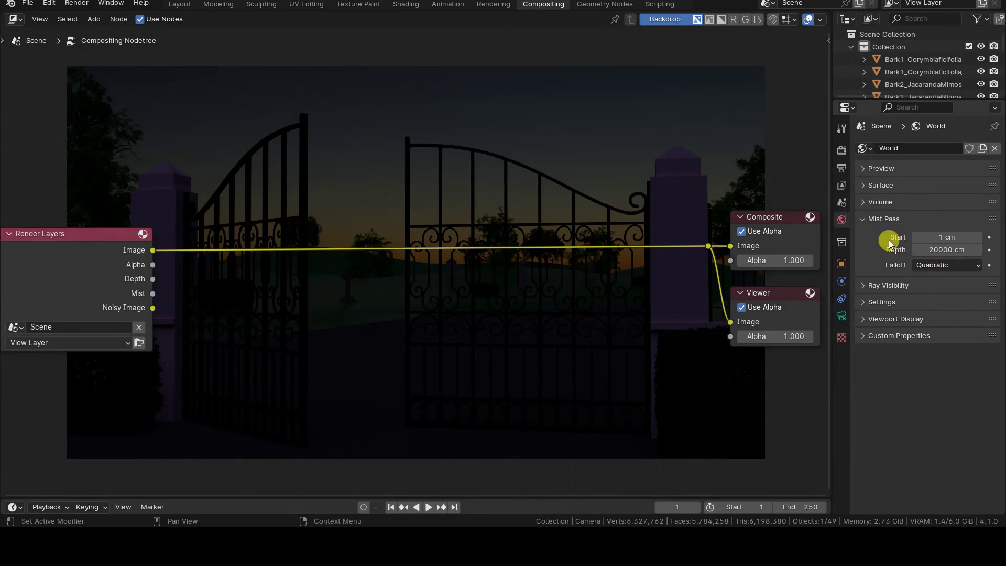
Set the World mist falloff to Linear and render the frame again
left_click(933, 266)
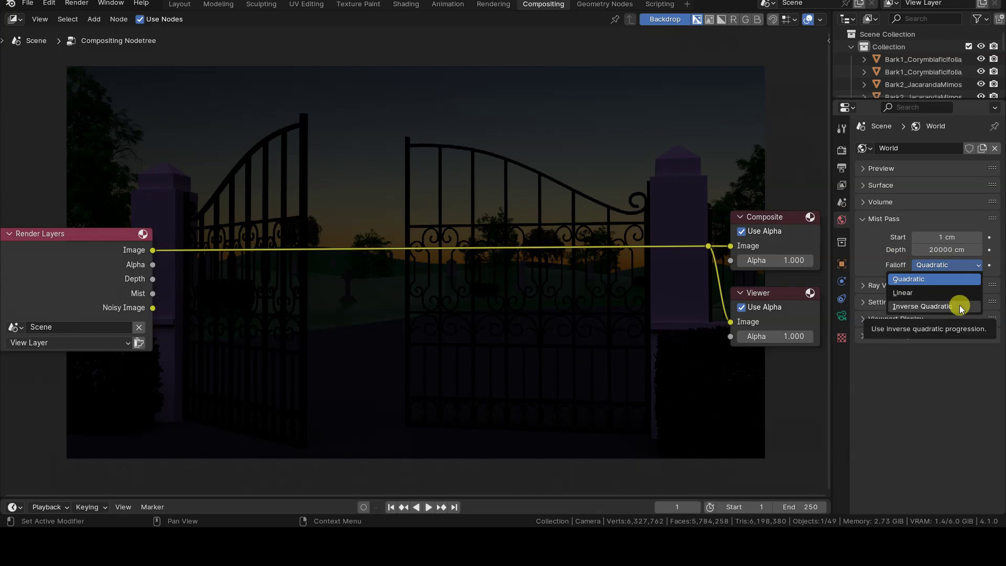
left_click(952, 293)
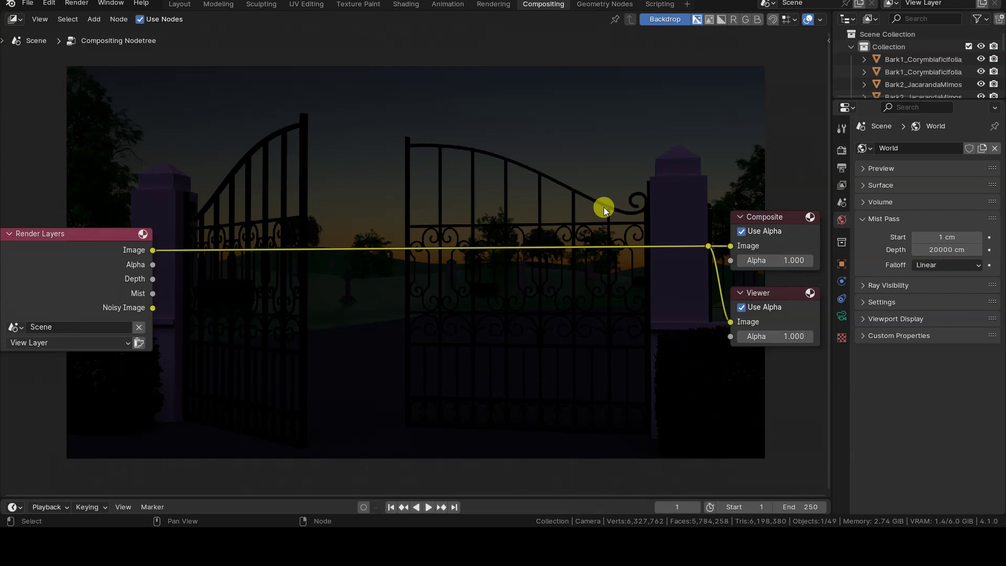
key("F12")
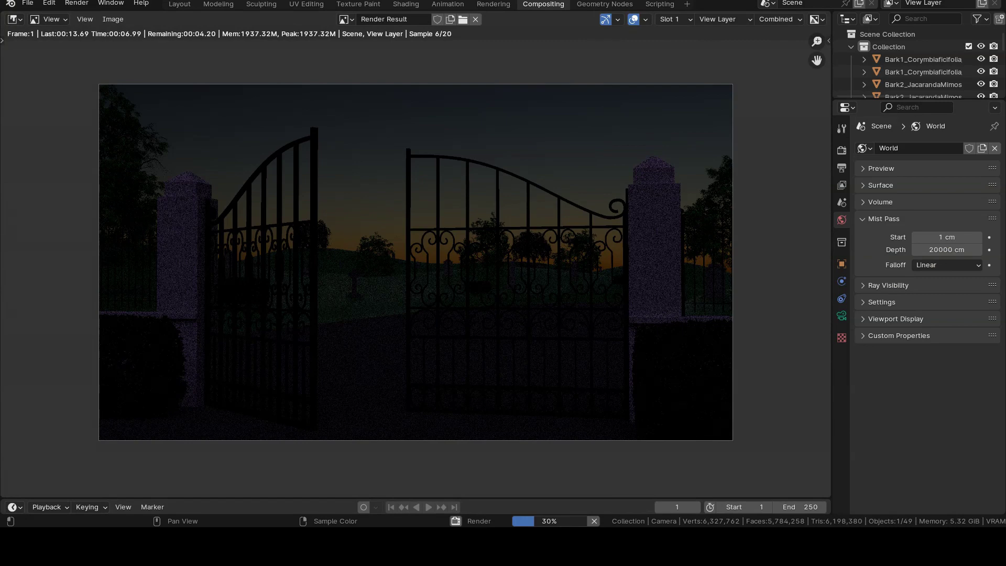
Close the Render Result and start dragging a new link from the Depth output
key("Escape")
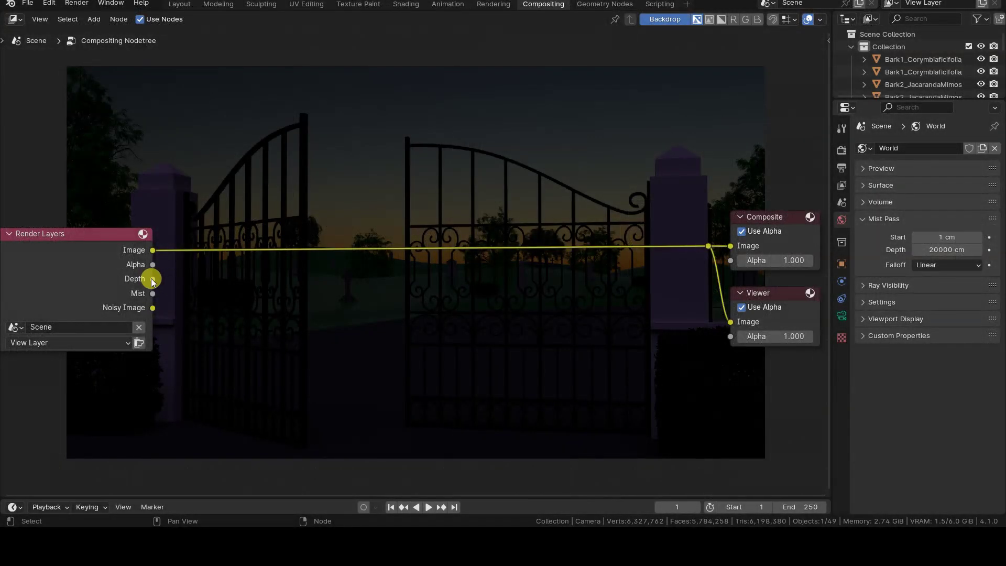
left_click_drag(151, 278, 236, 328)
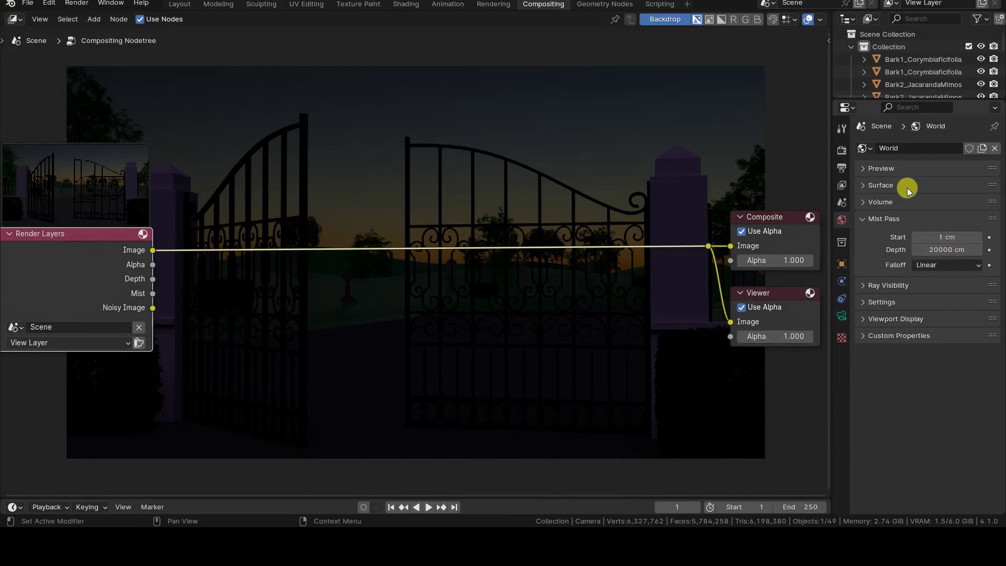
Link the Render Layers Mist output to Composite and Viewer so the backdrop shows the mist pass
left_click(841, 185)
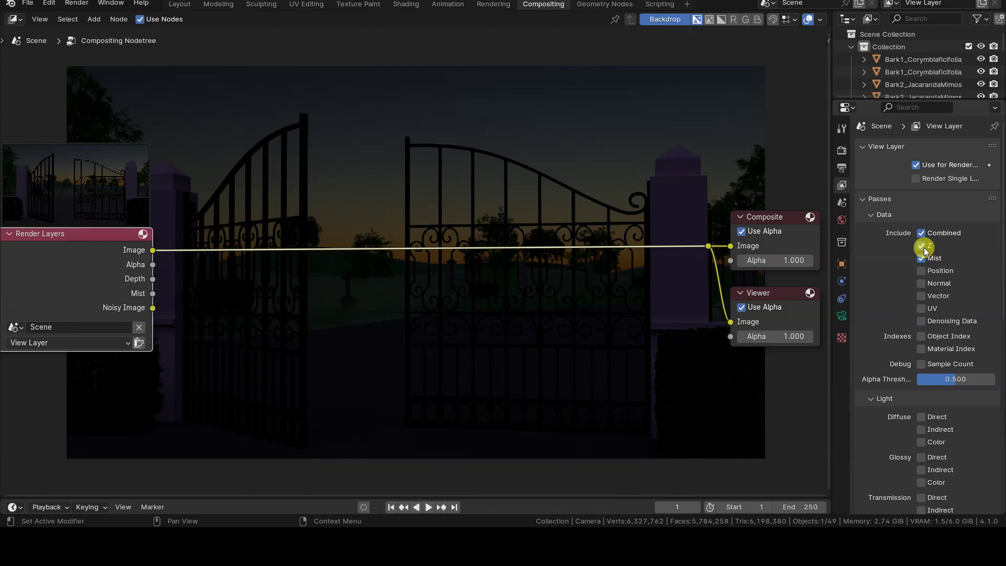
left_click(841, 315)
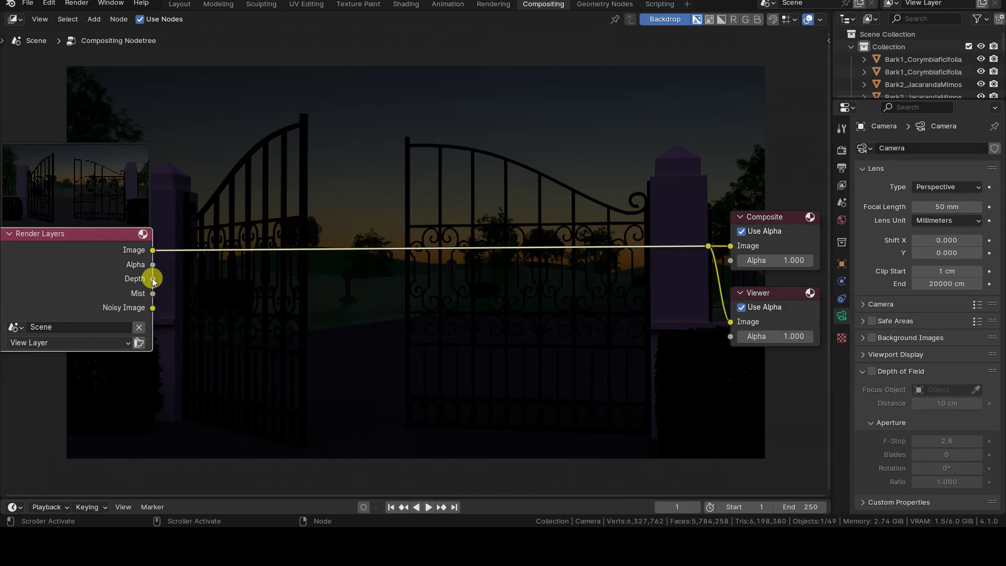
left_click(842, 185)
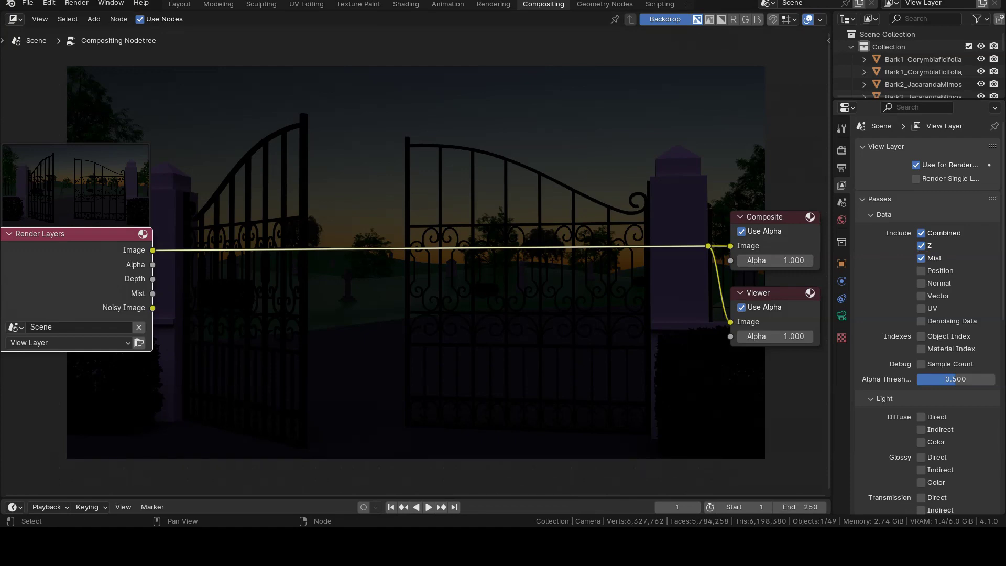
left_click_drag(153, 293, 708, 246)
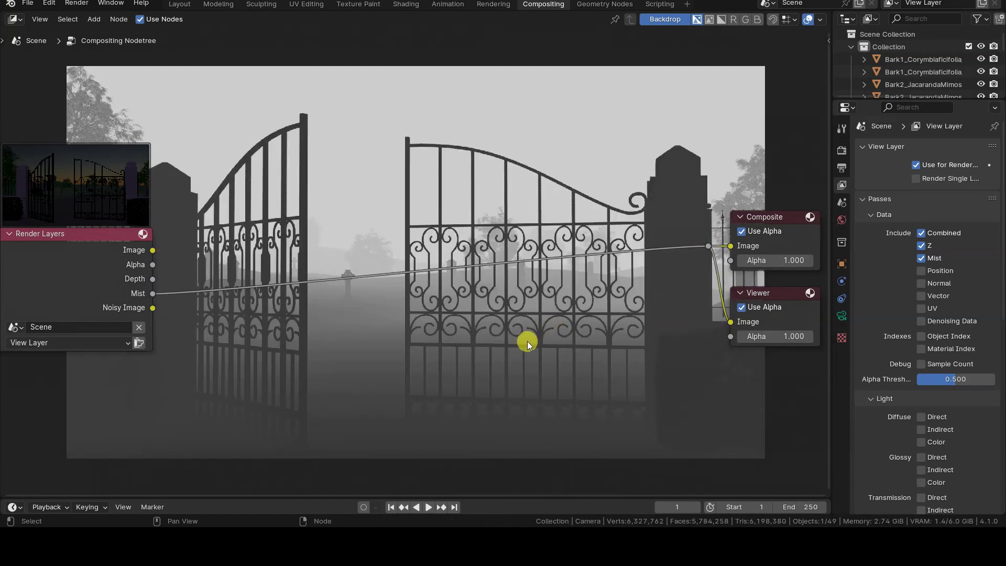
key("alt+v")
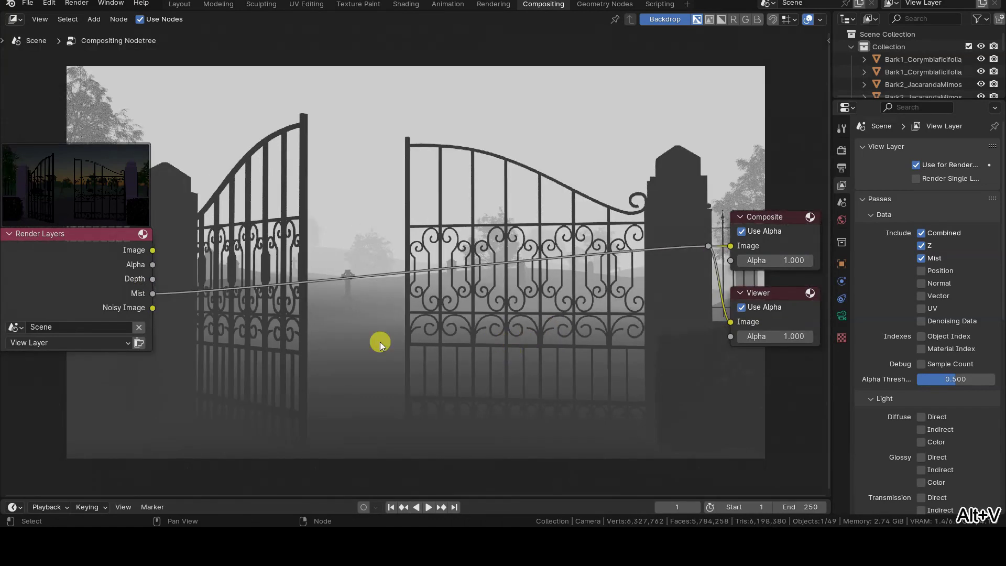
left_click_drag(106, 236, 48, 223)
Link the Depth pass to the Composite output and move Render Layers lower left
scroll(284, 243, "down", 1)
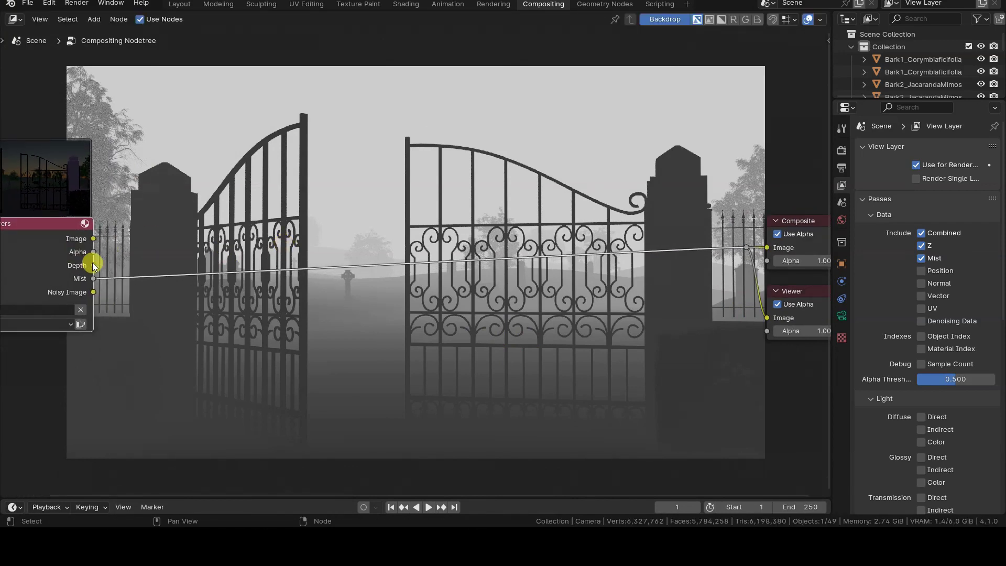
left_click_drag(93, 265, 747, 247)
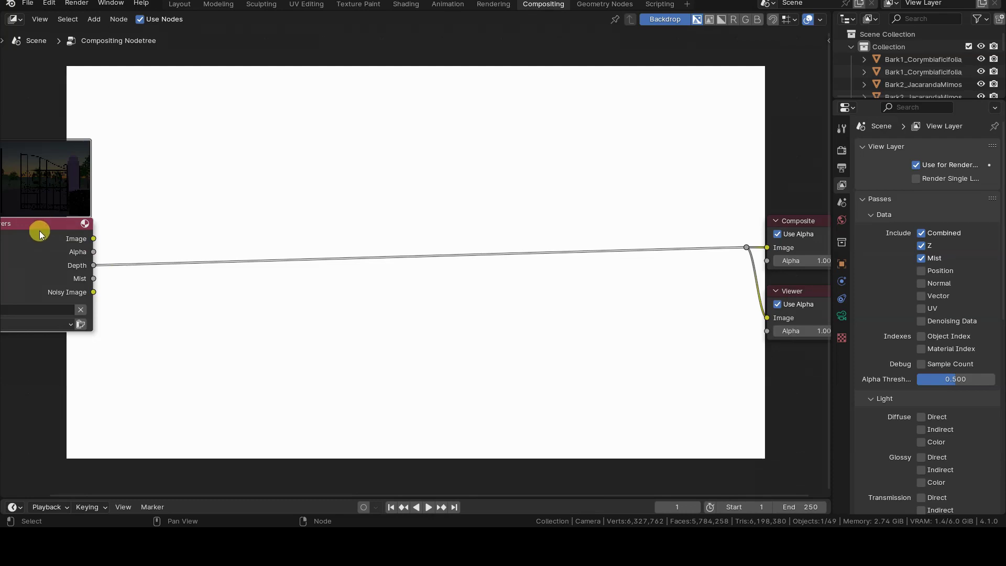
left_click_drag(39, 231, 26, 393)
Move Composite and Viewer down, link Image to Viewer, and reposition Render Layers to the right
left_click_drag(708, 181, 796, 350)
left_click_drag(785, 232, 779, 410)
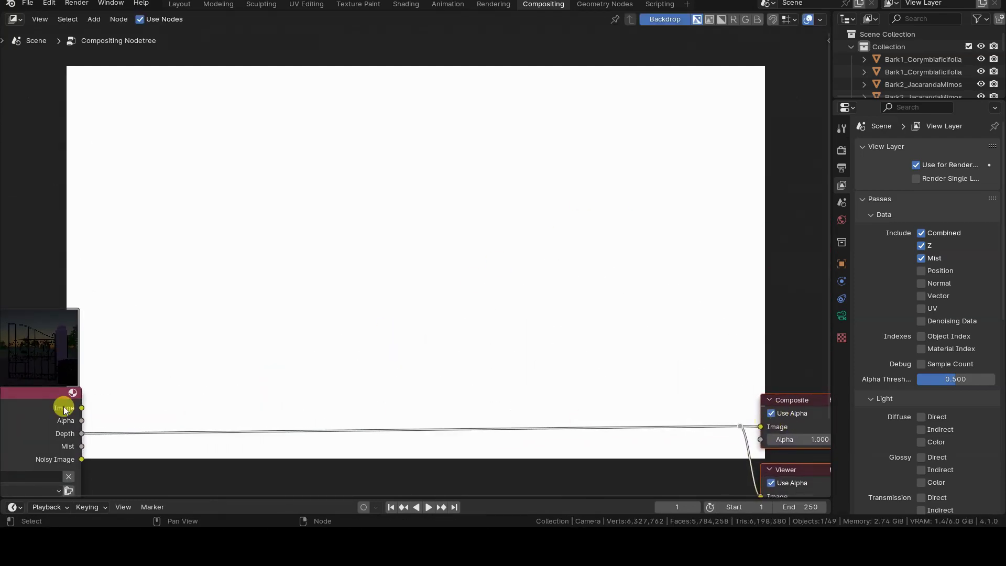
left_click_drag(64, 409, 760, 496)
left_click_drag(74, 392, 129, 382)
scroll(477, 387, "up", 1)
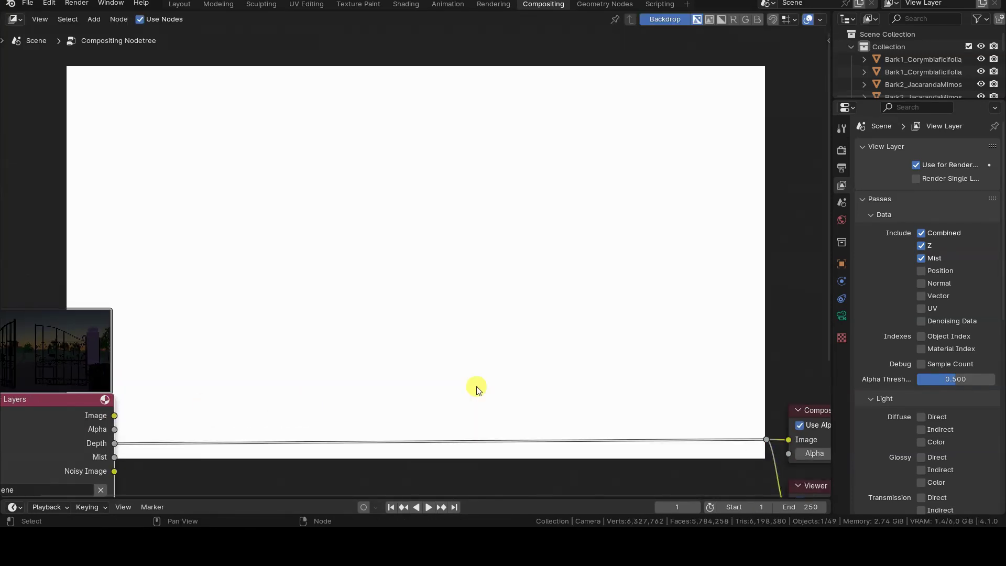
middle_click_drag(476, 387, 464, 345)
key("shift+a")
mouse_move(384, 320)
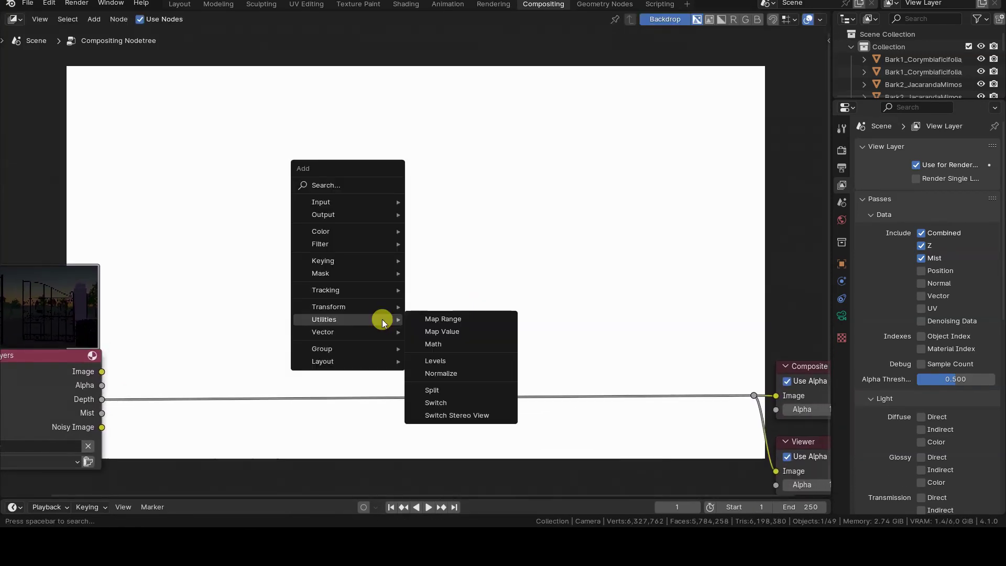
left_click(506, 339)
left_click(349, 241)
left_click(380, 278)
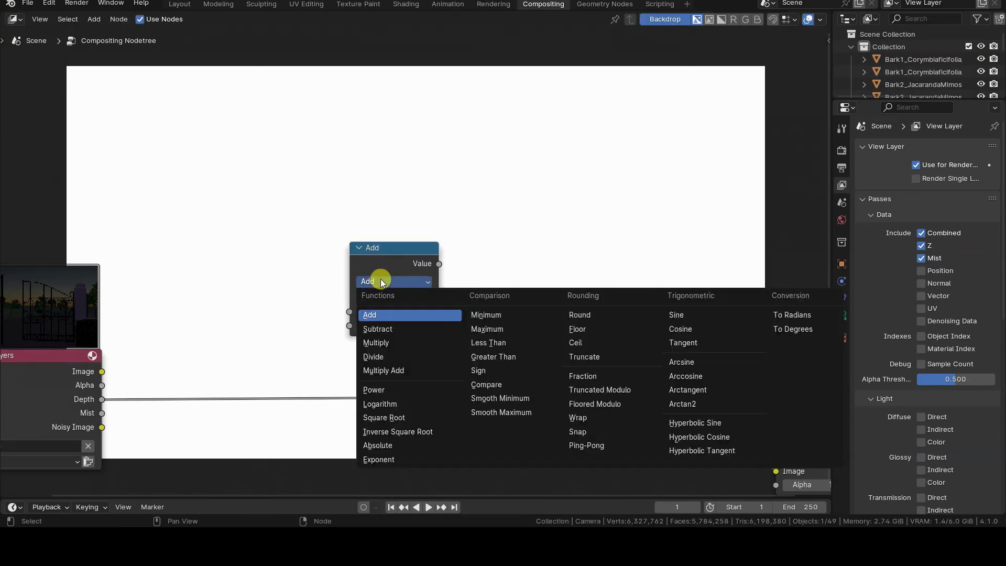
left_click(521, 358)
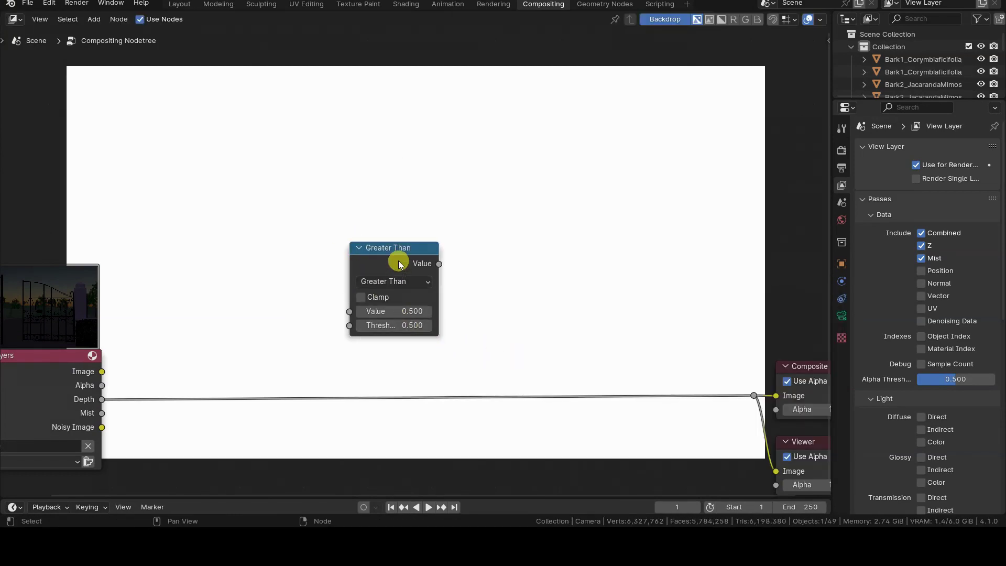
left_click_drag(391, 248, 382, 337)
double_click(390, 413)
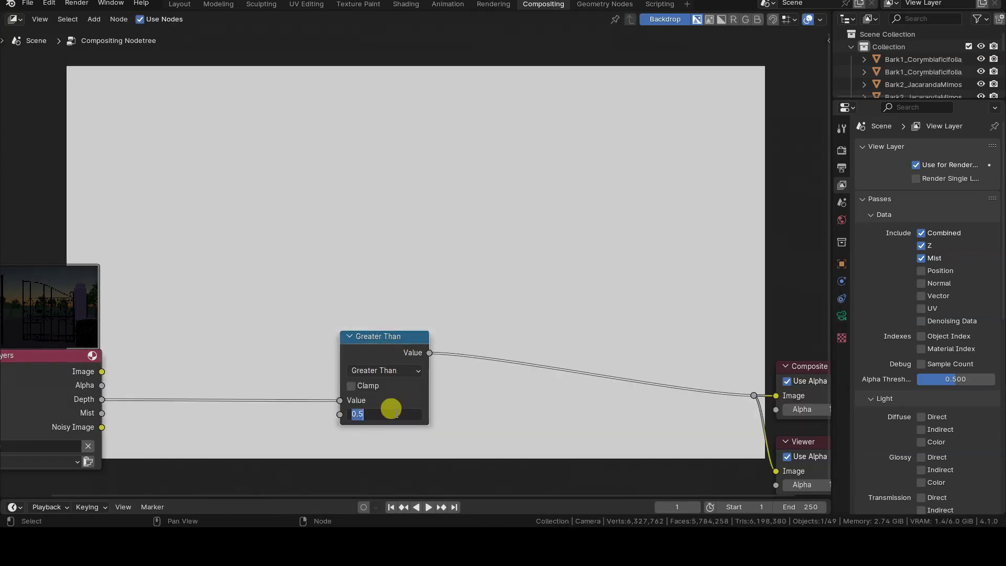
type("1000")
key("Return")
double_click(393, 414)
type("1000")
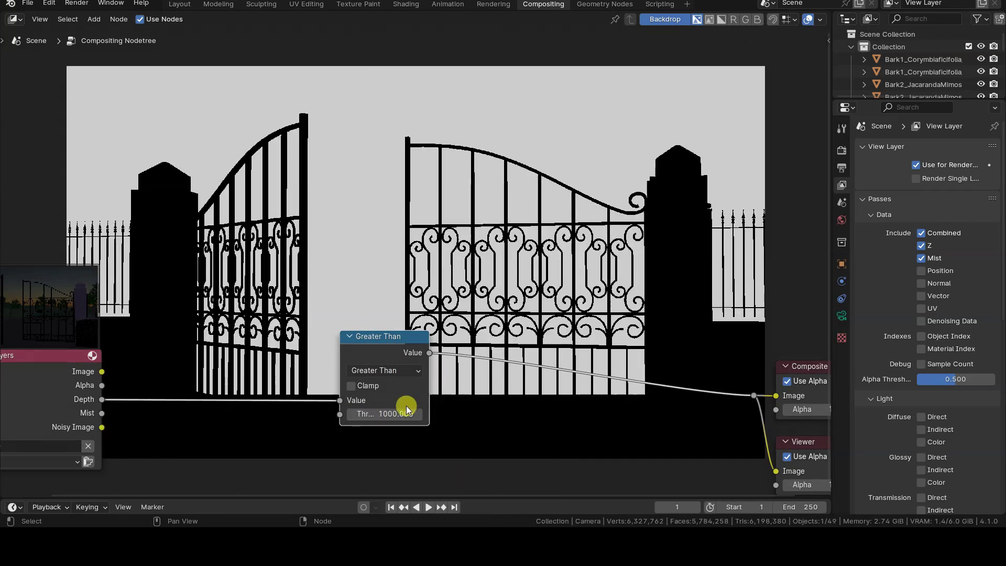
key("Return")
double_click(373, 413)
type("10000")
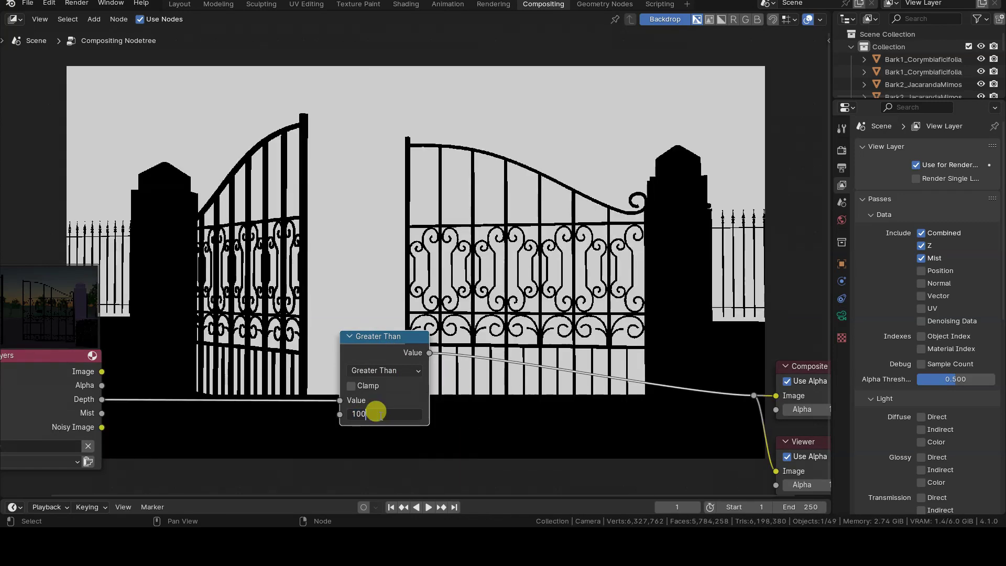
key("Return")
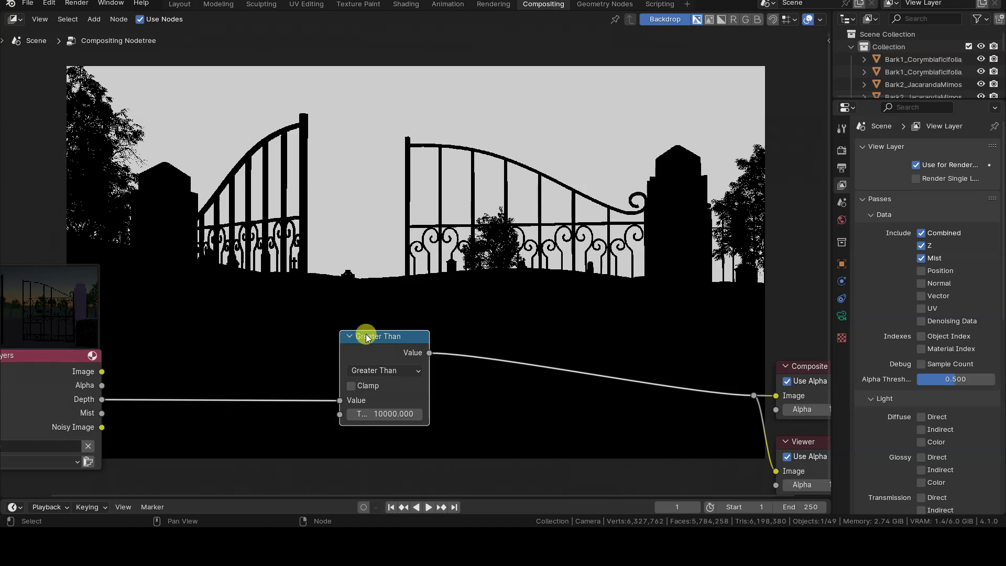
key("ctrl+x")
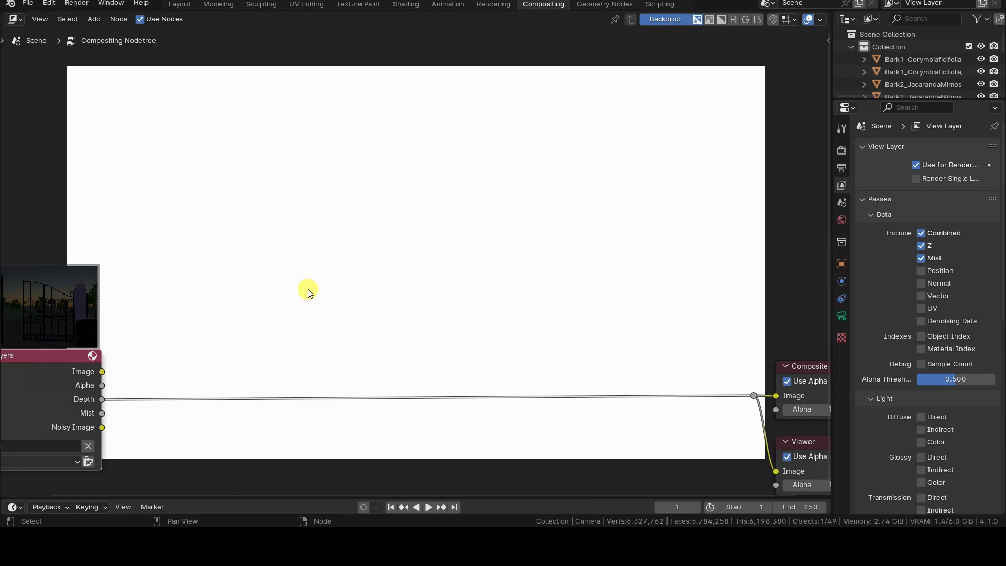
Inspect the camera's clipping range: Clip Start 1 cm and Clip End 20000 cm
left_click(842, 315)
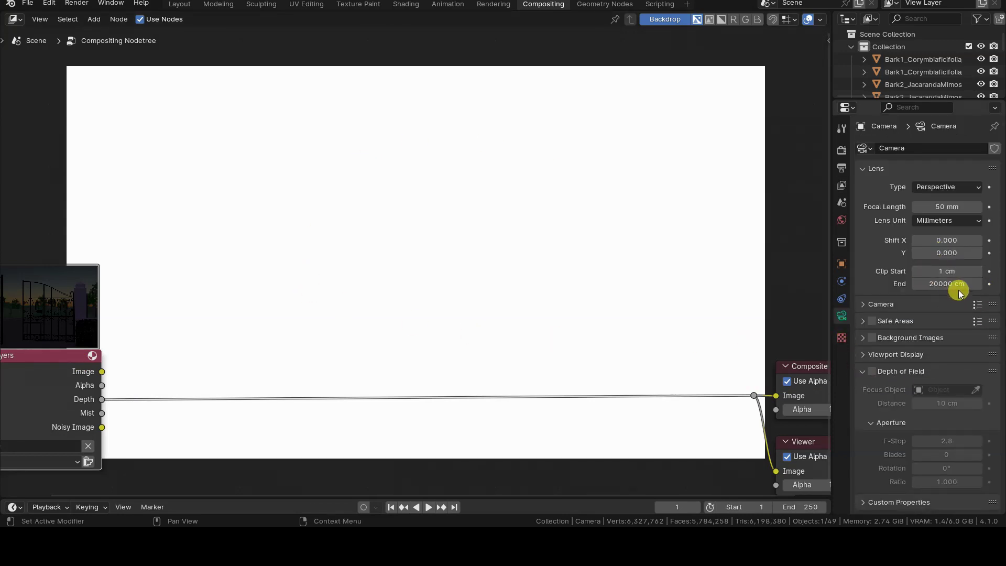
left_click(939, 283)
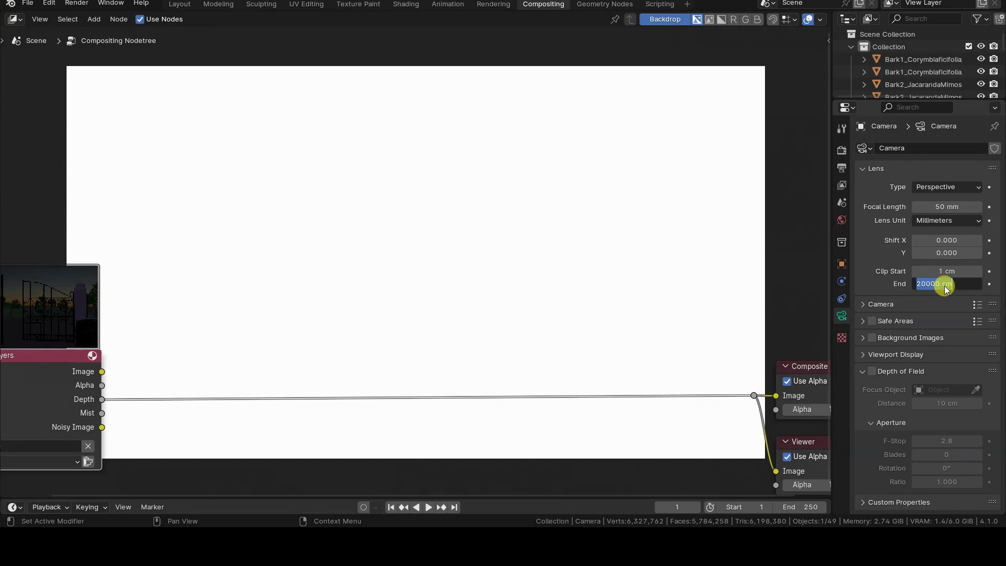
key("Return")
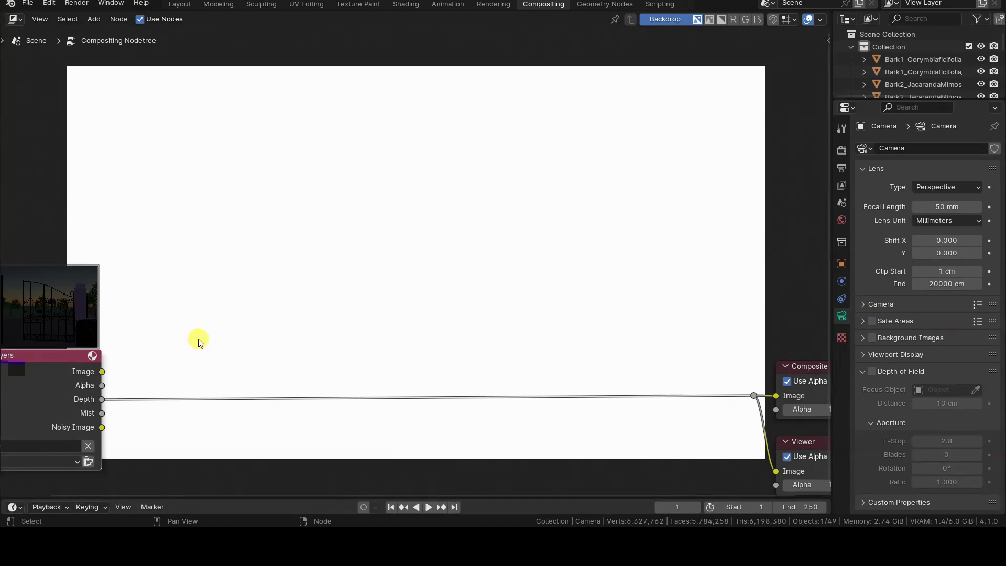
left_click(390, 200)
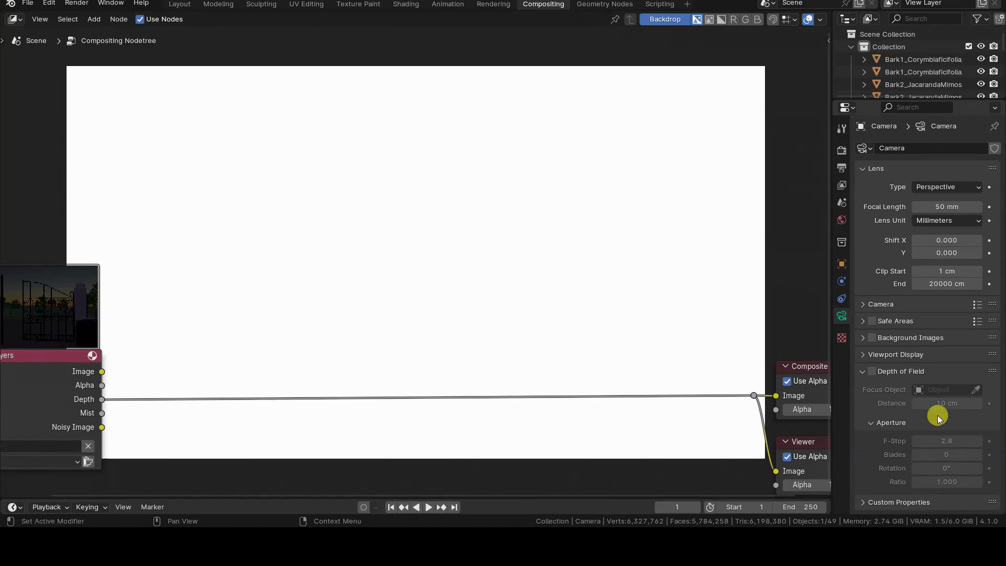
left_click(938, 271)
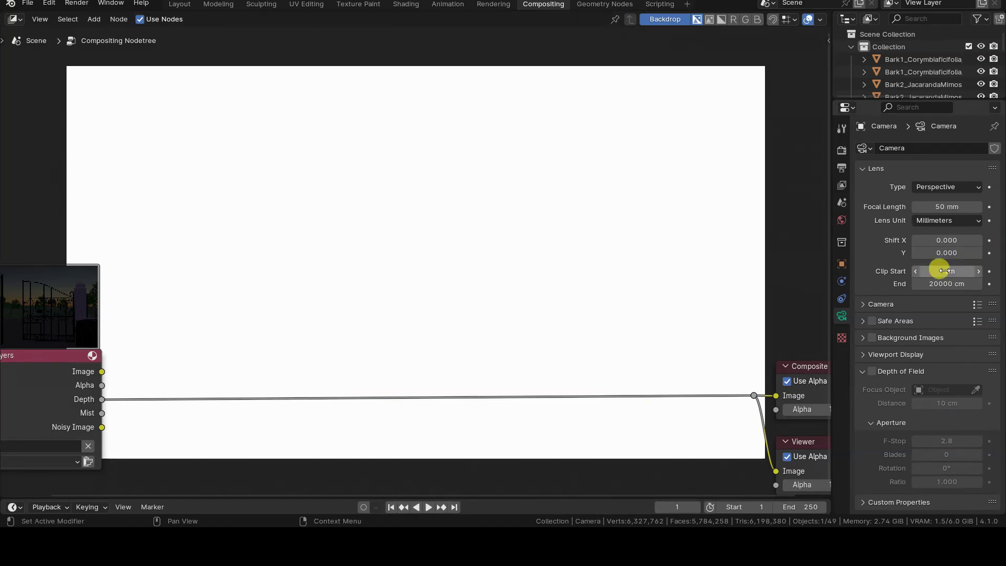
left_click(928, 280)
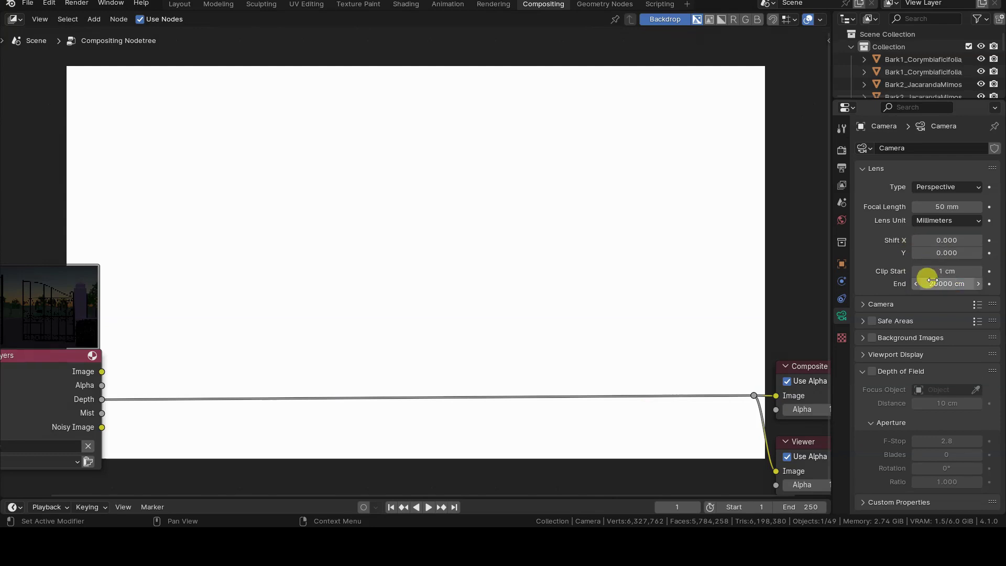
left_click(926, 257)
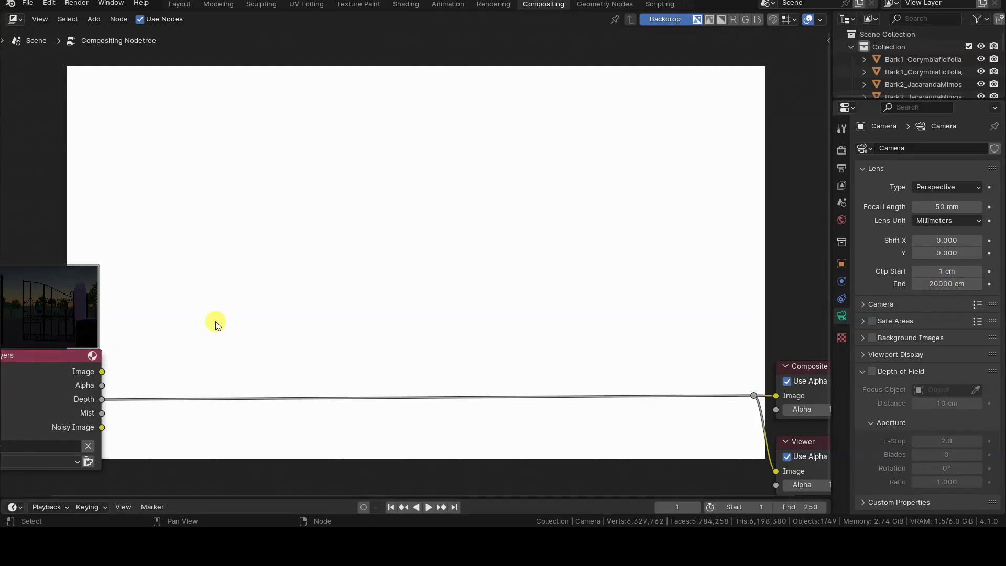
Insert a Utilities > Normalize node onto the Depth-to-Composite link
key("shift+a")
mouse_move(281, 282)
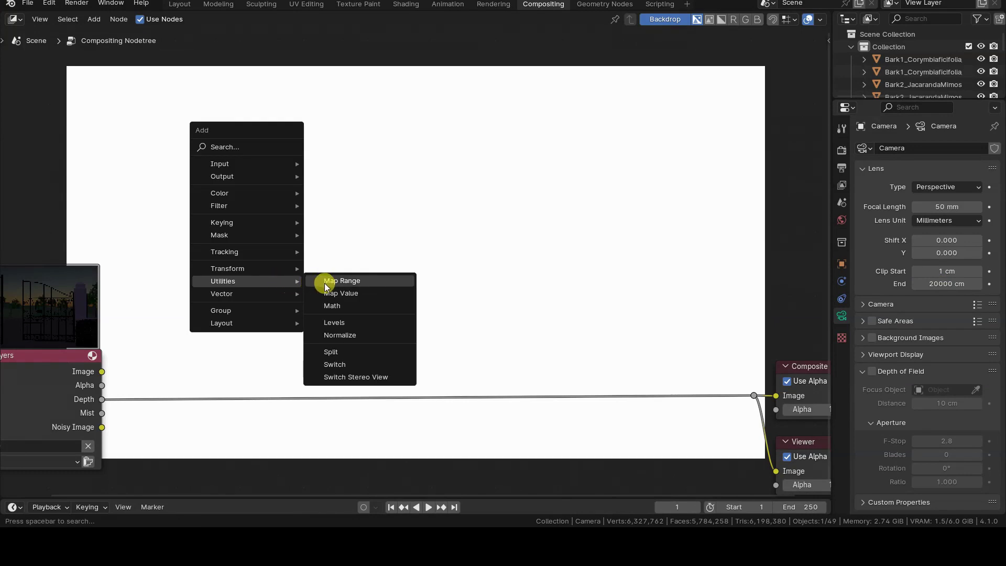
left_click(397, 334)
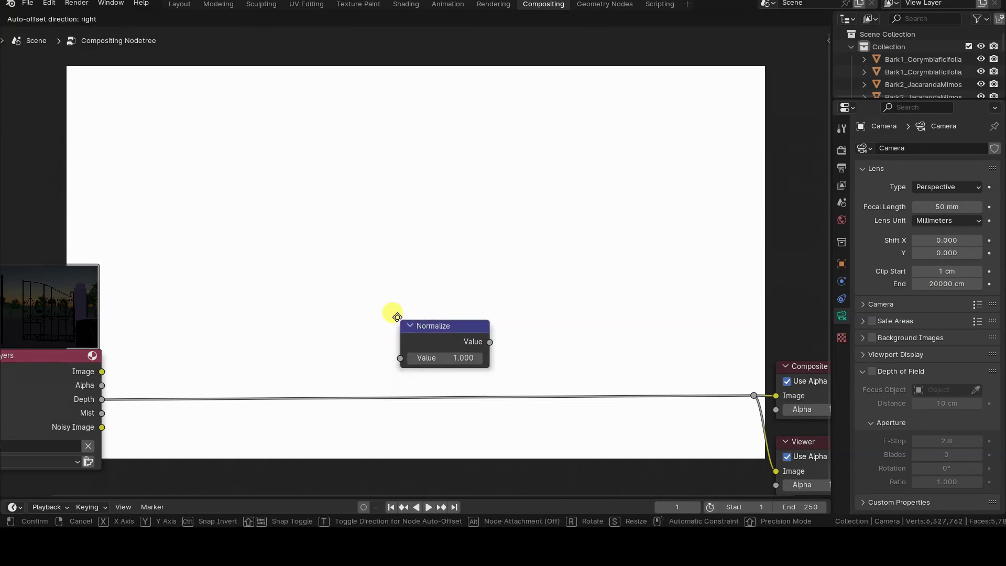
left_click(395, 371)
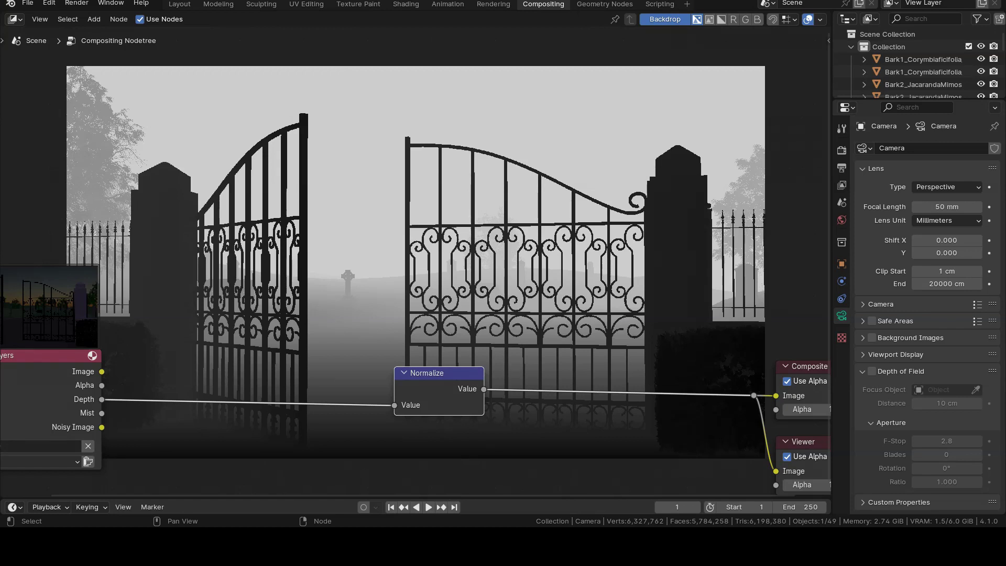
left_click(221, 409)
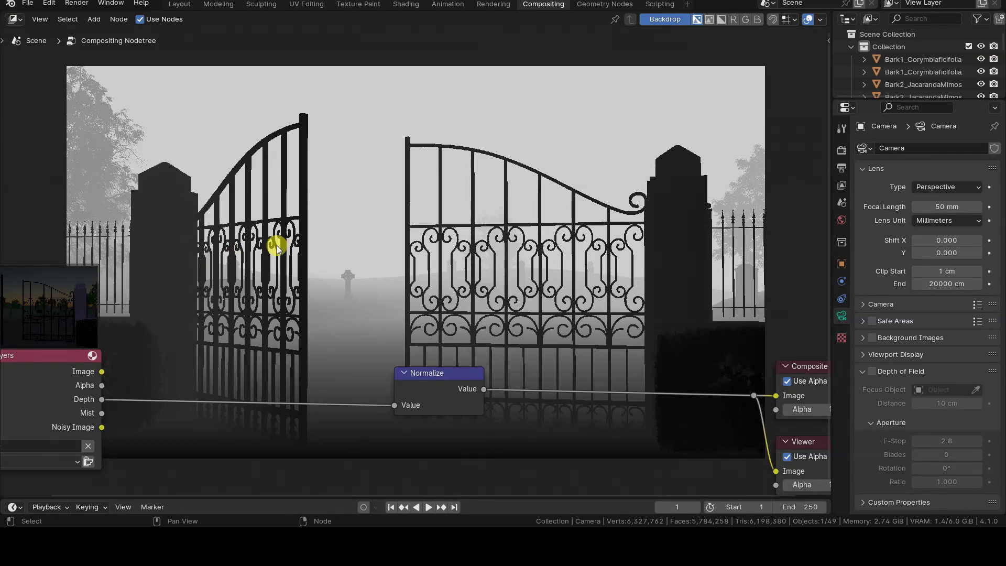
middle_click_drag(252, 429, 330, 312, "alt")
key("alt+v")
key("alt+v")
key("alt+v")
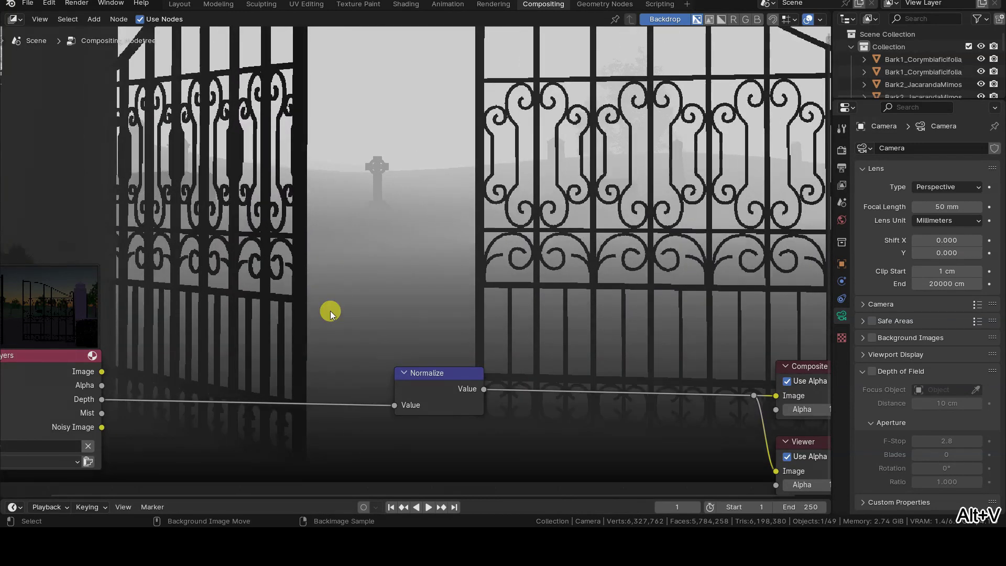
middle_click_drag(330, 313, 440, 149, "alt")
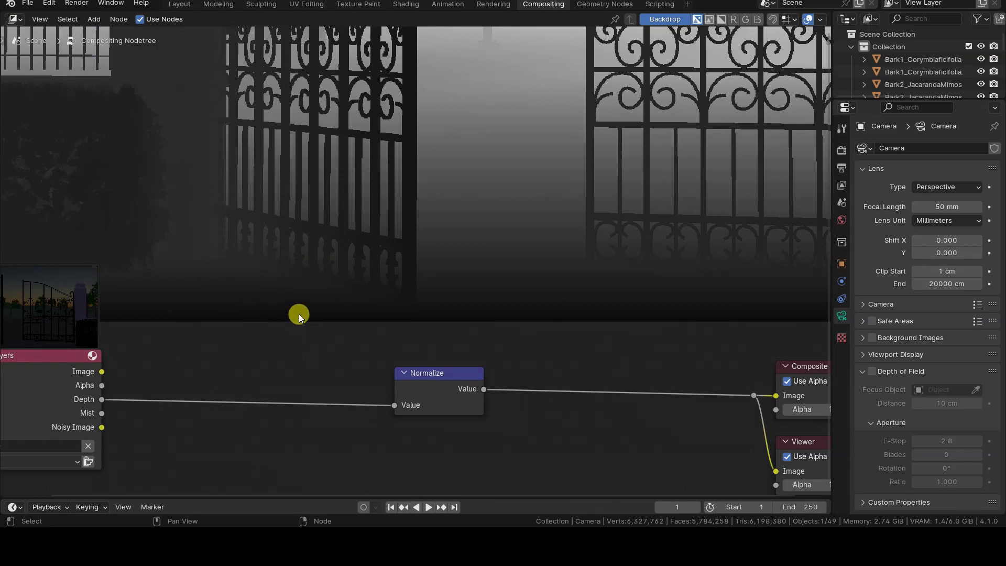
key("alt+v")
key("alt+v")
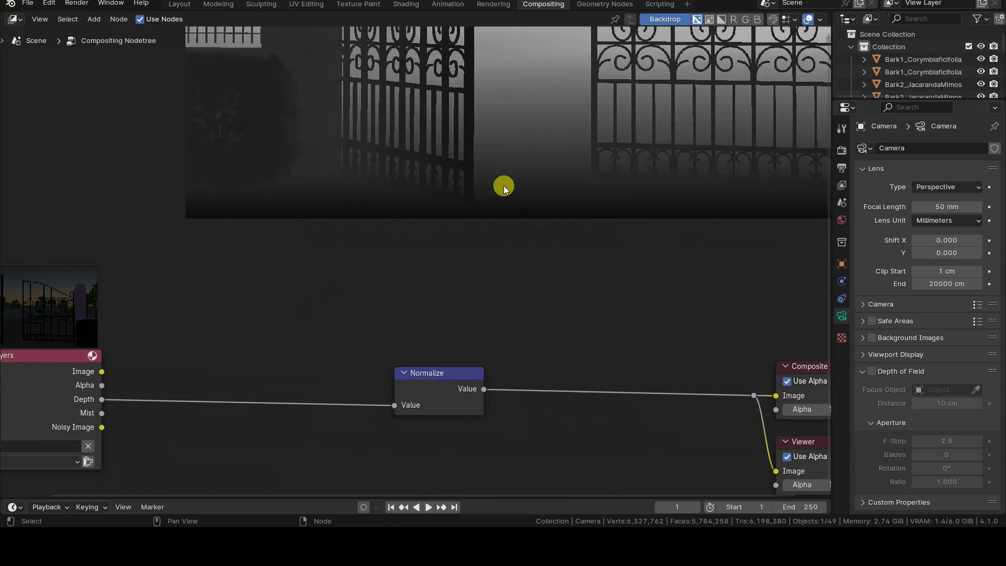
middle_click_drag(506, 186, 391, 400, "alt")
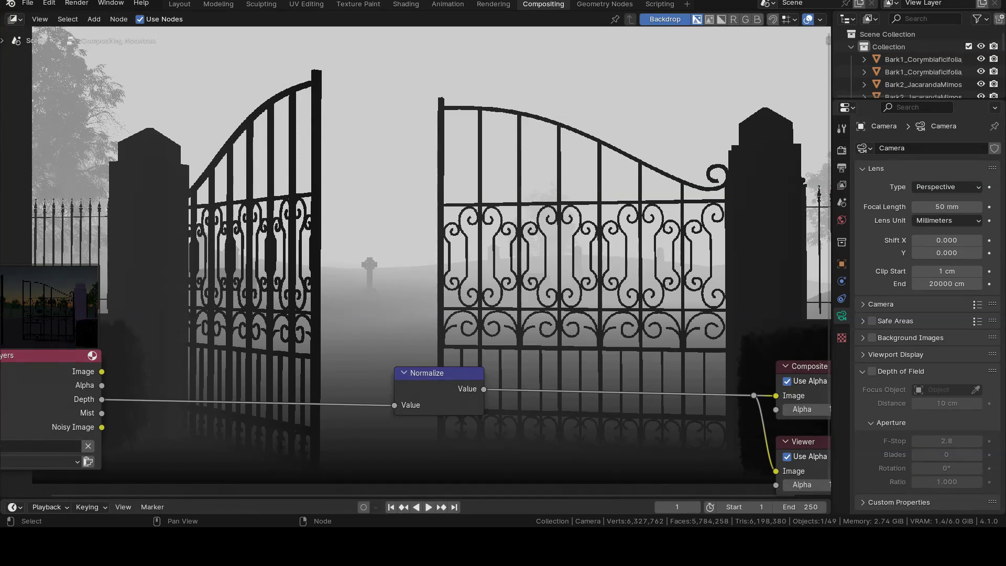
left_click_drag(101, 413, 754, 401)
left_click_drag(445, 382, 433, 297)
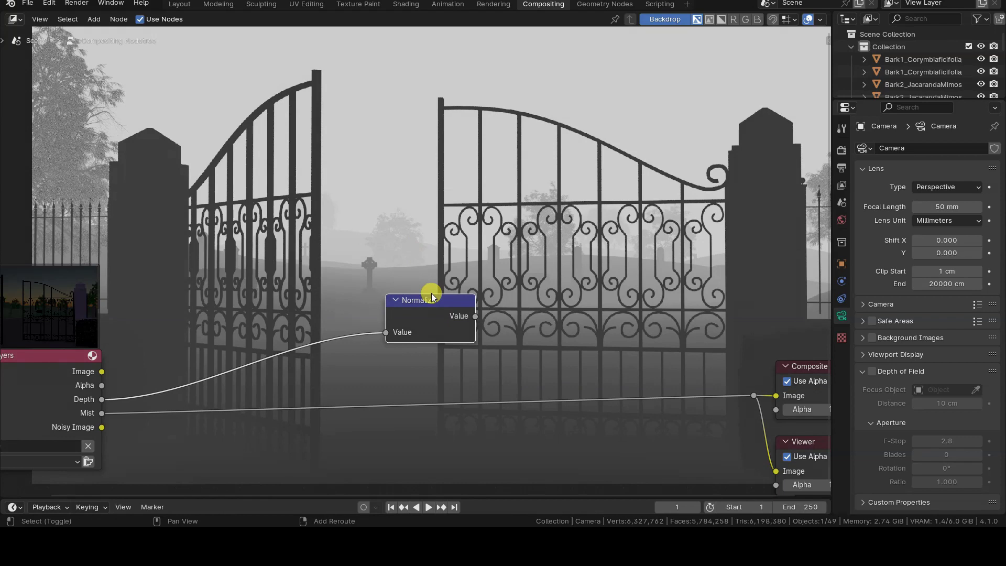
key("shift+d")
left_click(425, 372)
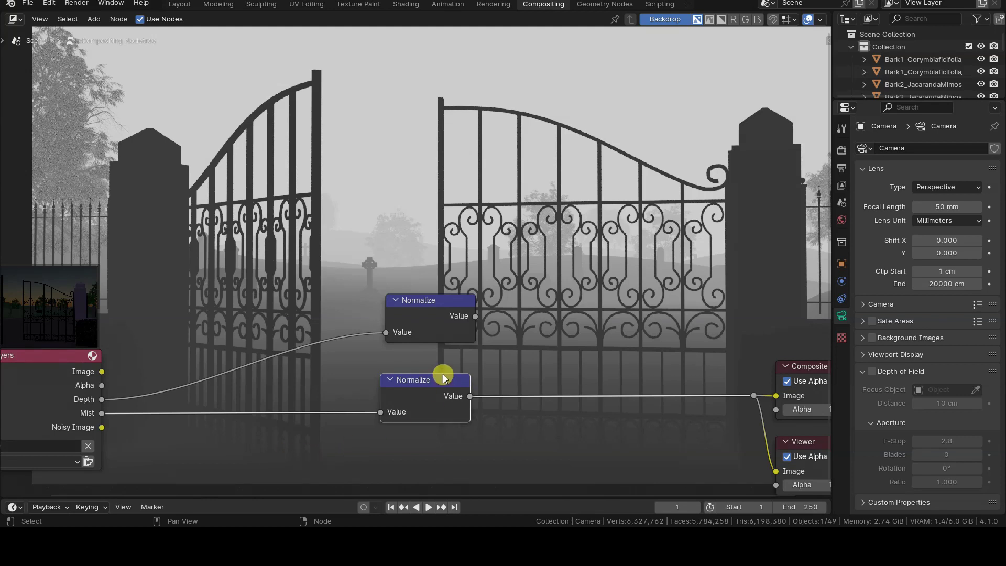
key("ctrl+x")
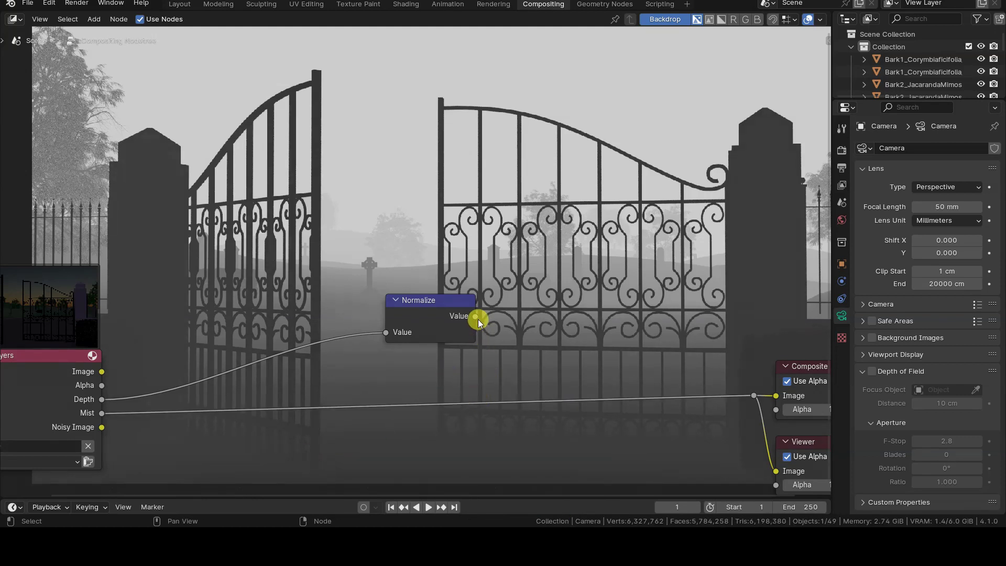
left_click_drag(475, 316, 673, 402)
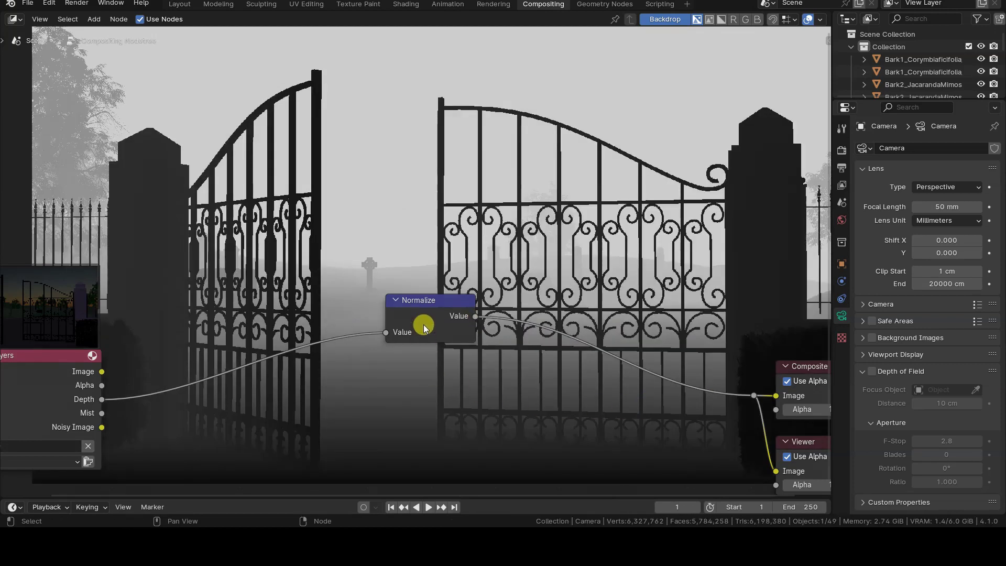
left_click_drag(434, 300, 394, 374)
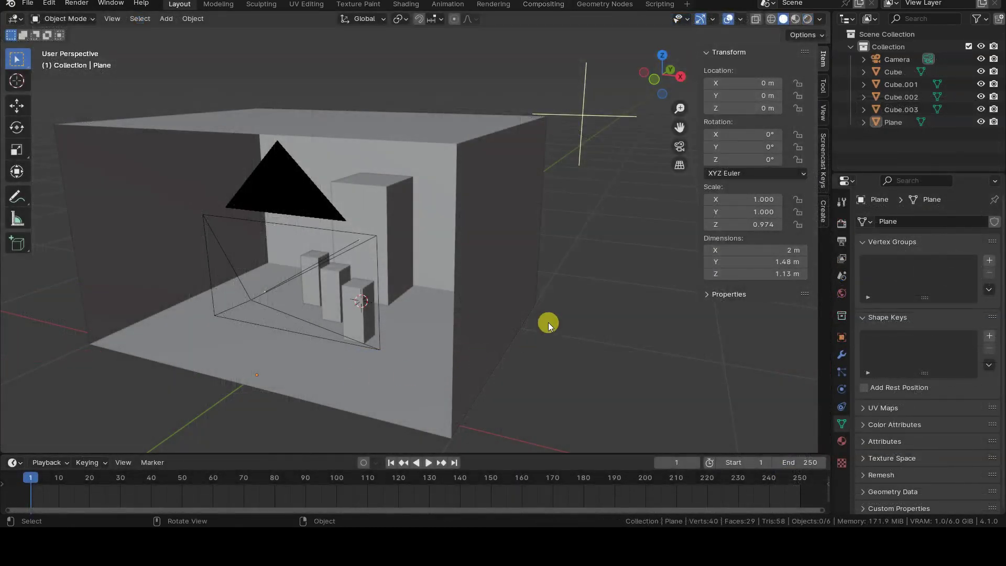
Select the camera object and look through it with Numpad 0
middle_click_drag(552, 318, 418, 298)
scroll(375, 300, "up", 1)
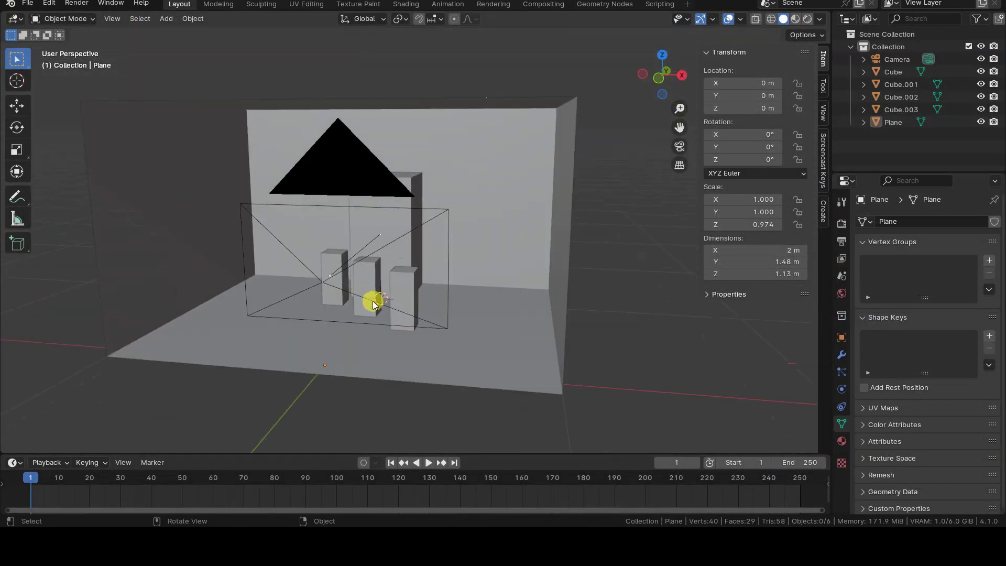
left_click(321, 281)
scroll(322, 283, "up", 1)
key("KP_0")
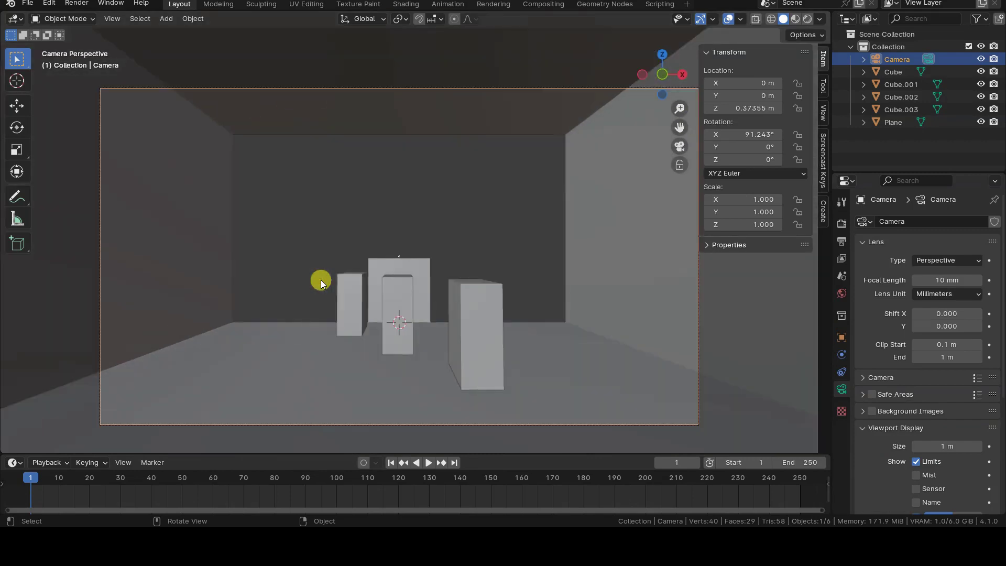
Orbit, zoom and pan around the pillars, then return to the camera view
scroll(451, 240, "down", 2)
mouse_move(451, 240)
middle_mouse_down()
mouse_move(474, 234)
mouse_move(464, 256)
mouse_move(457, 247)
middle_mouse_up()
scroll(470, 237, "down", 6)
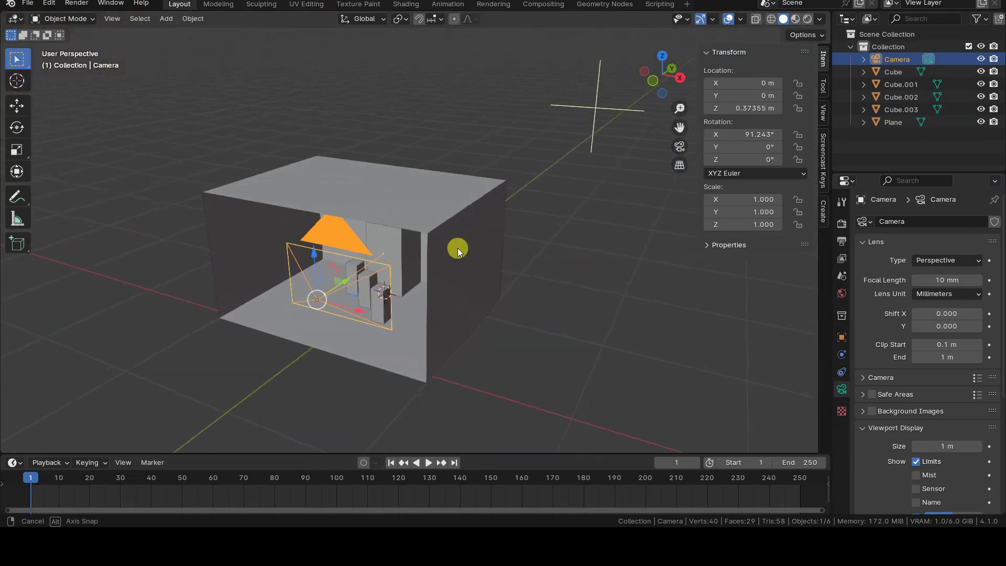
middle_click_drag(293, 267, 386, 235, "ctrl")
scroll(388, 257, "up", 5)
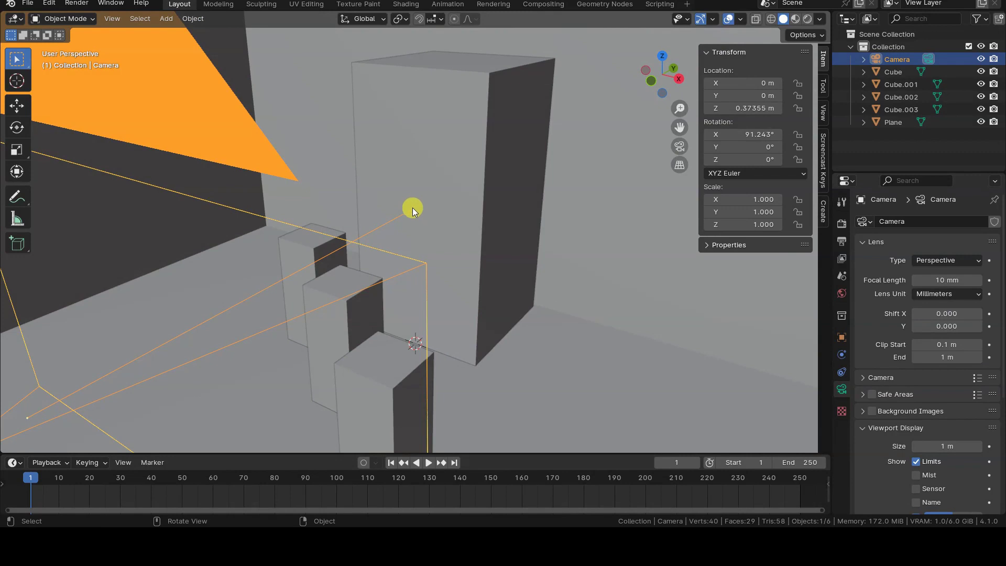
scroll(416, 209, "down", 2)
scroll(312, 282, "down", 5)
middle_click_drag(340, 290, 341, 265, "shift")
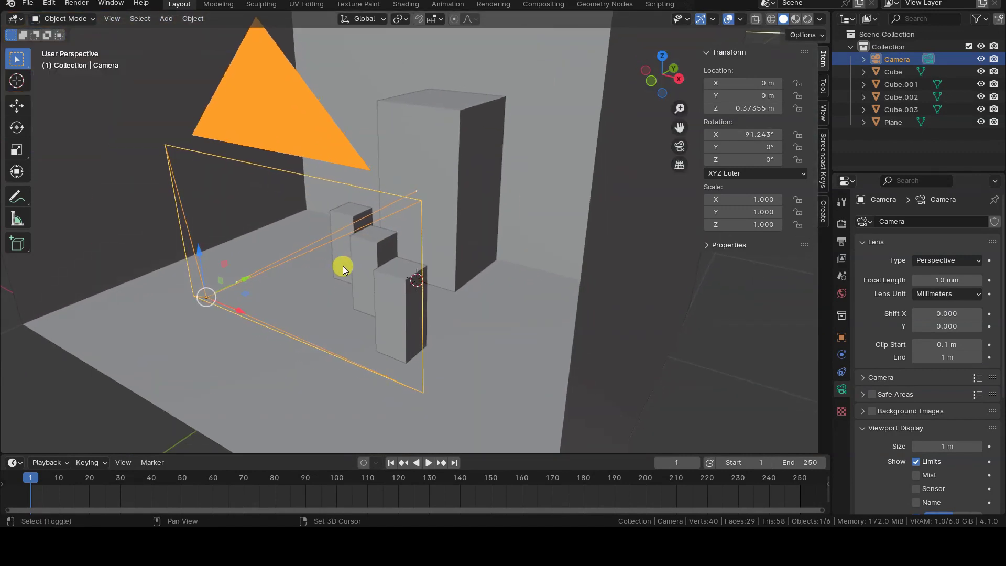
key("KP_0")
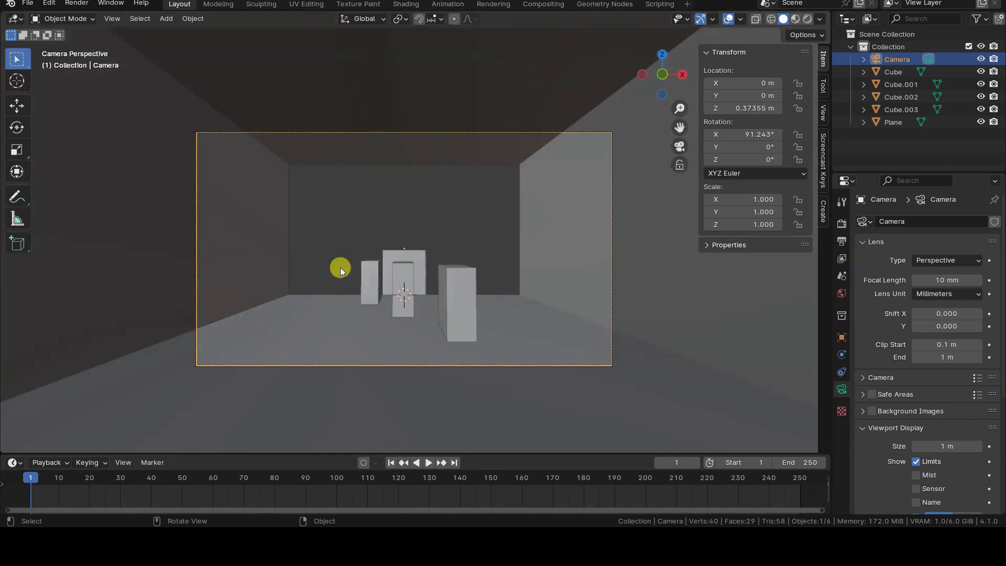
Orbit around the boxes, return to camera view, deselect everything and render with F12
scroll(360, 251, "up", 1)
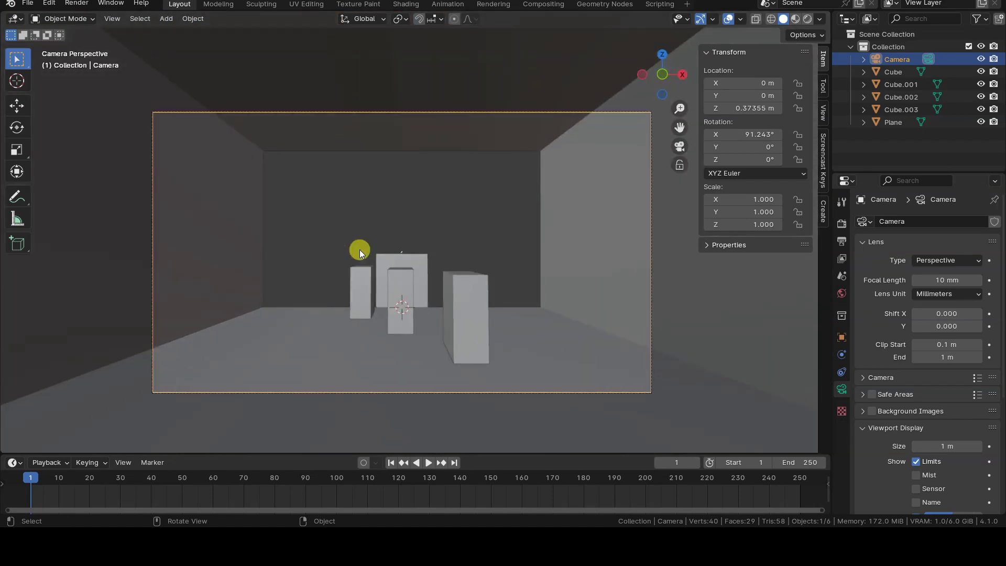
scroll(359, 250, "up", 1)
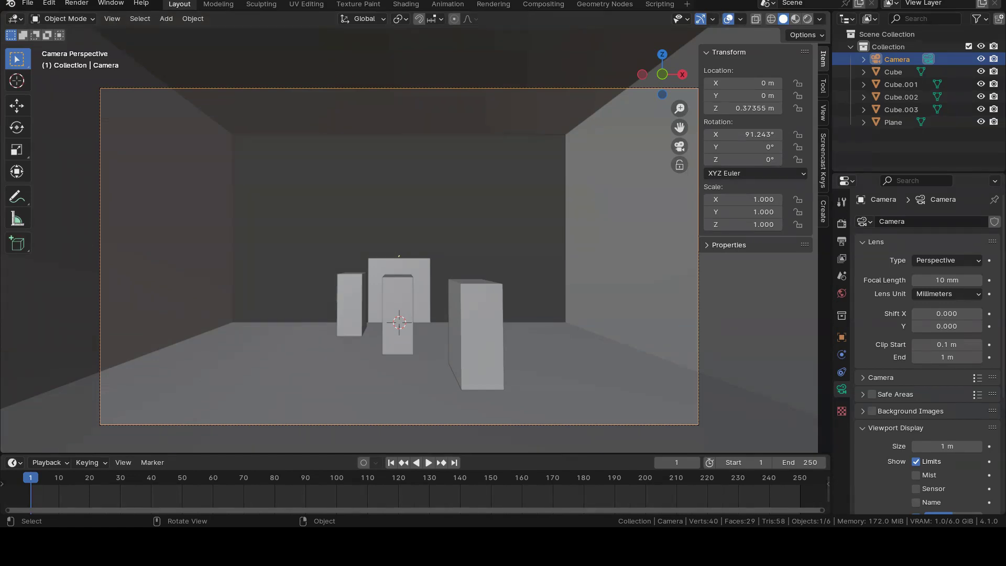
middle_click_drag(163, 278, 377, 285)
middle_click_drag(457, 313, 536, 289)
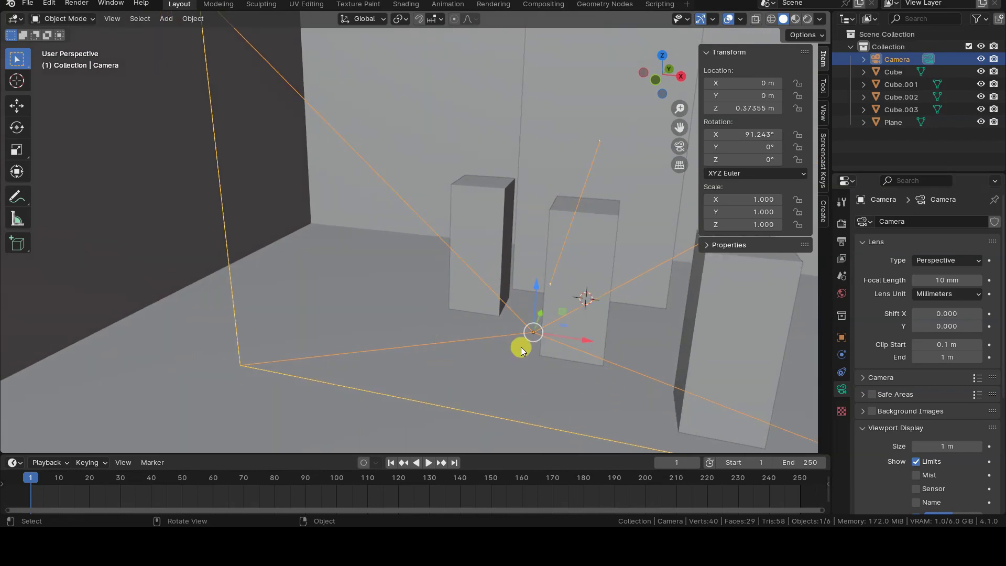
middle_click_drag(487, 323, 584, 307)
key("KP_0")
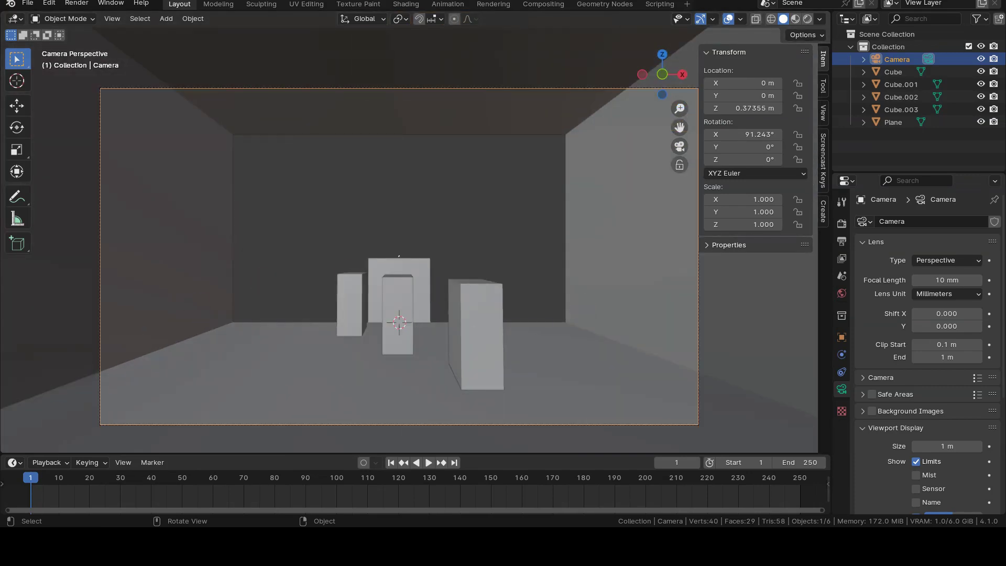
left_click(430, 186)
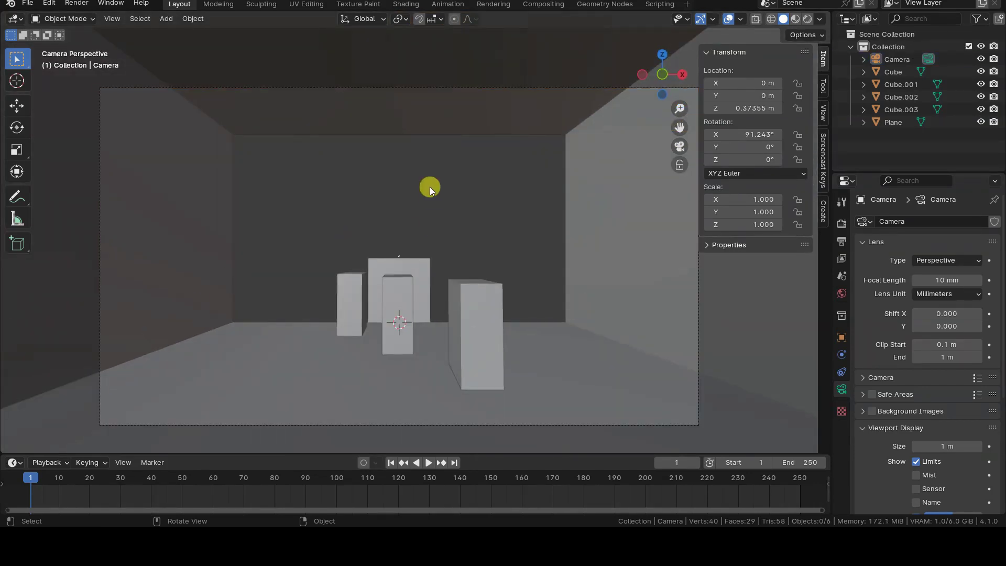
key("F12")
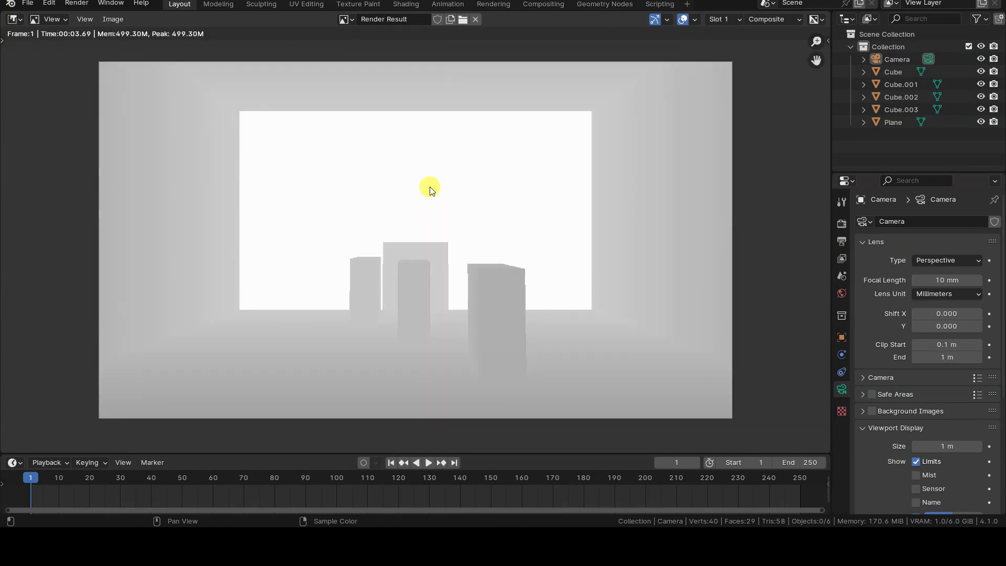
In the Compositing workspace, inspect the Render Layers outputs and the camera's clipping settings
left_click(542, 5)
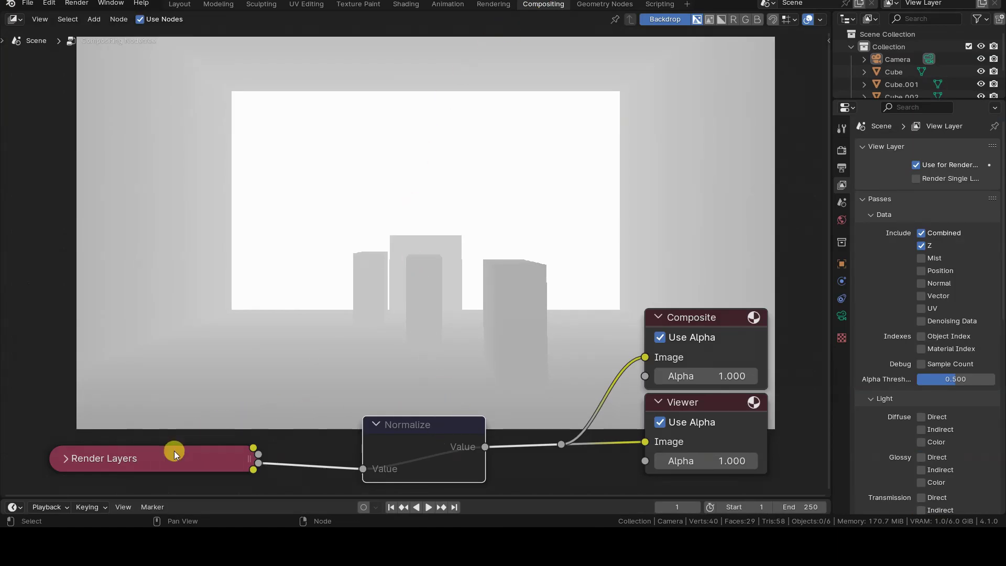
left_click(218, 456)
left_click(63, 459)
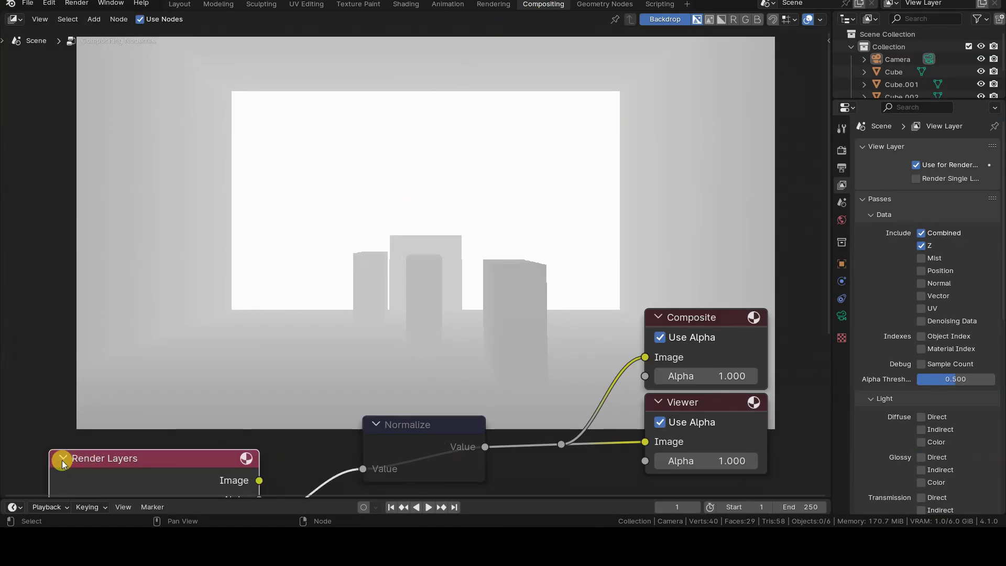
mouse_move(148, 464)
left_mouse_down()
mouse_move(123, 384)
mouse_move(143, 403)
mouse_move(148, 463)
left_mouse_up()
left_click(39, 389)
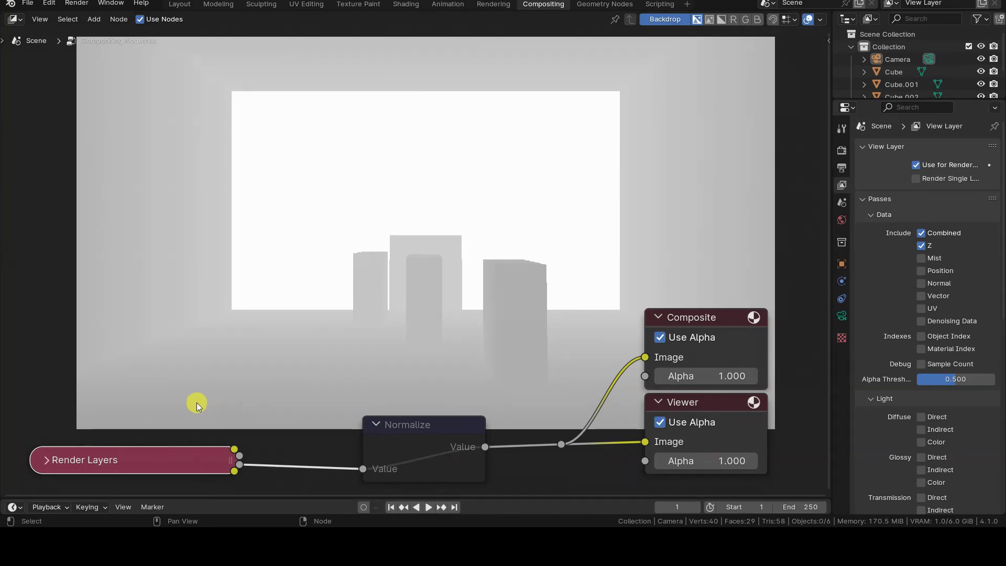
left_click(908, 60)
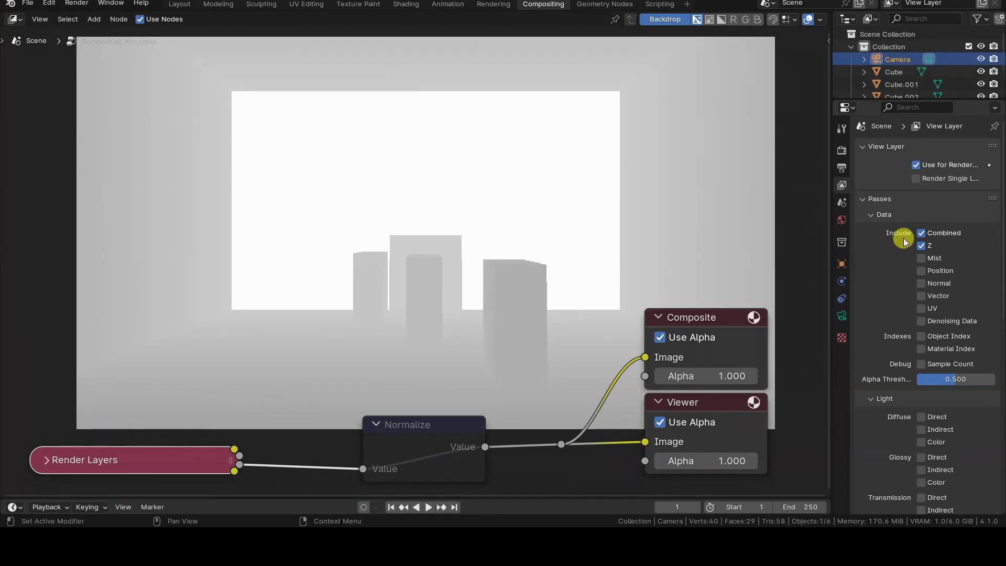
left_click(841, 315)
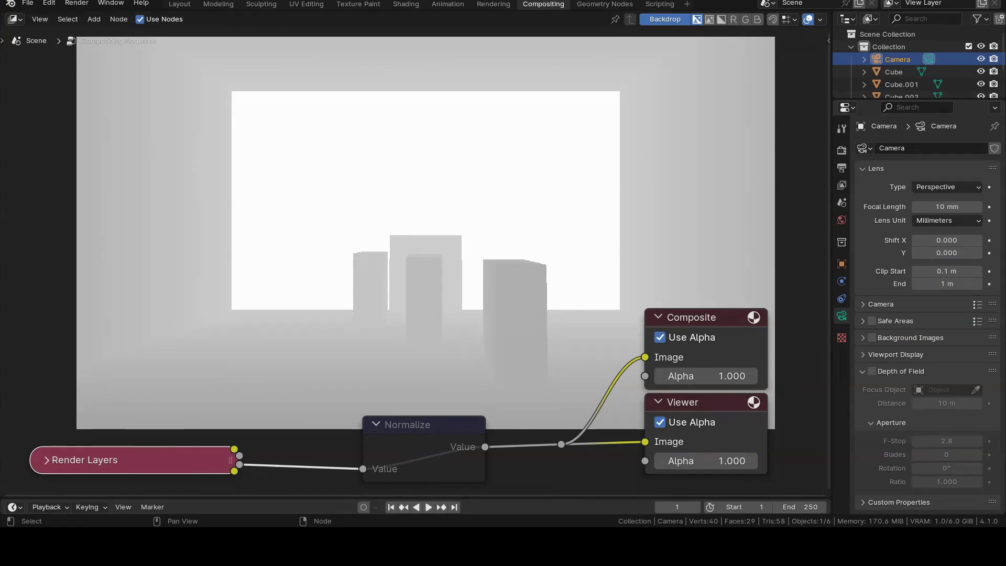
Unmute the Normalize node so the backdrop shows a smooth grey depth gradient
left_click(293, 340)
left_click(433, 423)
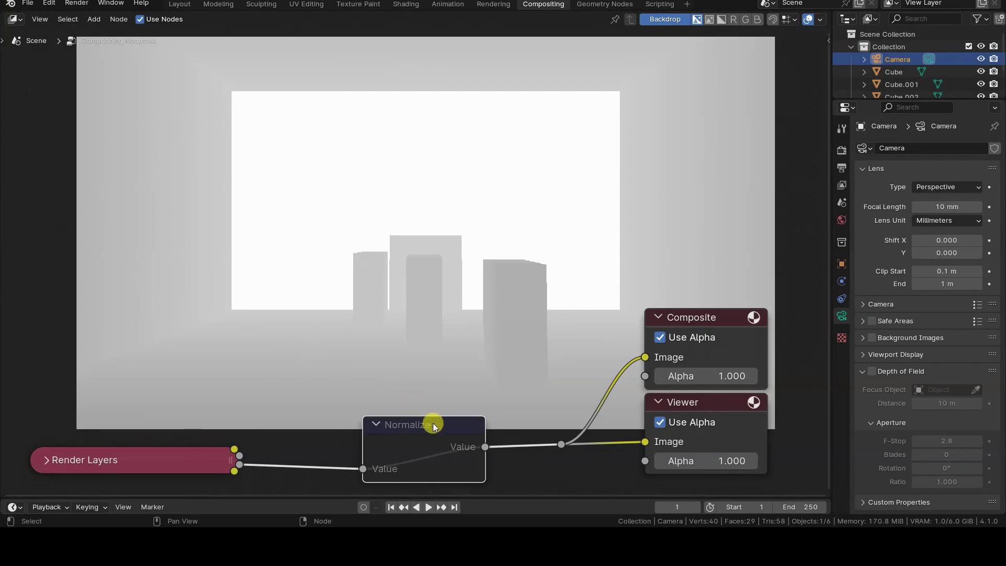
key("m")
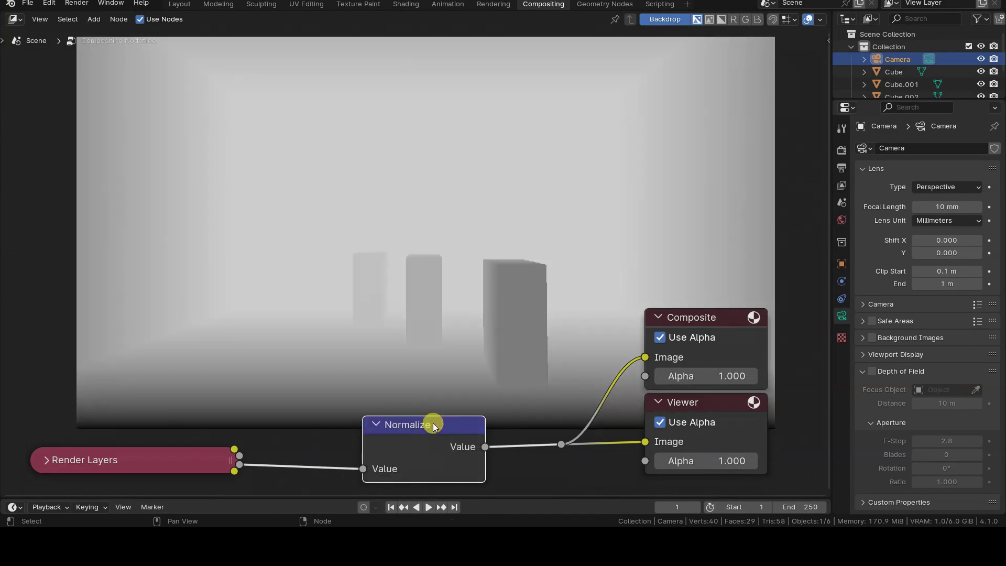
middle_click_drag(282, 409, 395, 449, "alt")
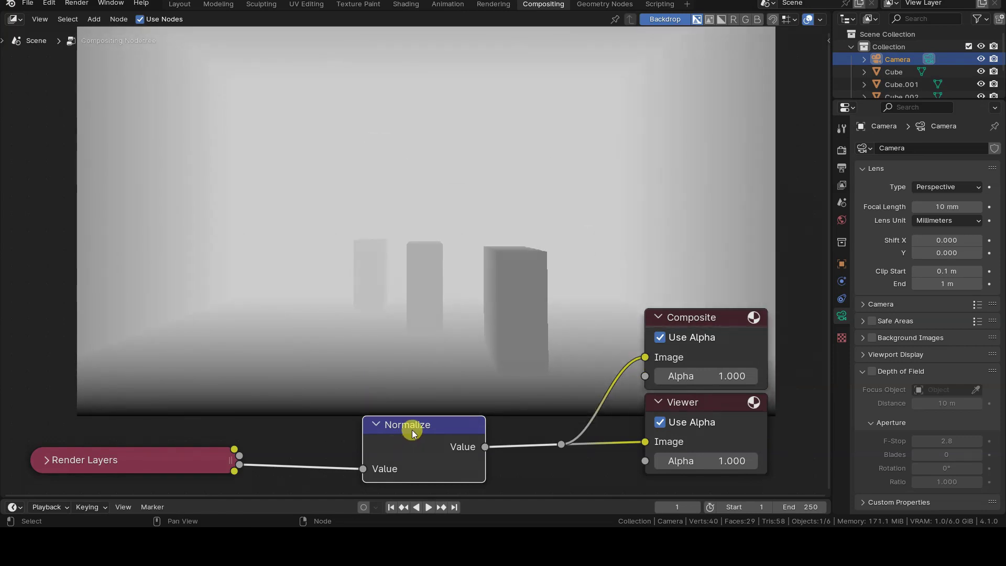
key("m")
key("m")
In Edit Mode, move the Plane's right wall face inward along the X axis
left_click(180, 7)
key("Escape")
left_click(621, 290)
key("Tab")
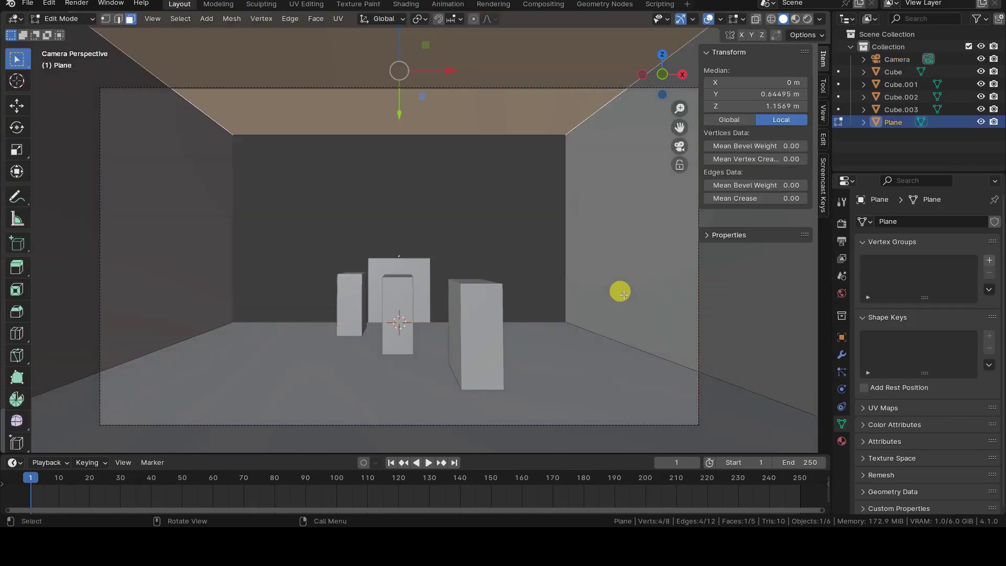
left_click(621, 289)
key("g")
key("x")
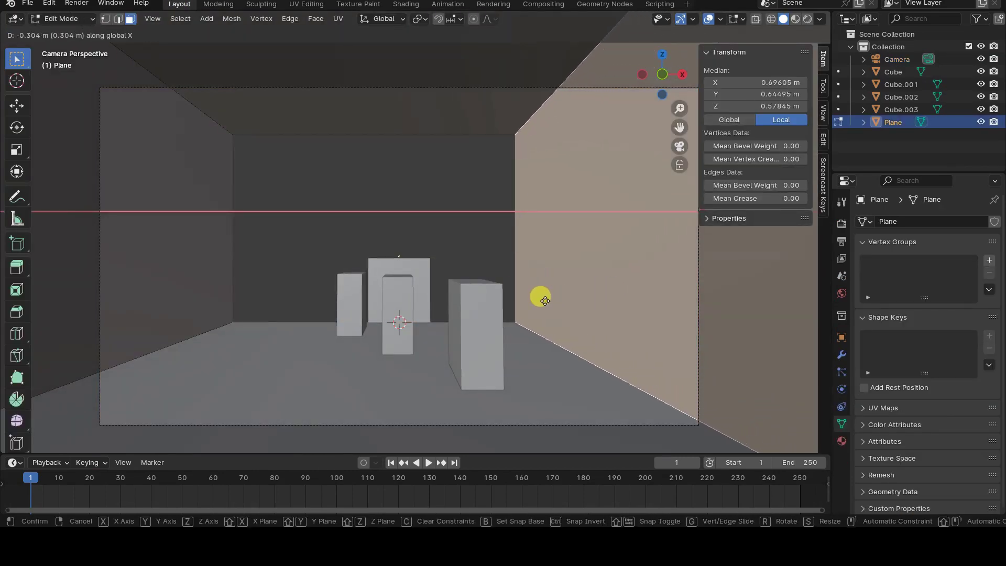
left_click(542, 298)
Exit Edit Mode, re-render with F12, and view the updated normalized depth in the compositor backdrop
key("Tab")
key("F12")
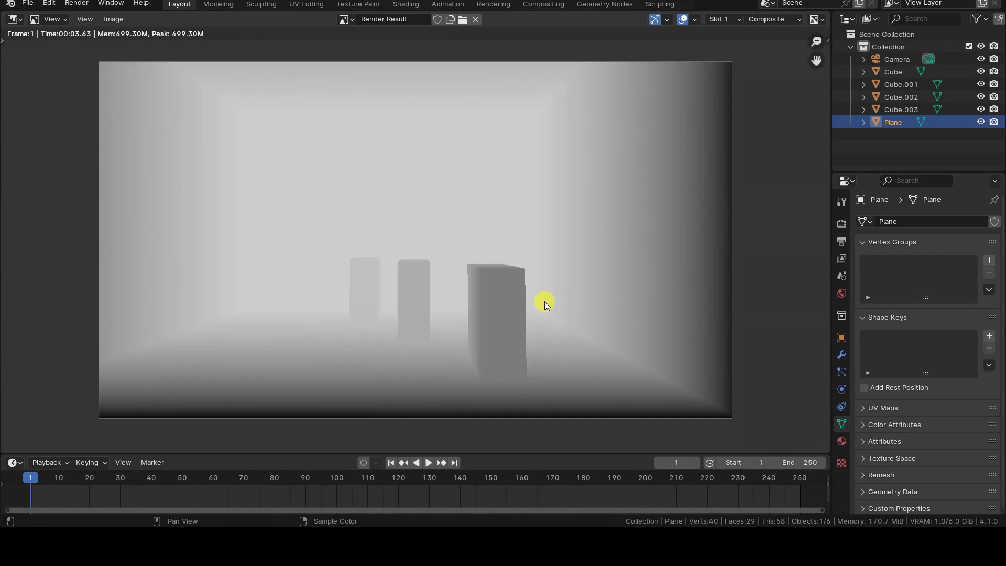
left_click(536, 7)
middle_click_drag(703, 212, 595, 216, "alt")
middle_click_drag(425, 249, 508, 246, "alt")
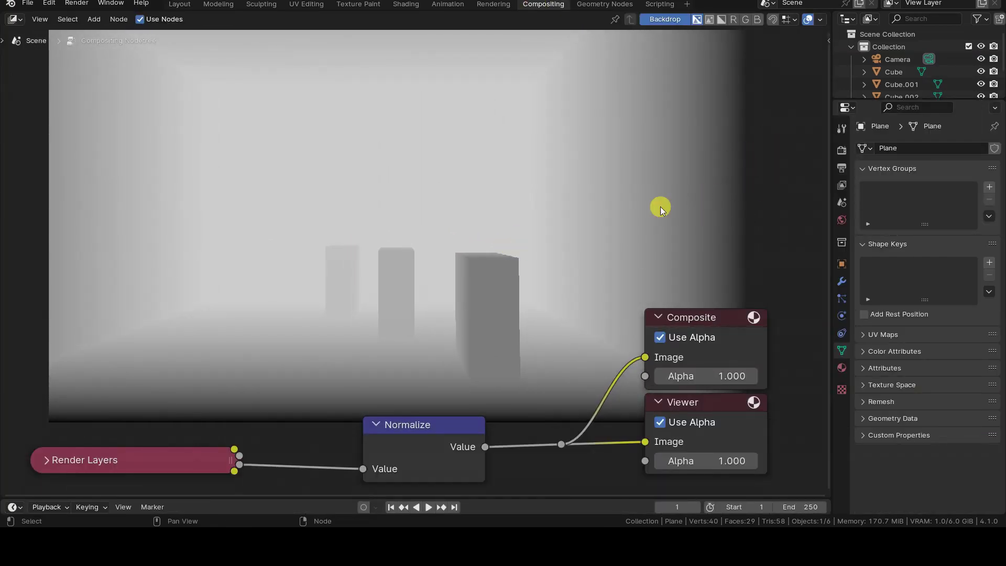
Toggle Normalize off and on to compare, then route Depth straight to the reroute output
left_click(440, 422)
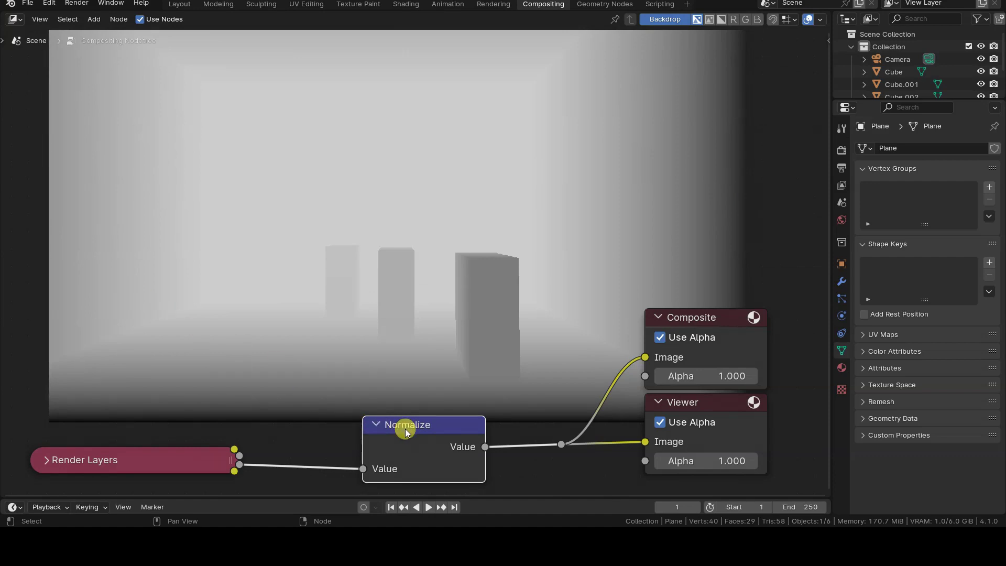
key("m")
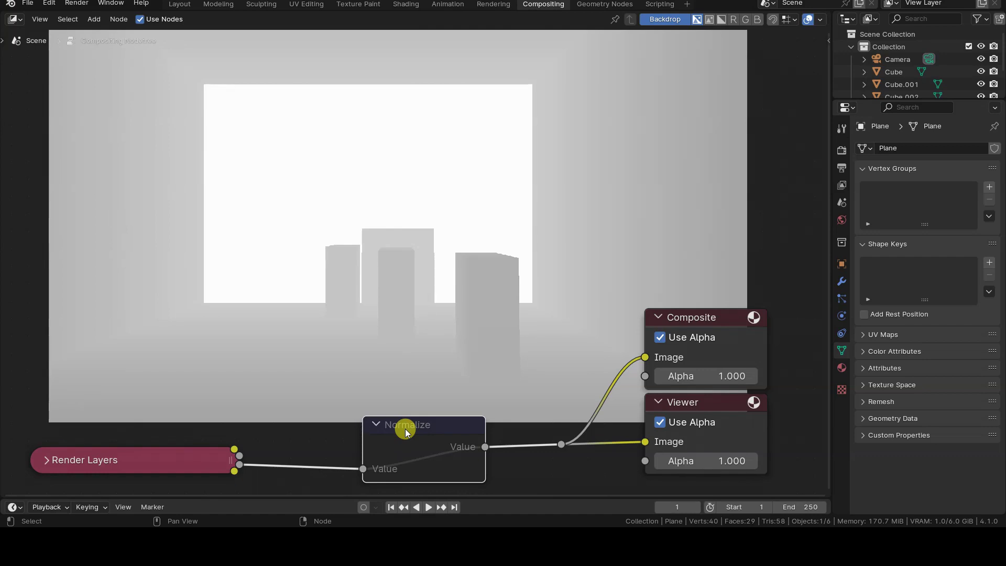
key("m")
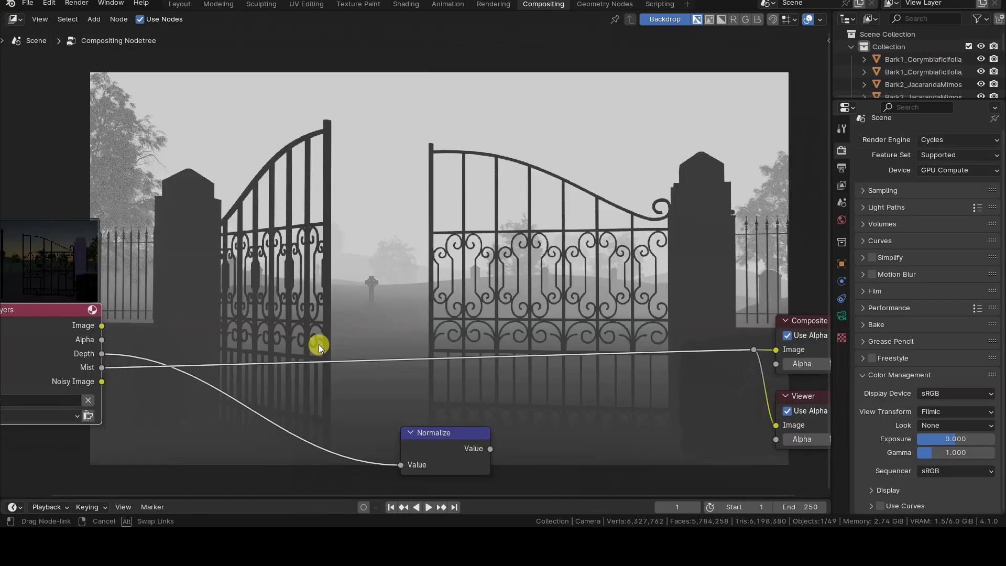
left_click_drag(318, 341, 753, 350)
key("shift+a")
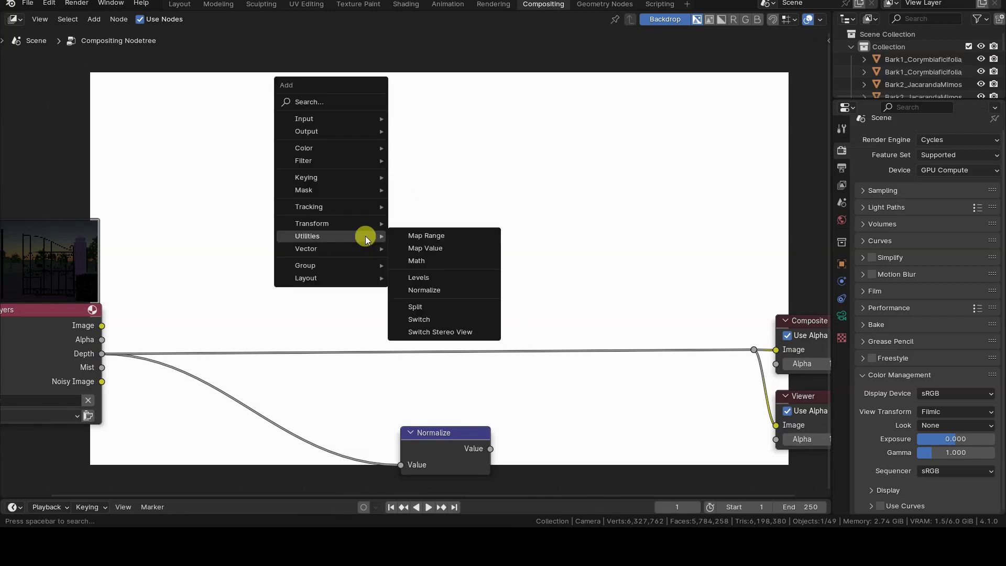
Add a Map Range node with From Min 1 and From Max 20000
left_click(453, 236)
left_click(347, 190)
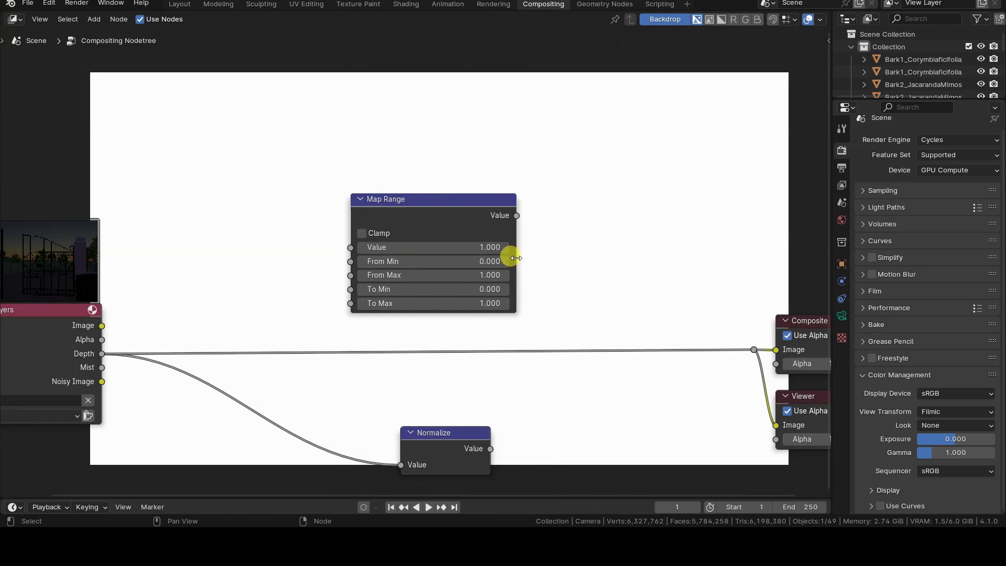
left_click(476, 258)
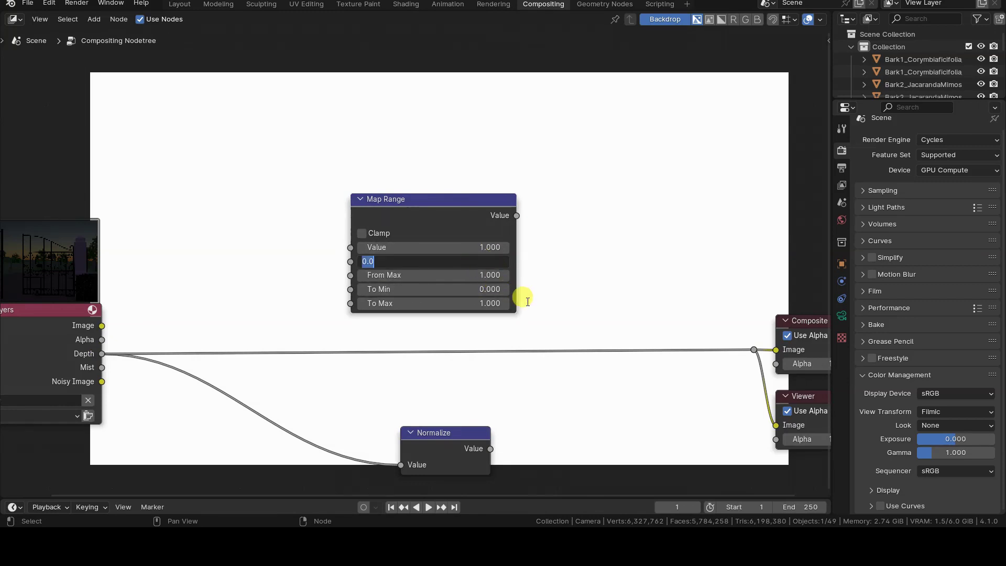
type("1")
key("Tab")
type("2")
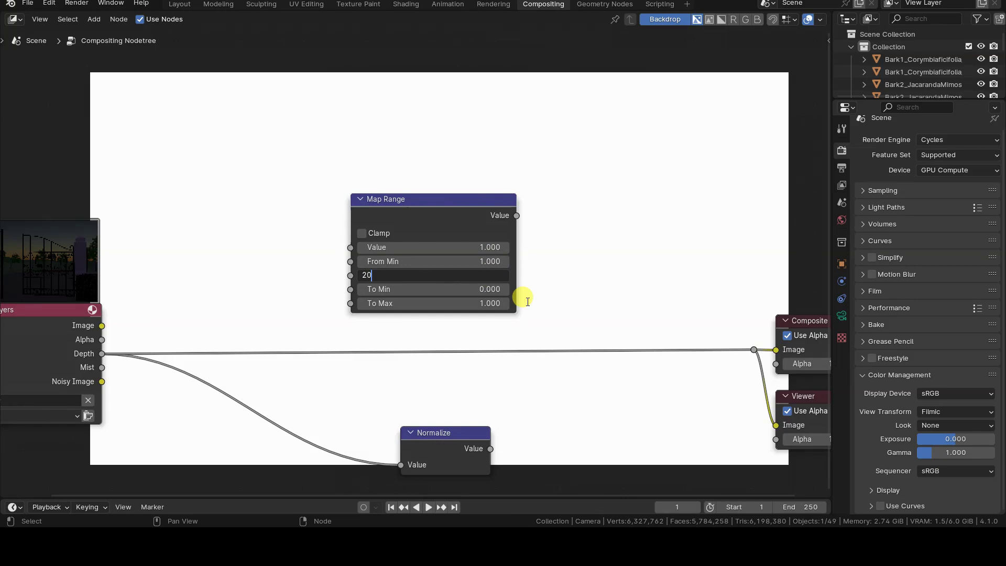
key("Return")
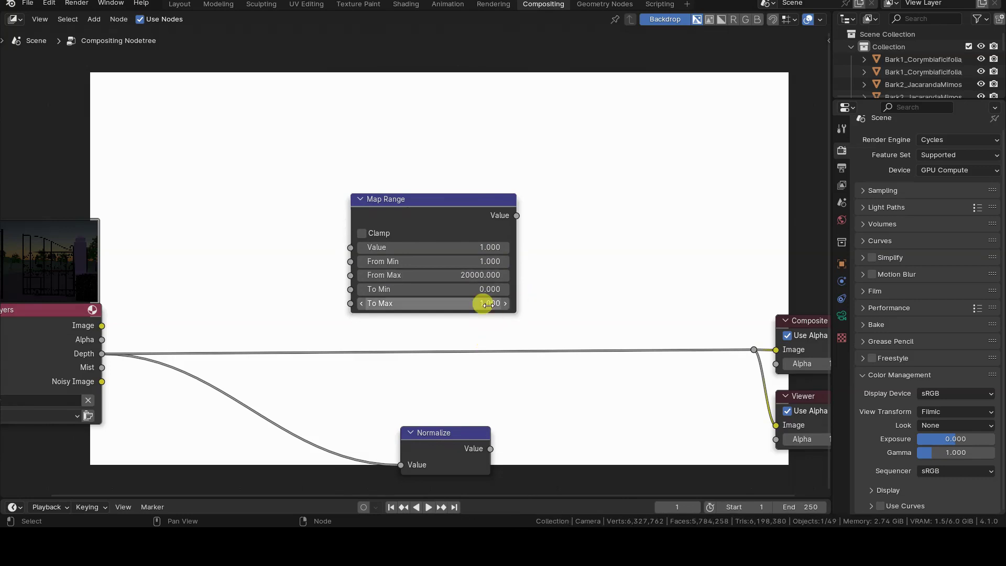
Wire Depth through the Map Range node into the Composite output and reposition the node
left_click_drag(107, 348, 358, 248)
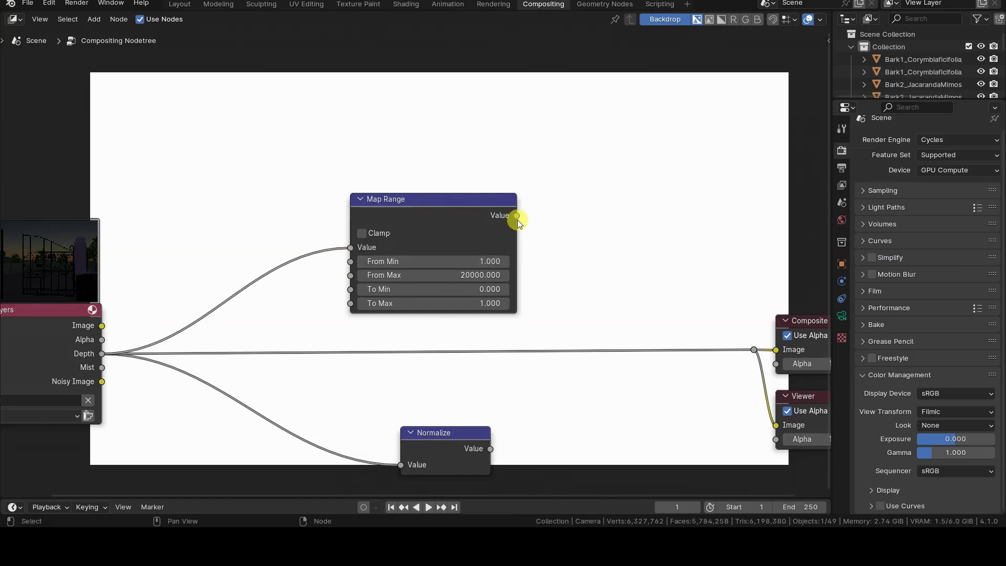
left_click_drag(517, 215, 756, 348)
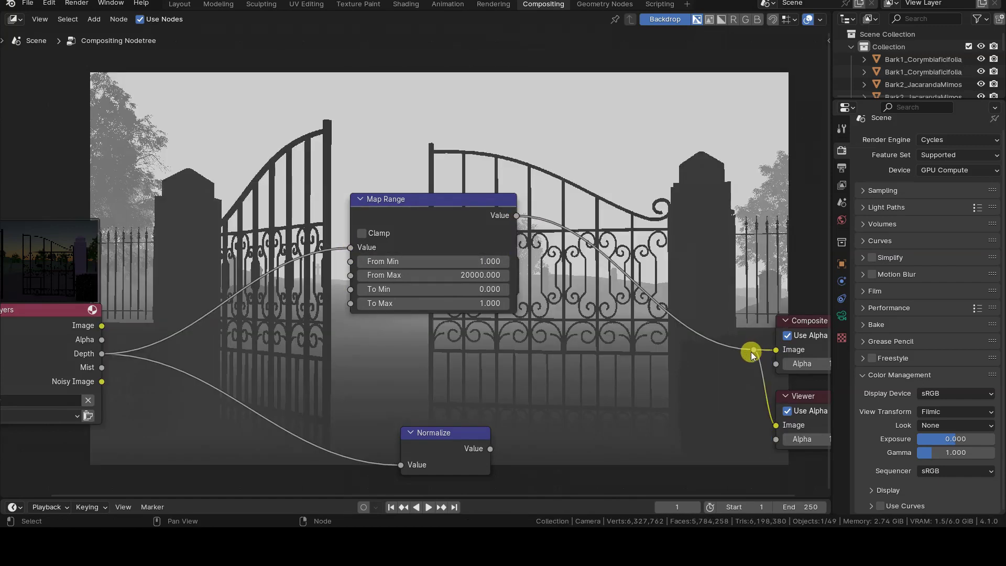
left_click(360, 200)
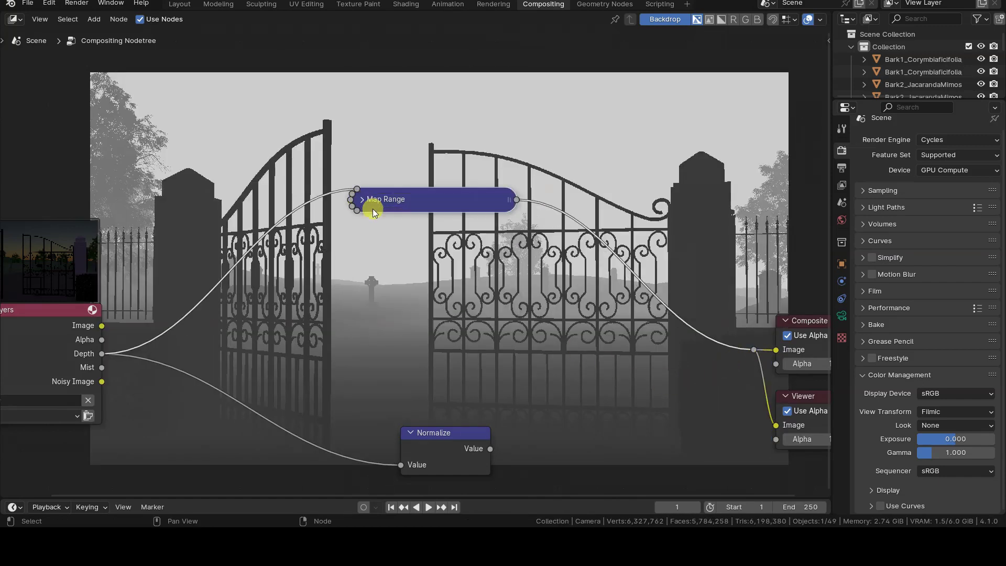
left_click_drag(373, 209, 420, 272)
left_click(357, 204)
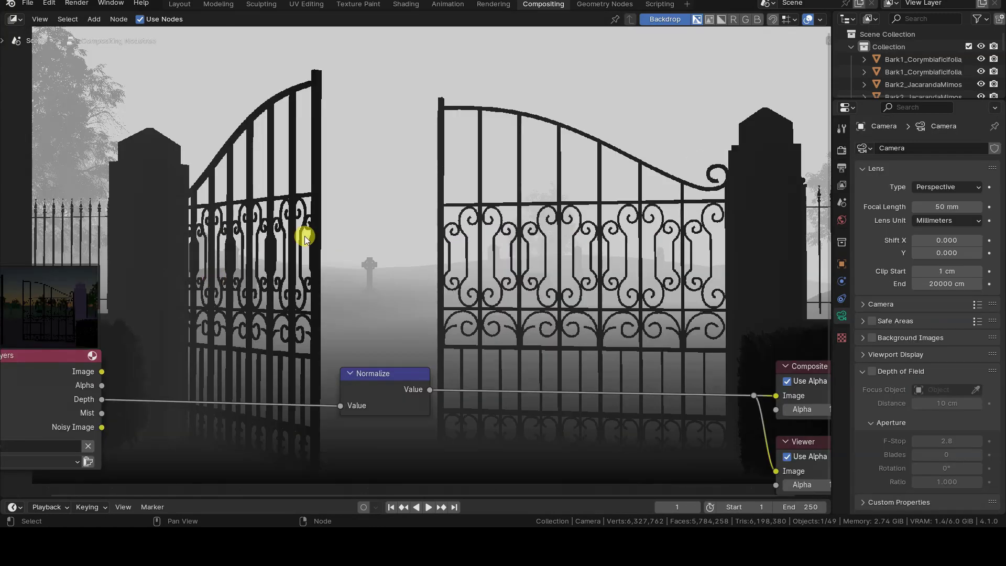
key("alt+v")
key("alt+v")
middle_click_drag(256, 205, 526, 265, "alt")
key("alt+v")
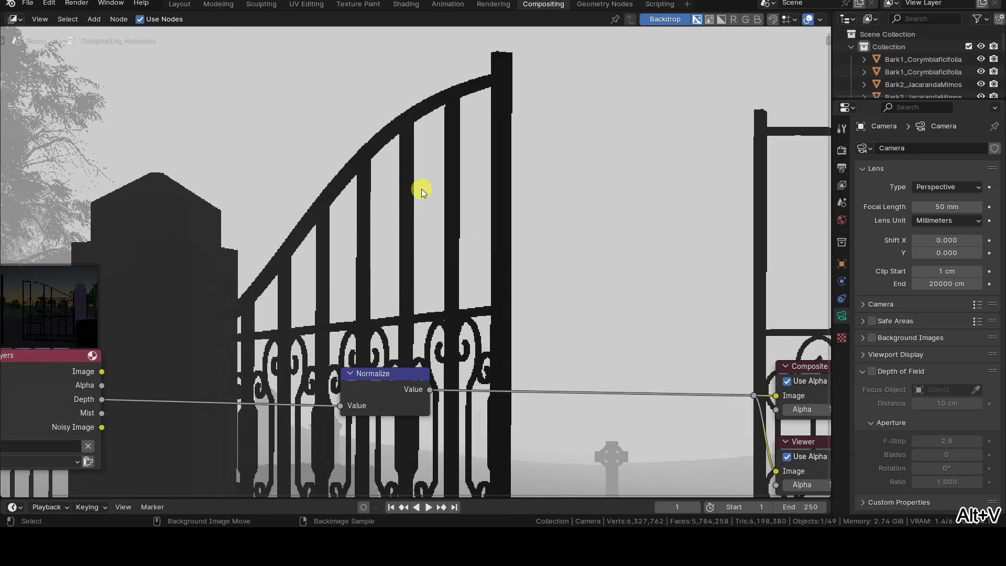
middle_click_drag(417, 193, 496, 210, "alt")
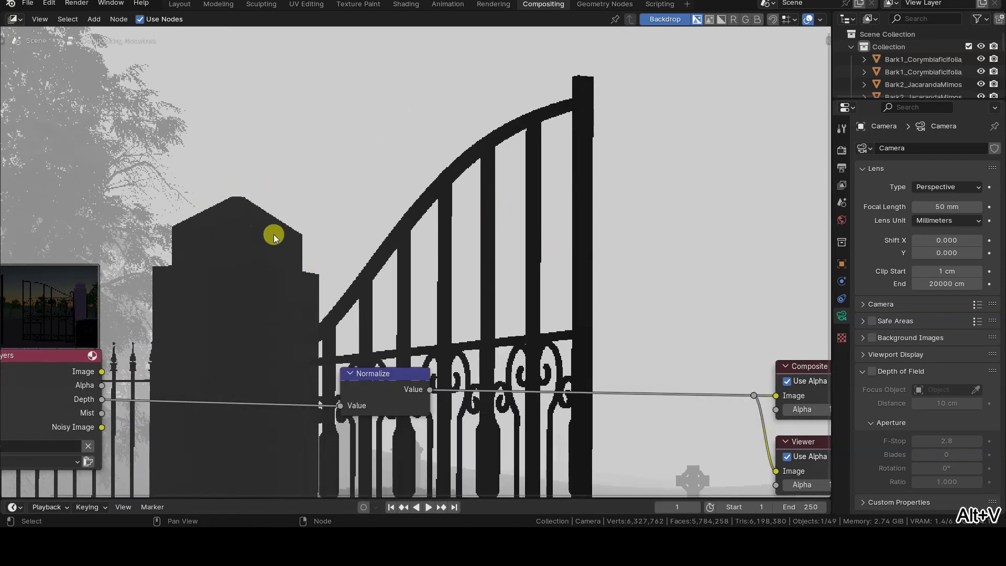
left_click_drag(102, 413, 754, 396)
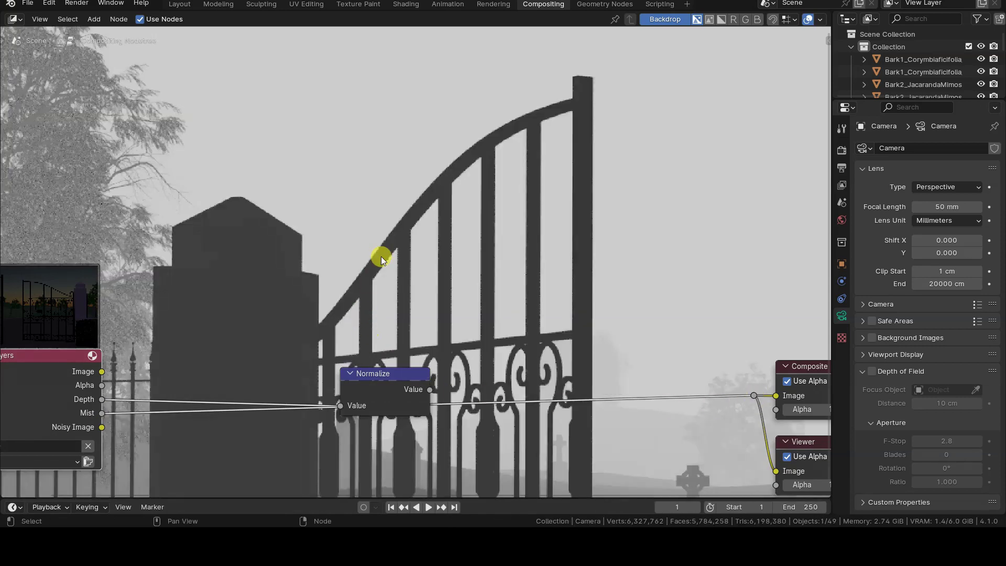
left_click_drag(370, 359, 375, 315)
left_click_drag(432, 352, 752, 395)
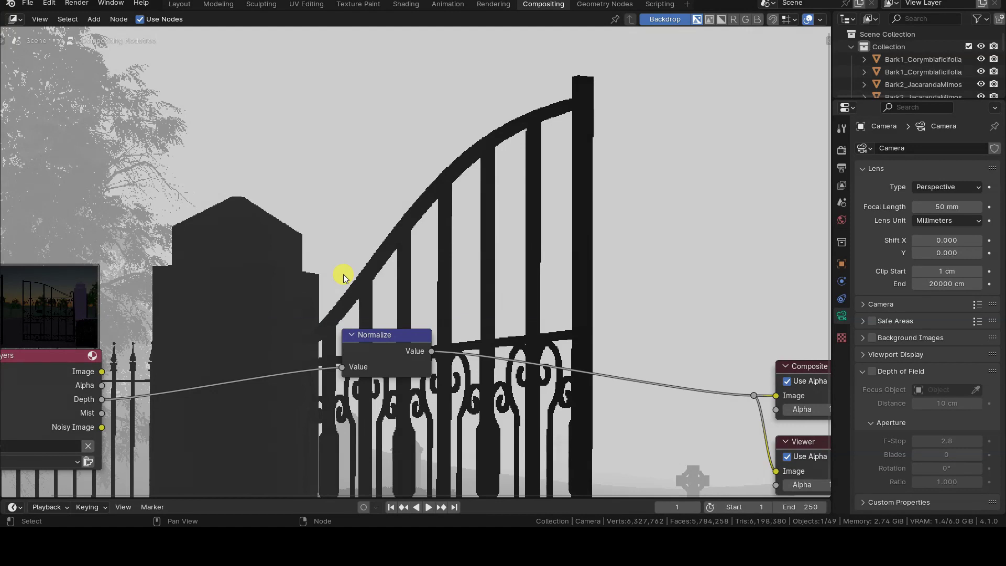
key("alt+v")
middle_click_drag(169, 209, 385, 239, "alt")
left_click_drag(102, 414, 762, 396)
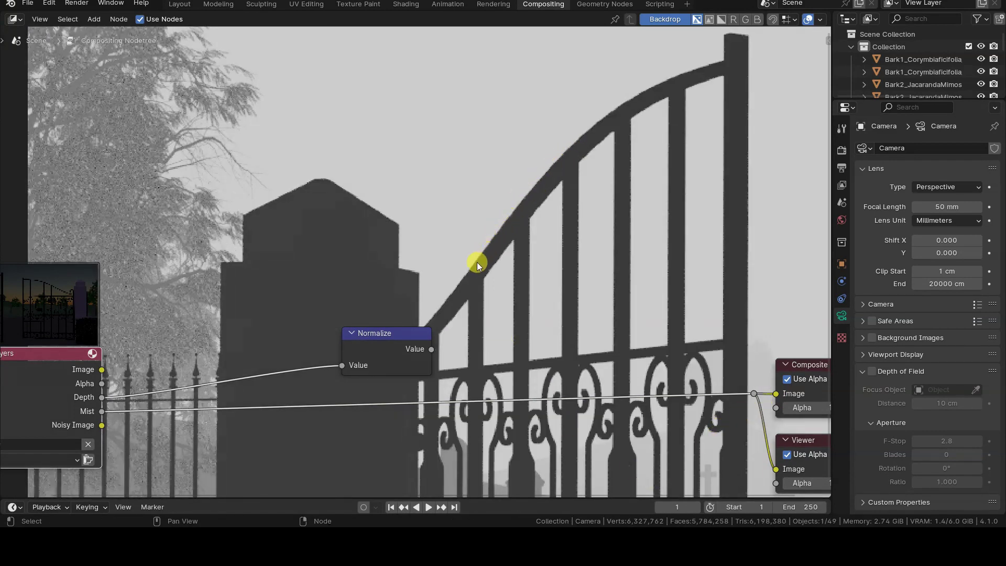
left_click_drag(431, 349, 744, 394)
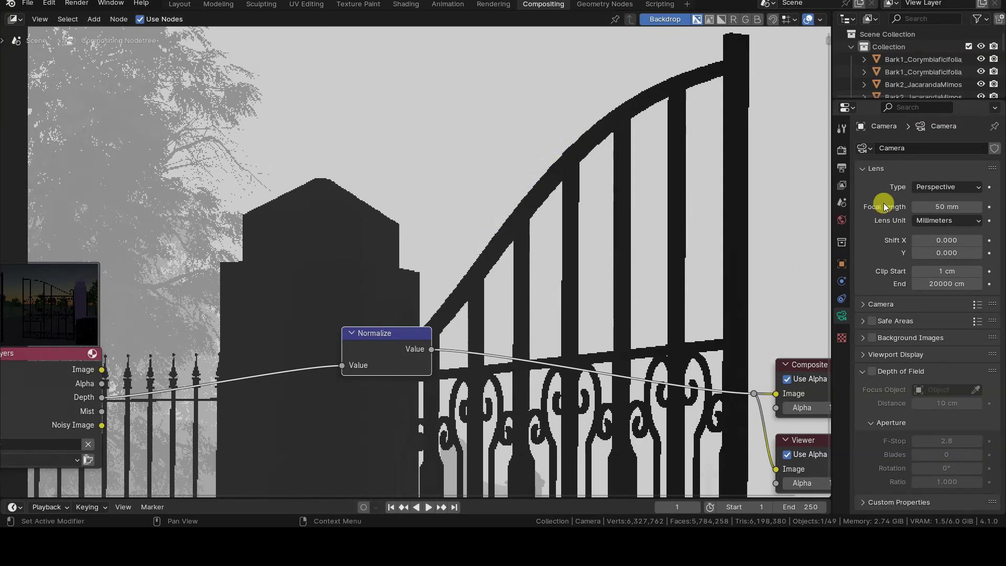
left_click(841, 151)
Show the Color Management settings and frame the gate in the backdrop
left_click(862, 200)
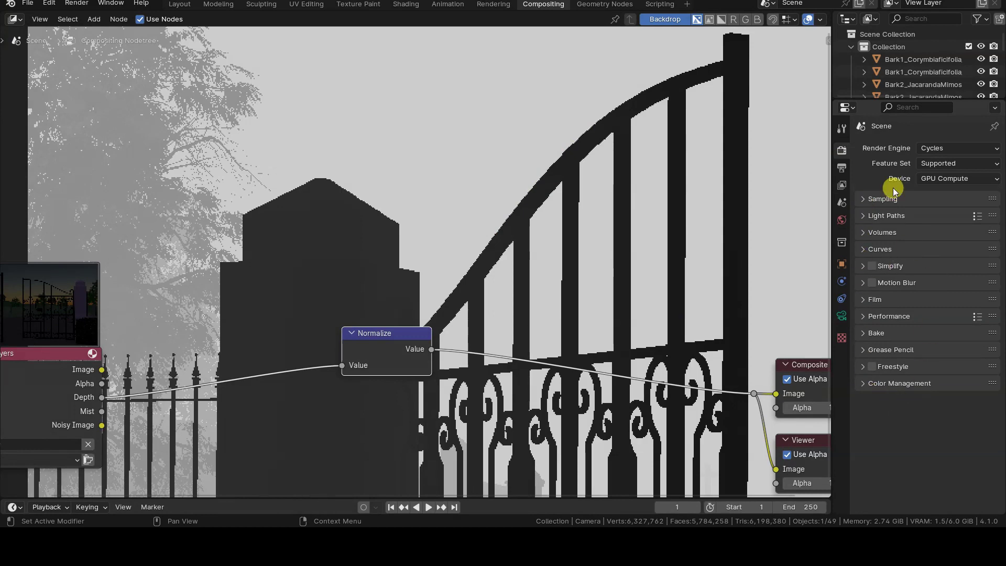
left_click(898, 383)
scroll(943, 356, "down", 1)
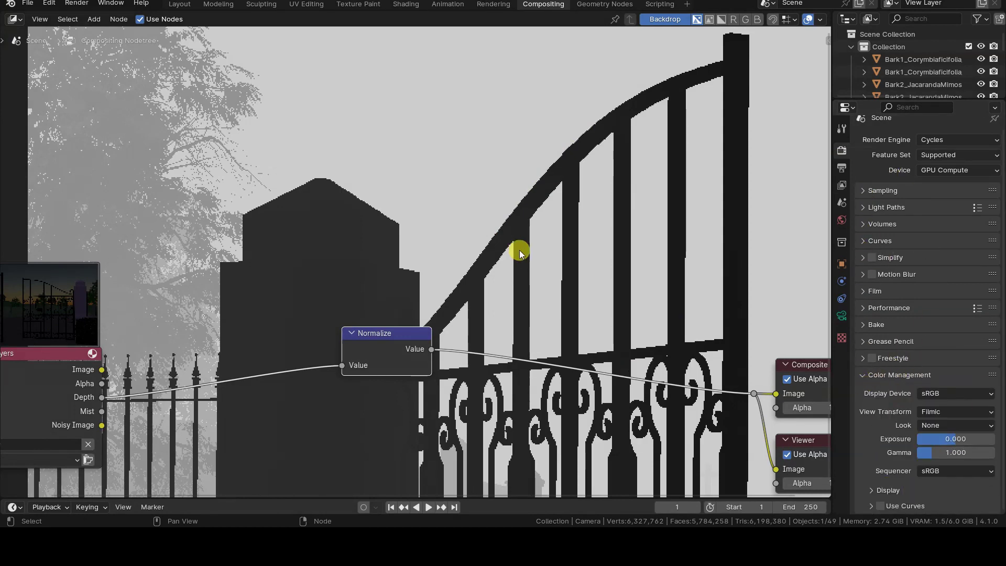
key("v")
key("alt+v")
key("alt+v")
key("v")
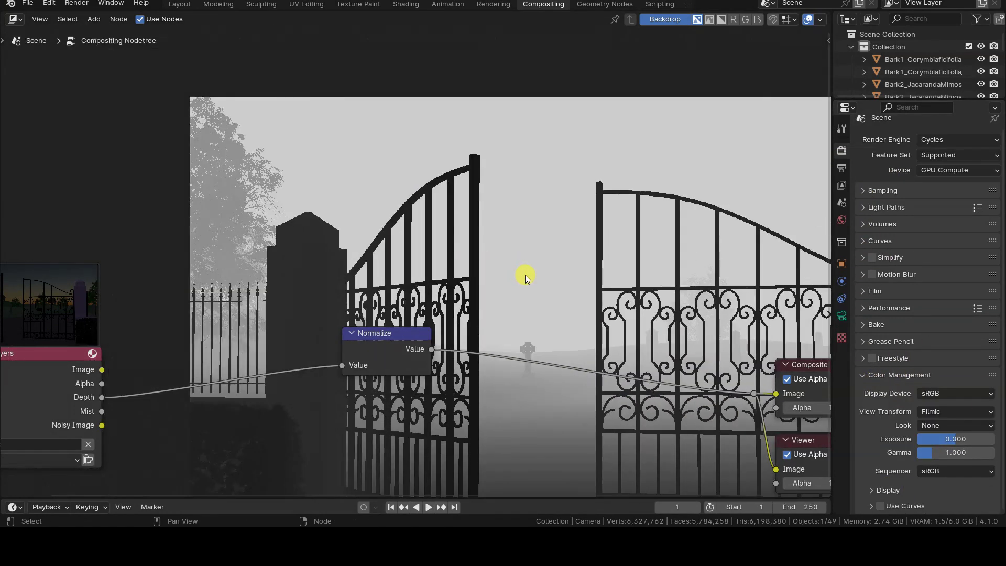
key("v")
middle_click_drag(525, 274, 419, 231, "alt")
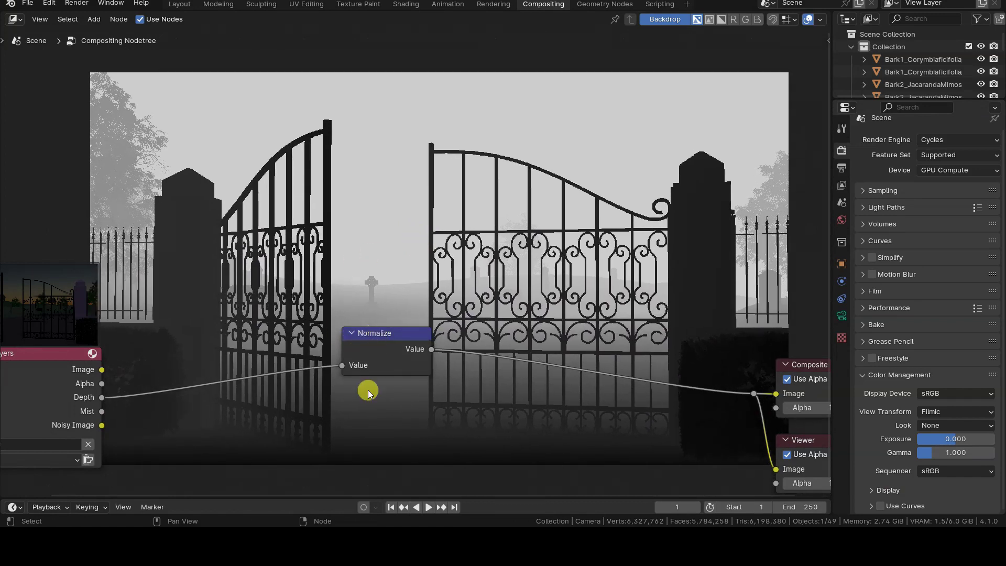
Move the Normalize node further down in the node tree
key("g")
left_click(352, 461)
key("g")
key("y")
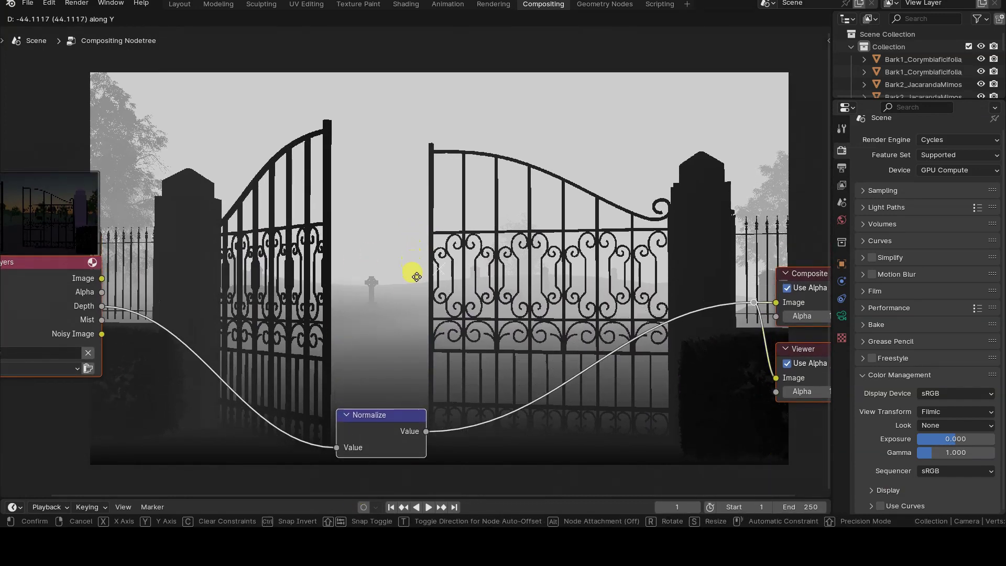
left_click(414, 332)
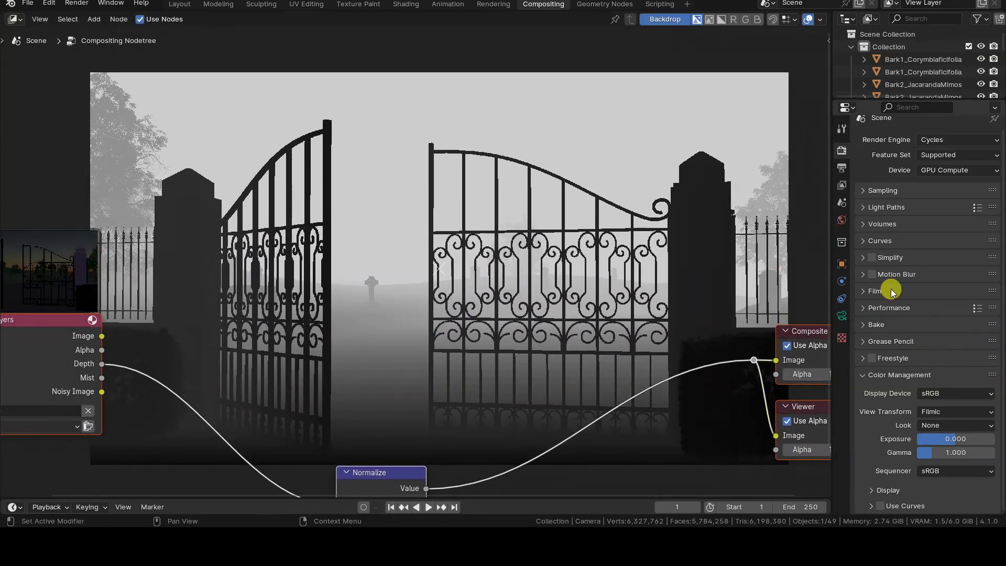
Compare View Transform Standard, AgX and Filmic Log on the depth backdrop
left_click(954, 411)
left_click(950, 425)
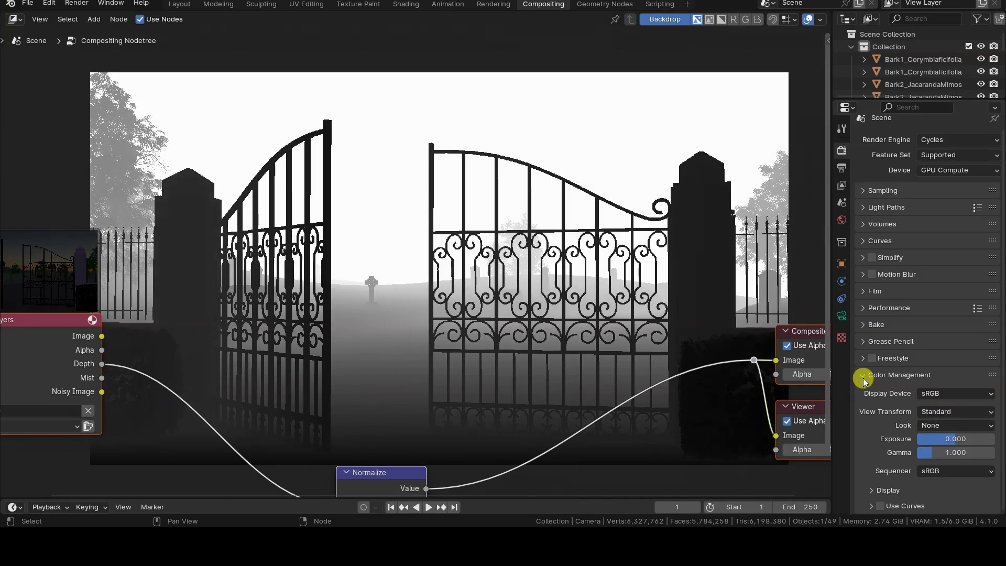
left_click(944, 411)
left_click(943, 425)
left_click(942, 411)
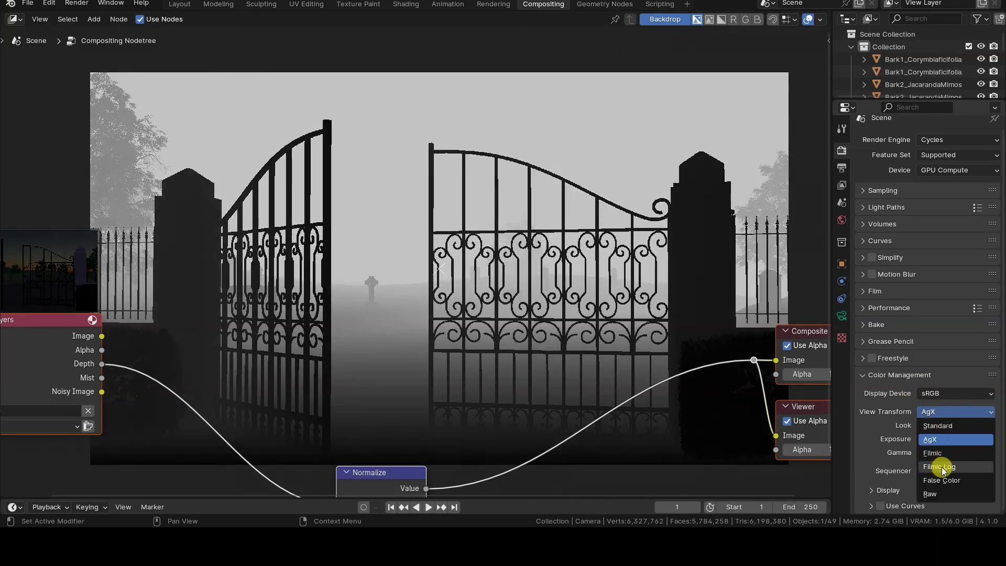
left_click(941, 467)
Link the Mist pass to the output and cycle View Transform through Filmic, AgX and Standard
left_click_drag(101, 377, 753, 360)
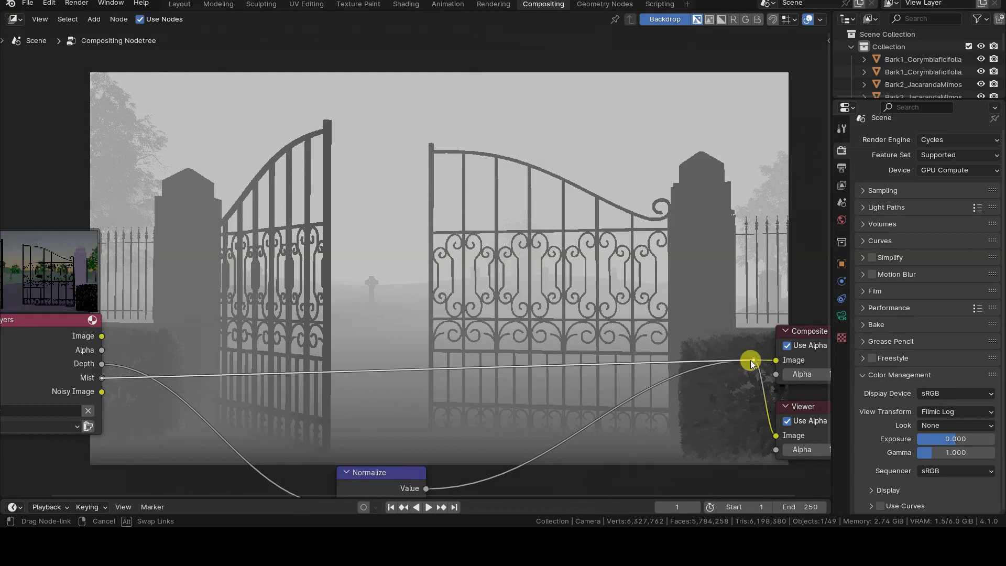
left_click(954, 411)
left_click(942, 448)
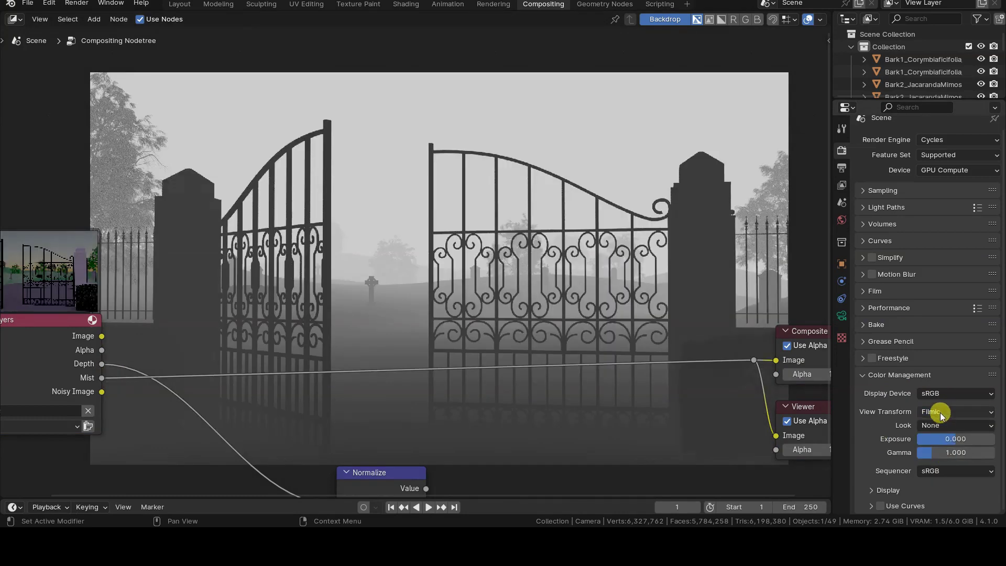
left_click(940, 412)
left_click(944, 439)
left_click(951, 412)
left_click(945, 426)
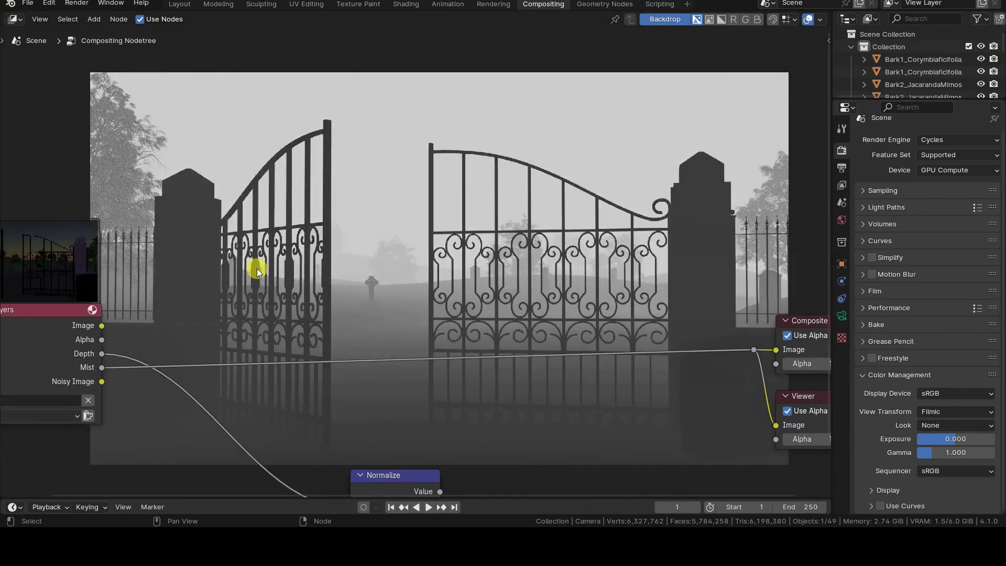
Delete the Normalize node and link the Depth pass directly to the output
left_click(385, 473)
key("x")
left_click_drag(102, 353, 753, 349)
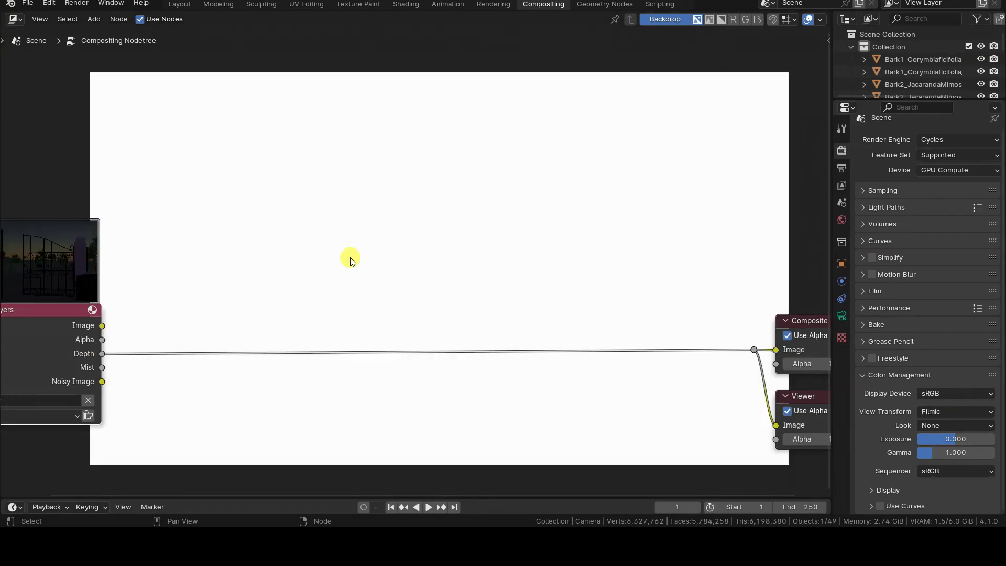
Insert a Math node on the Depth link set to Greater Than 1500
key("shift+a")
mouse_move(320, 263)
left_click(390, 288)
left_click(386, 361)
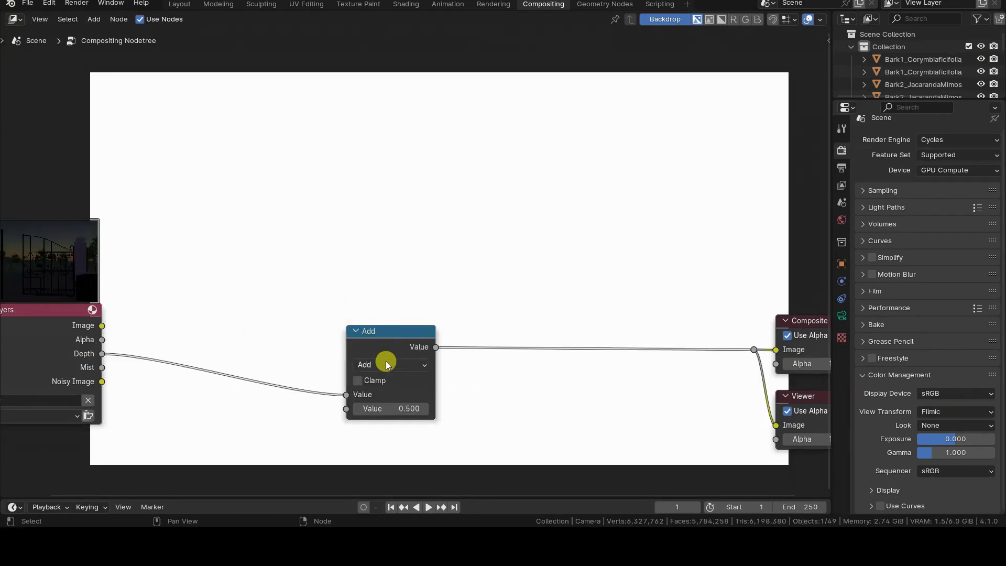
left_click(386, 363)
left_click(506, 248)
left_click(401, 408)
type("1500")
key("Return")
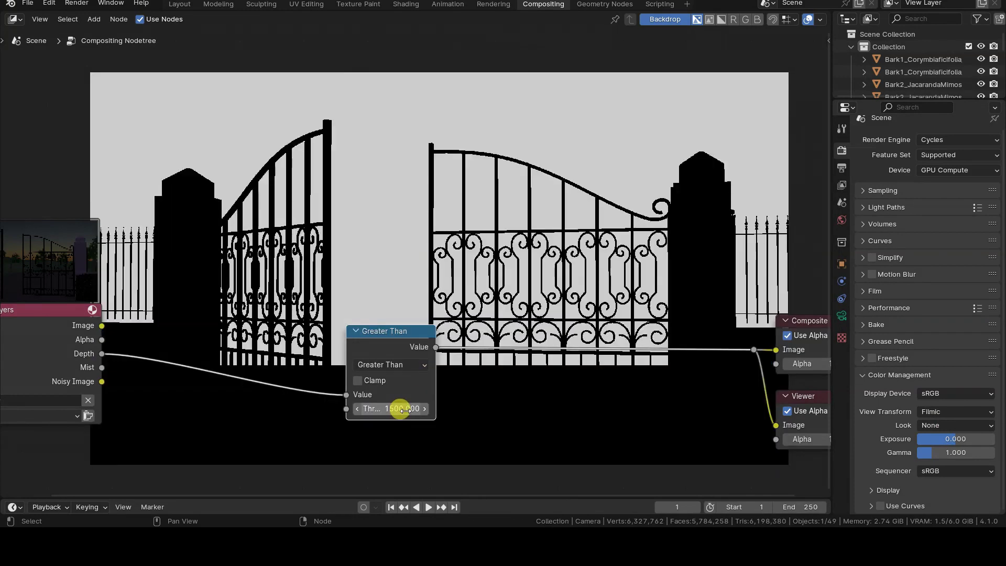
Cycle View Transform through Standard, Filmic and Filmic Log, ending on Raw
left_click(941, 410)
left_click(942, 429)
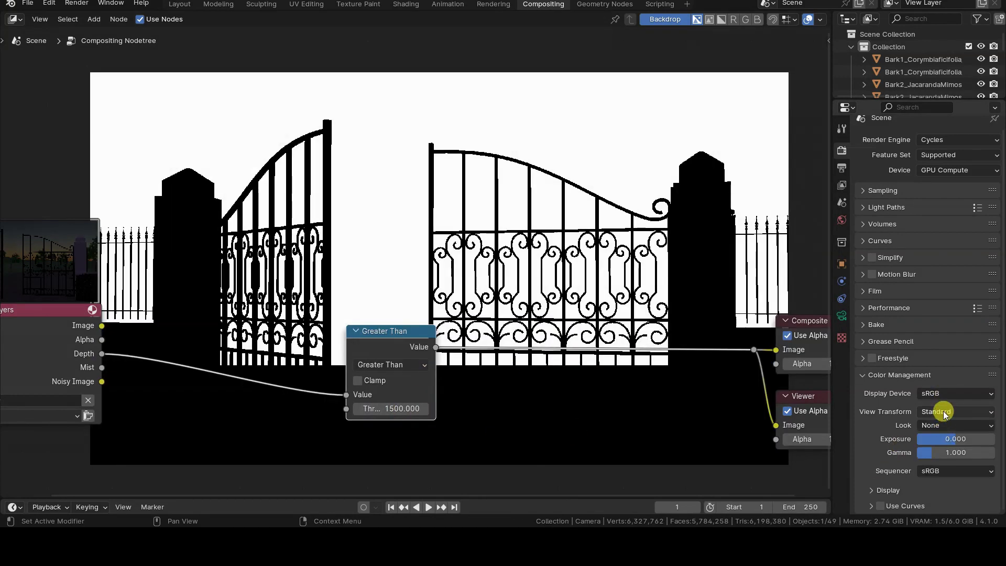
left_click(939, 412)
left_click(938, 452)
left_click(941, 413)
left_click(946, 466)
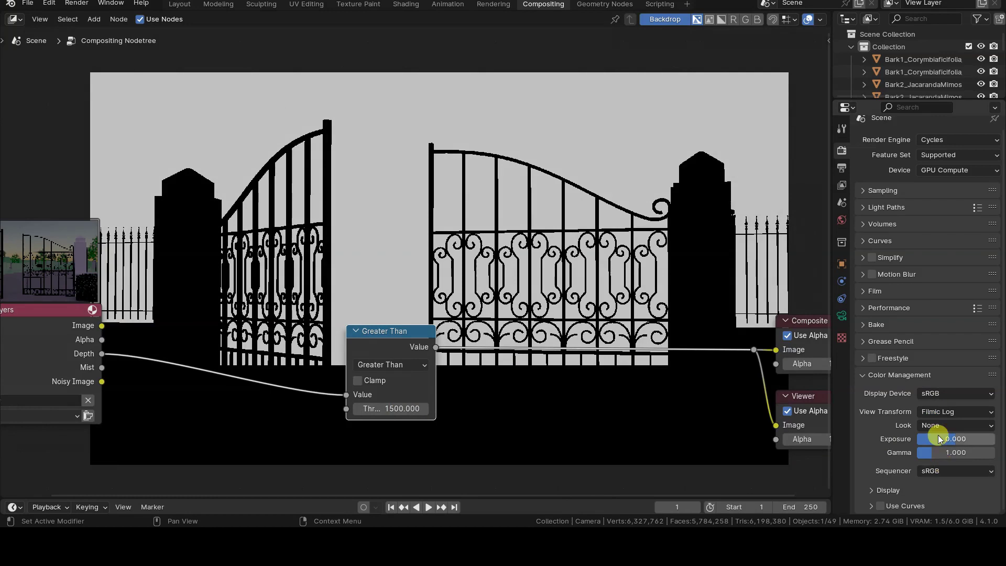
left_click(941, 411)
left_click(930, 494)
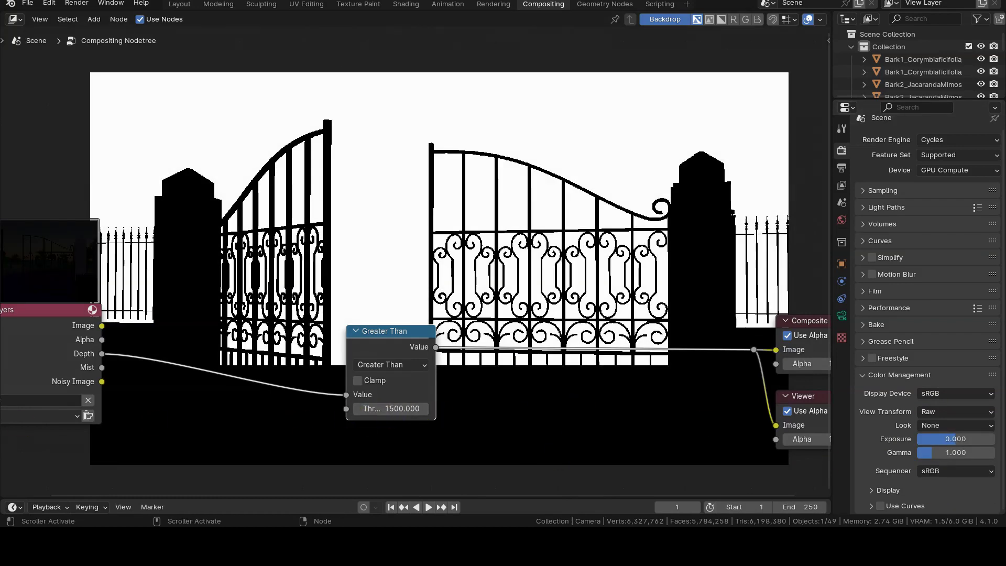
Dissolve the Greater Than node and insert a new Normalize node on the Depth link
key("ctrl+x")
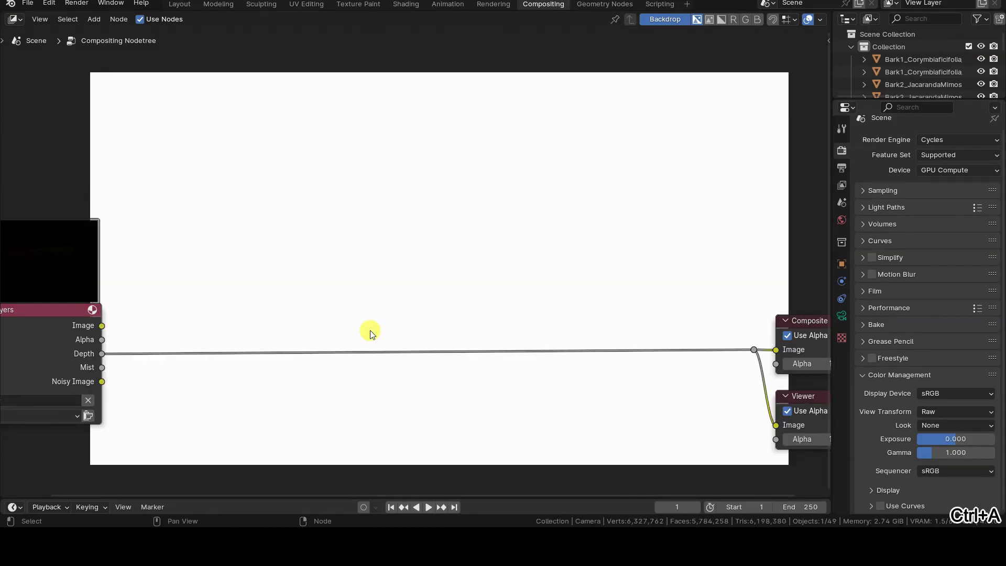
key("shift+a")
mouse_move(344, 332)
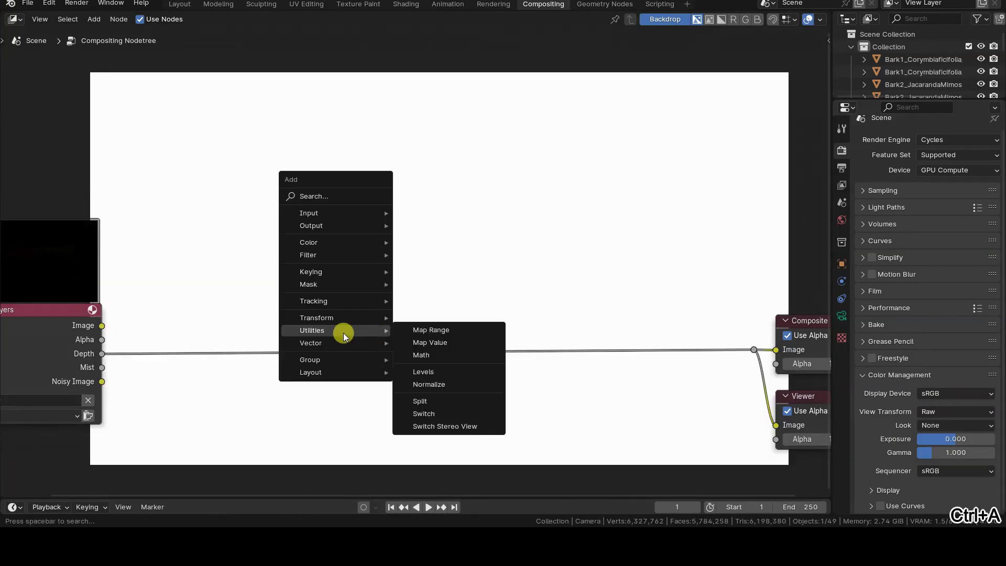
left_click(440, 385)
left_click(473, 354)
left_click_drag(473, 351, 435, 436)
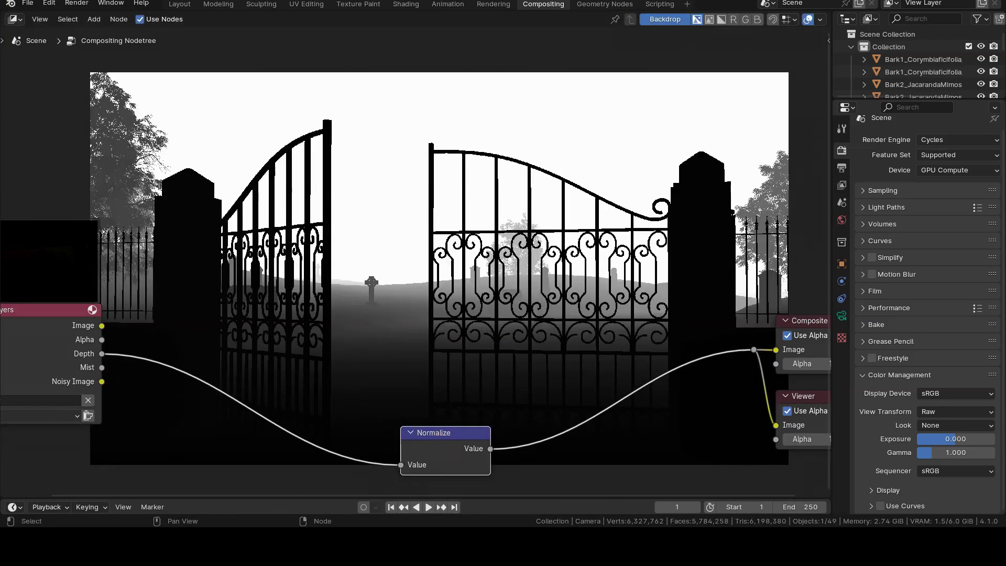